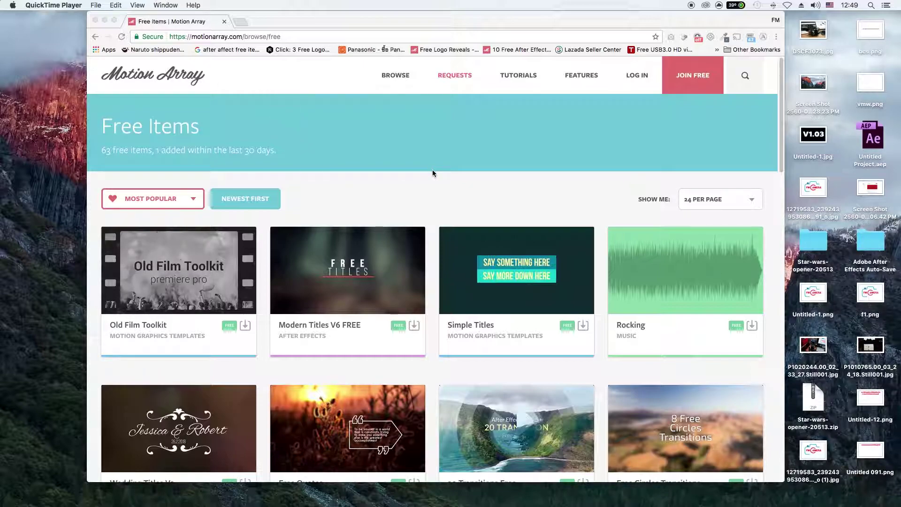
# Reload Motion Array's Free Items page and play the Wedding Titles V3 preview.
pyautogui.click(210, 37)
pyautogui.click(396, 76)
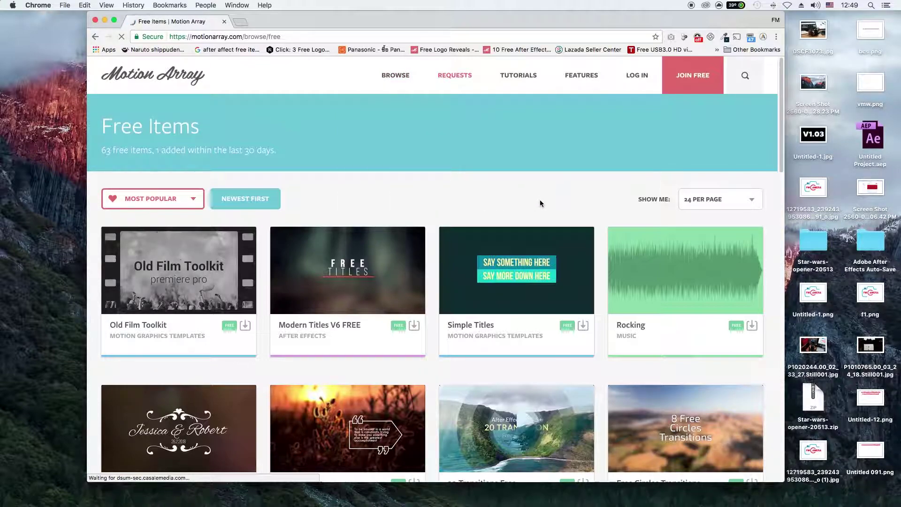
pyautogui.scroll(-1, 540, 203)
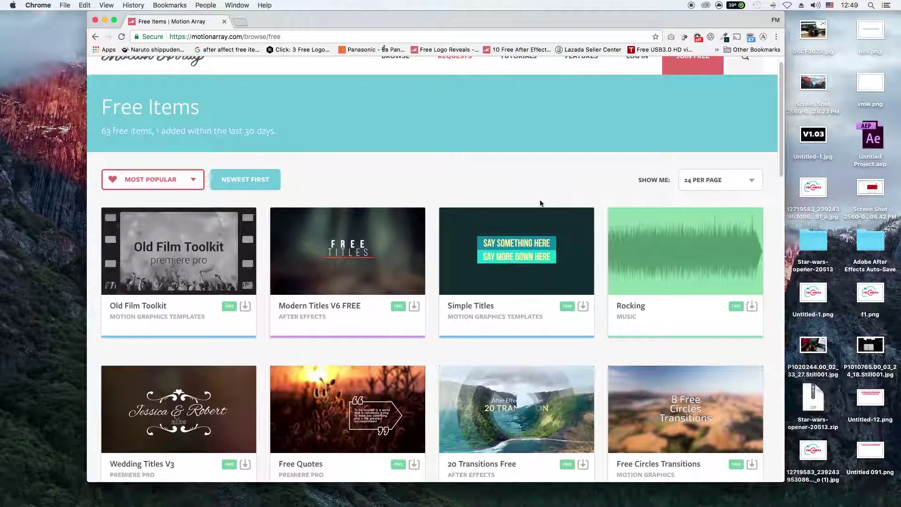
pyautogui.scroll(-2, 540, 204)
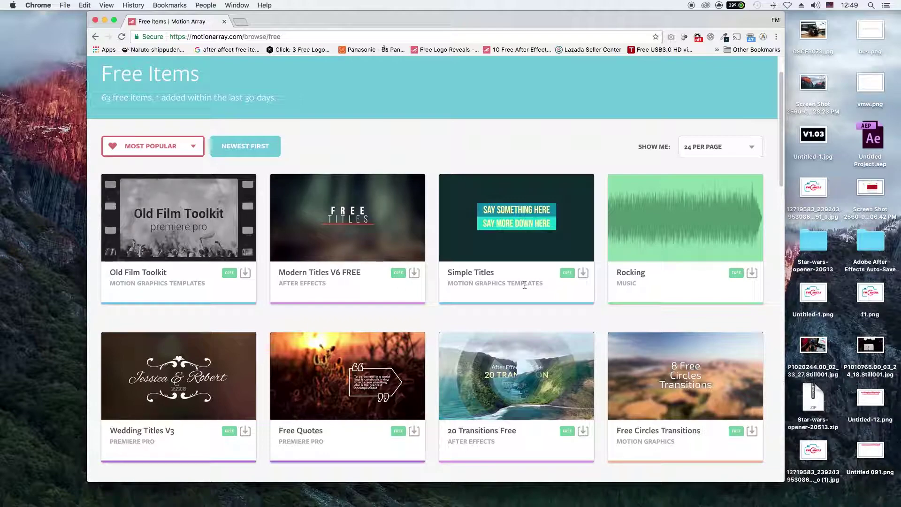
pyautogui.scroll(-3, 525, 285)
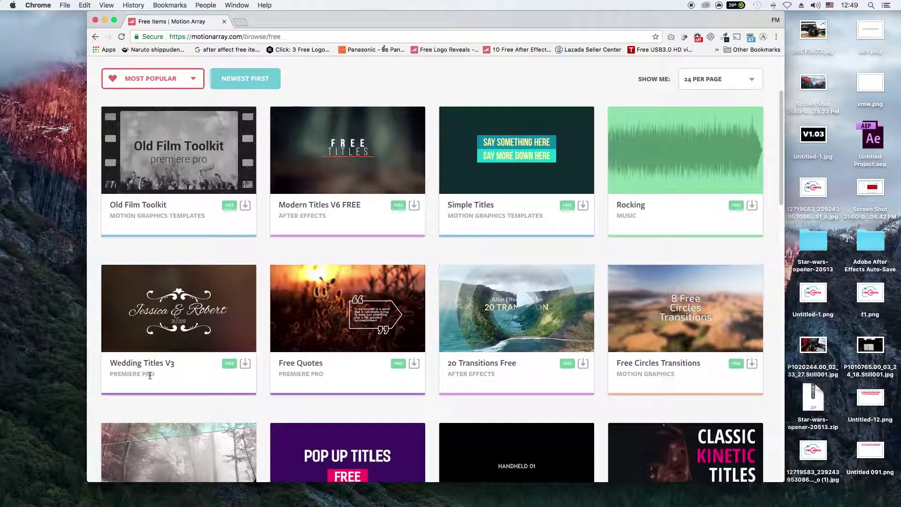
pyautogui.click(183, 310)
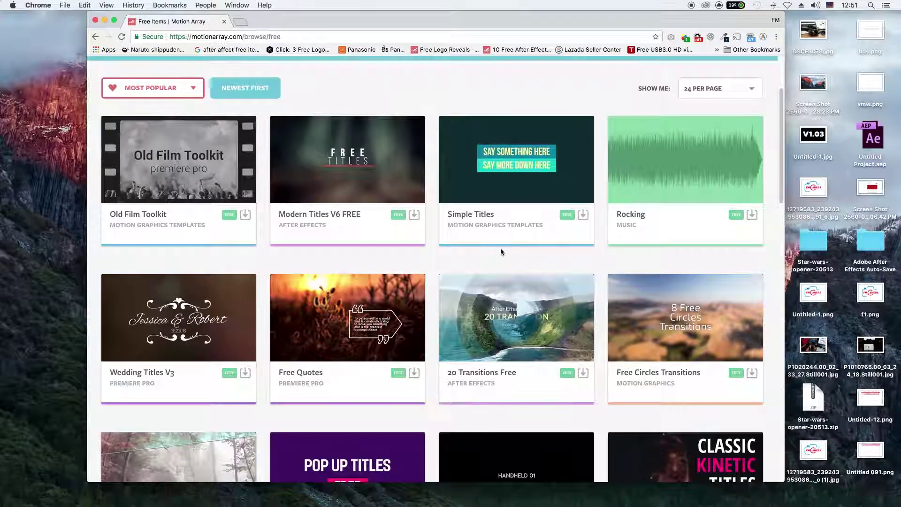
# Scroll further down the free items and preview the Star Wars Opener template.
pyautogui.scroll(-5, 500, 249)
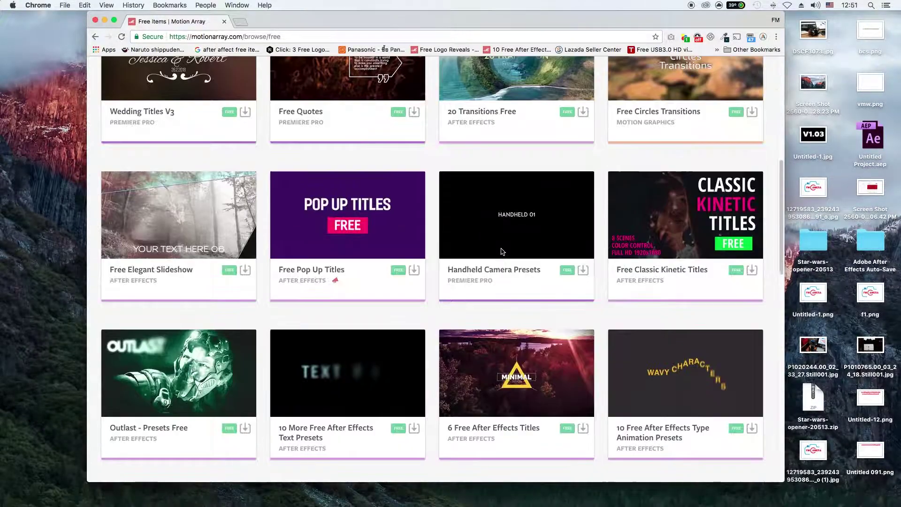
pyautogui.scroll(-7, 500, 249)
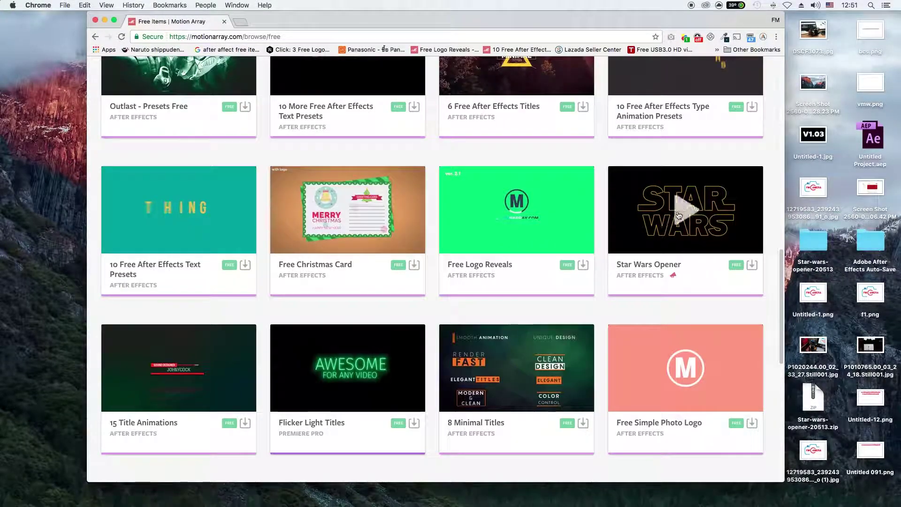
pyautogui.click(681, 211)
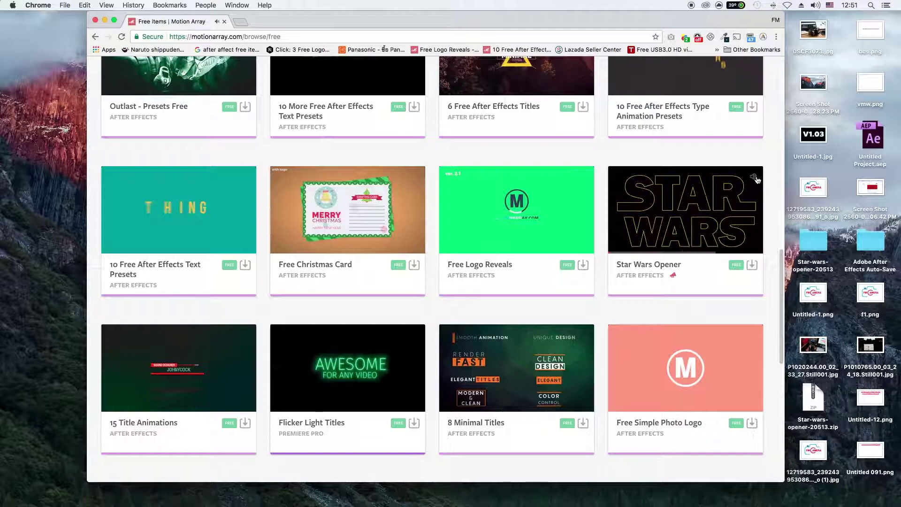
# View the Star Wars Opener template page, then minimize Chrome to reveal the desktop.
pyautogui.click(656, 267)
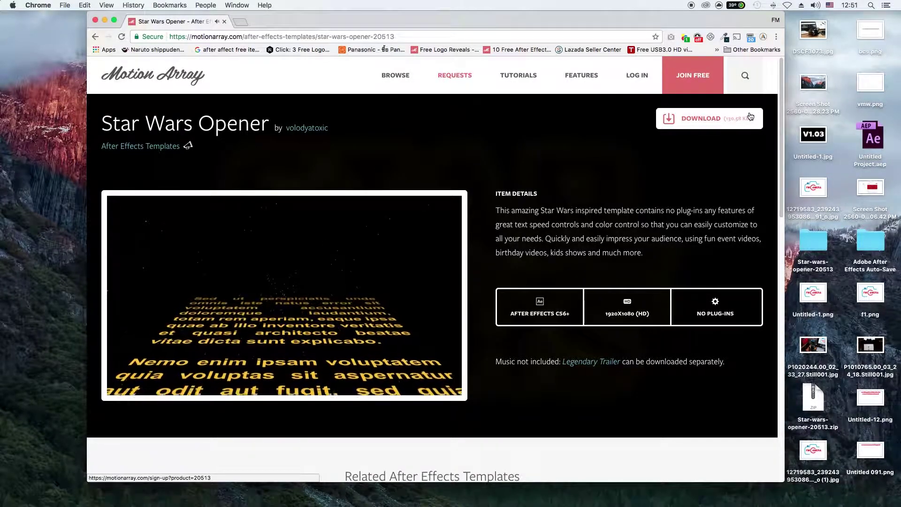
pyautogui.click(105, 20)
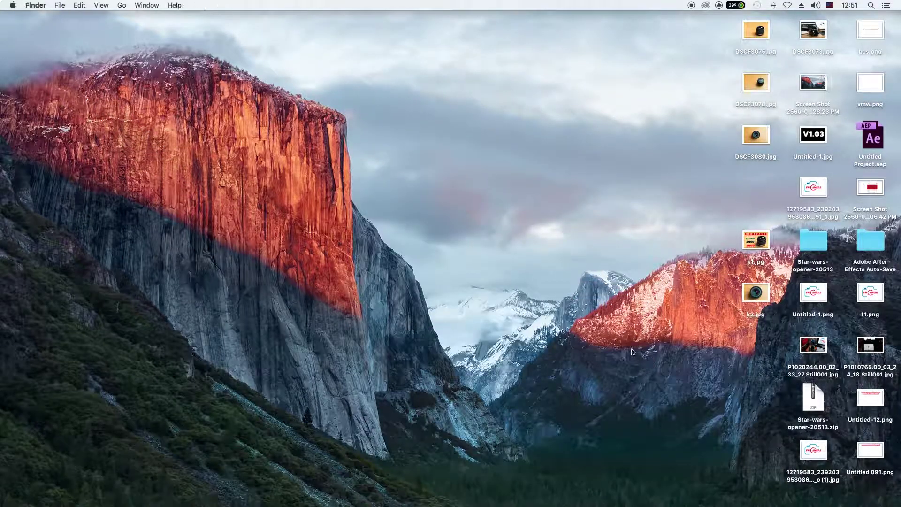
# Open the extracted Star-wars-opener-20513 folder, enlarge its window, and show the Star Wars Opener contents.
pyautogui.click(811, 402)
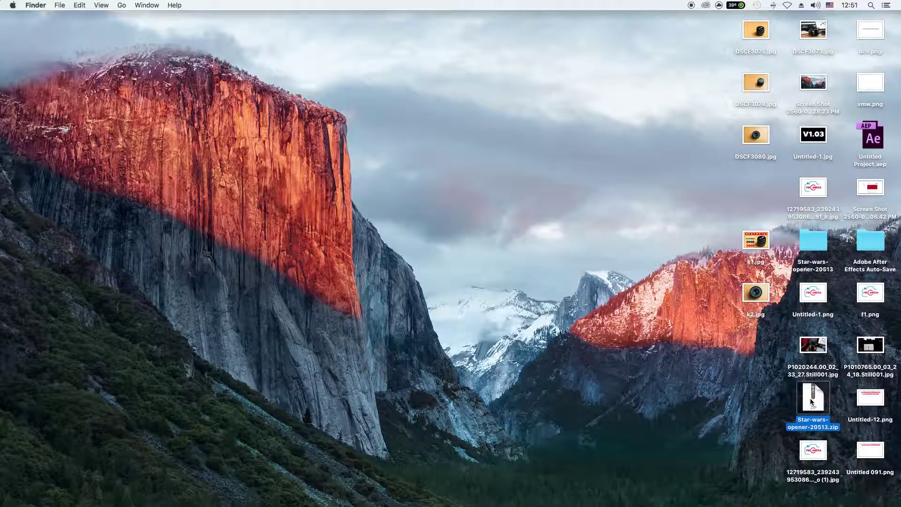
pyautogui.click(818, 238)
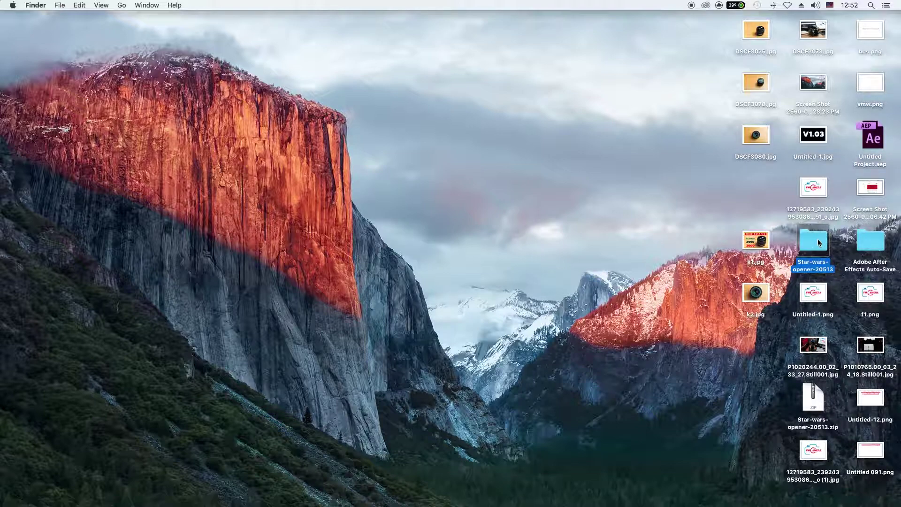
pyautogui.doubleClick(818, 239)
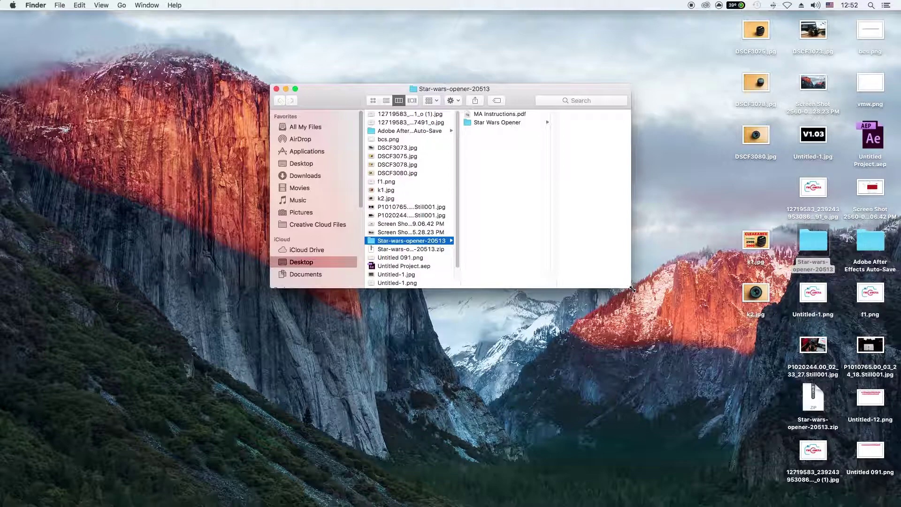
pyautogui.moveTo(637, 292); pyautogui.dragTo(731, 405)
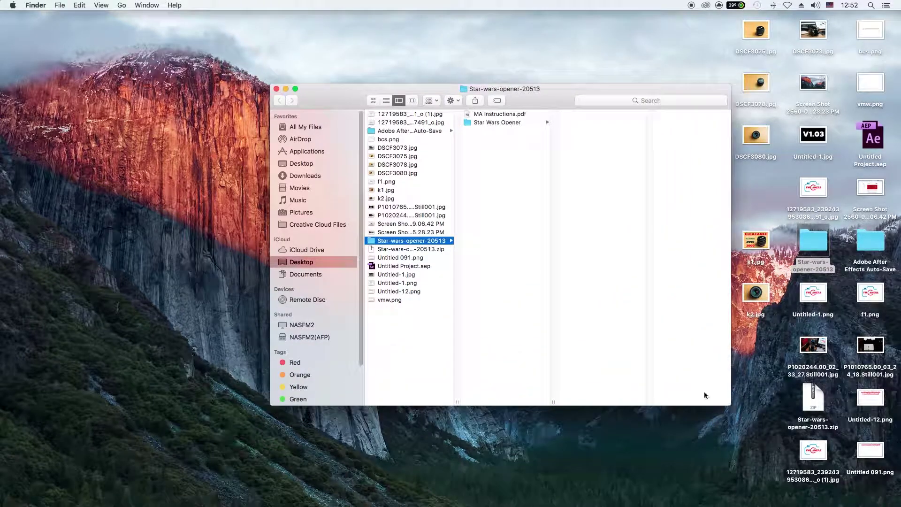
pyautogui.click(424, 242)
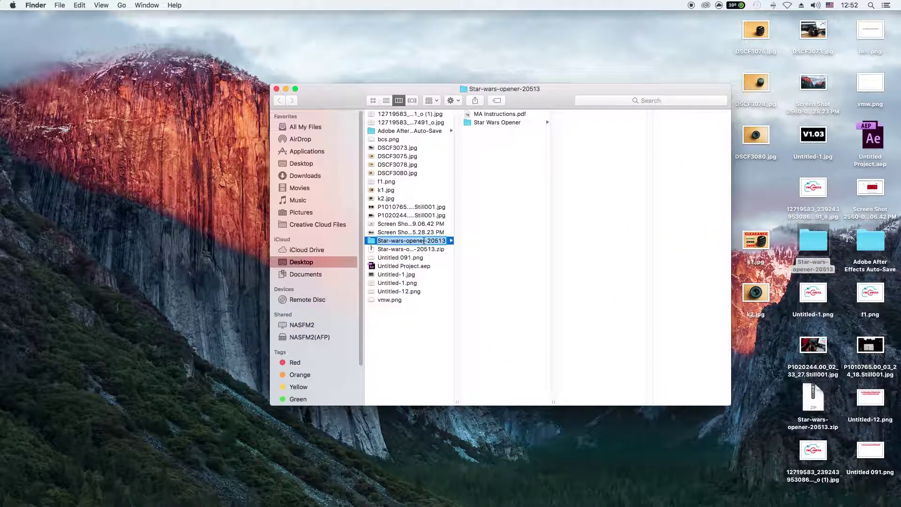
pyautogui.click(521, 124)
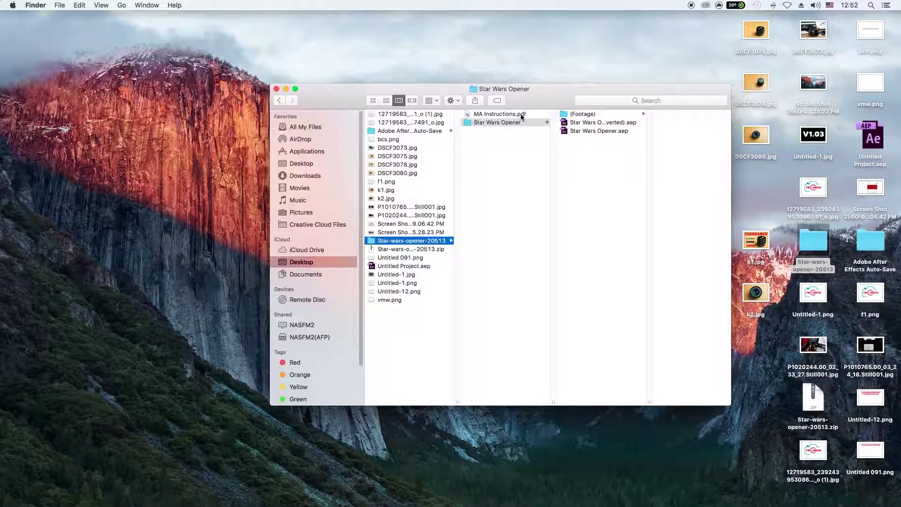
# Browse (Footage) > Other to preview Stars.jpg, then inspect the two Star Wars Opener .aep files.
pyautogui.click(587, 116)
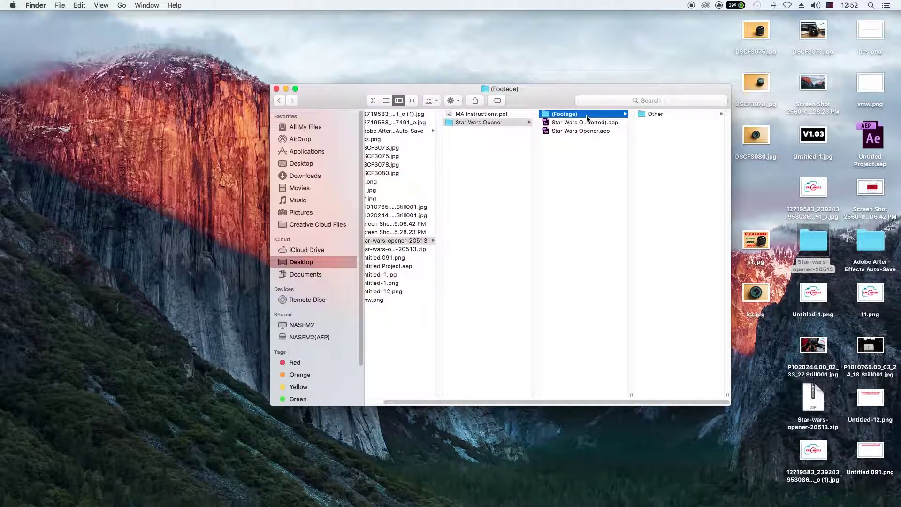
pyautogui.click(672, 114)
pyautogui.click(671, 114)
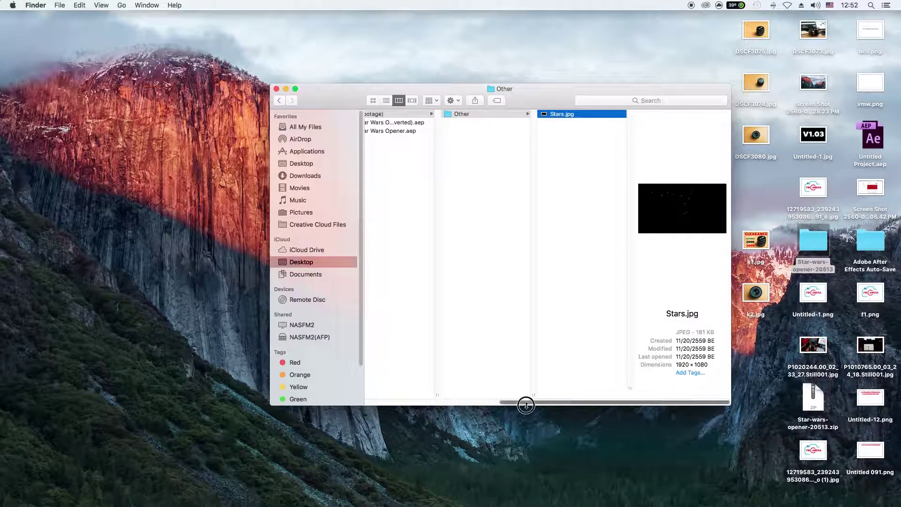
pyautogui.moveTo(529, 405); pyautogui.dragTo(496, 403)
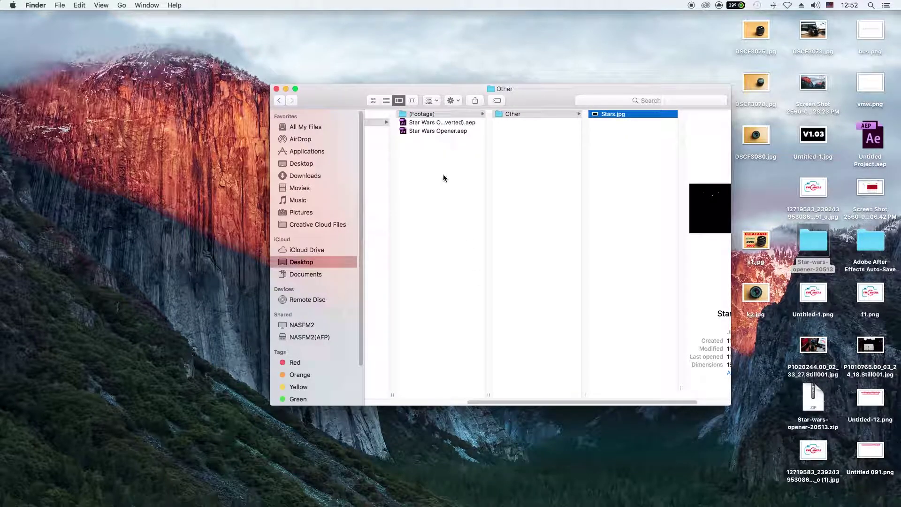
pyautogui.click(442, 161)
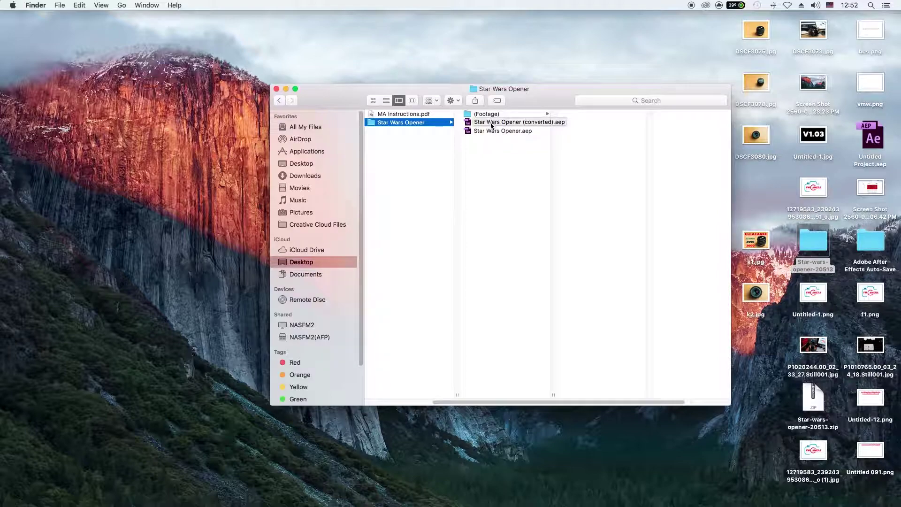
pyautogui.click(509, 131)
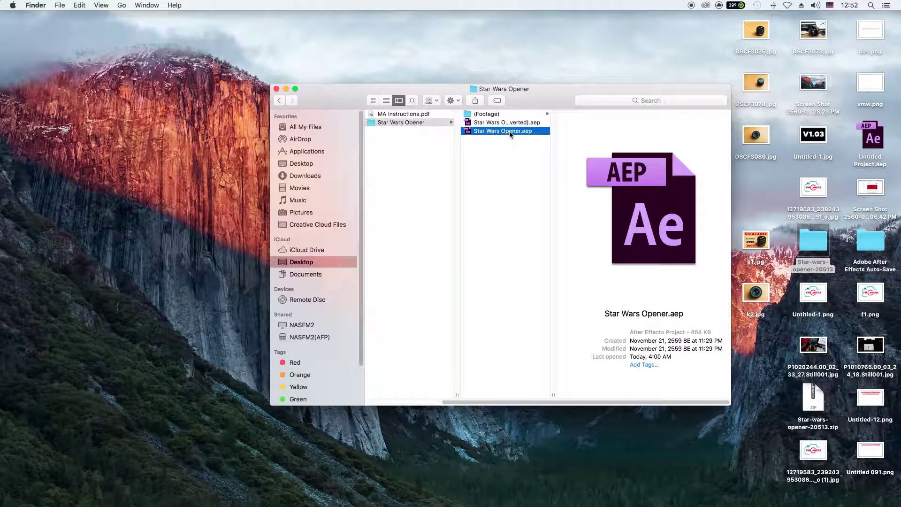
pyautogui.click(510, 123)
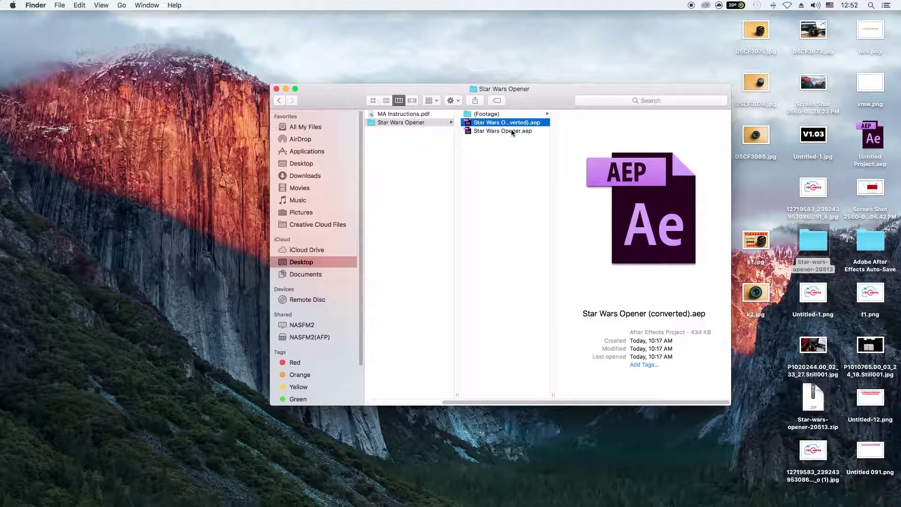
# Open Star Wars Opener.aep in After Effects and accept converting it from the older version.
pyautogui.doubleClick(509, 130)
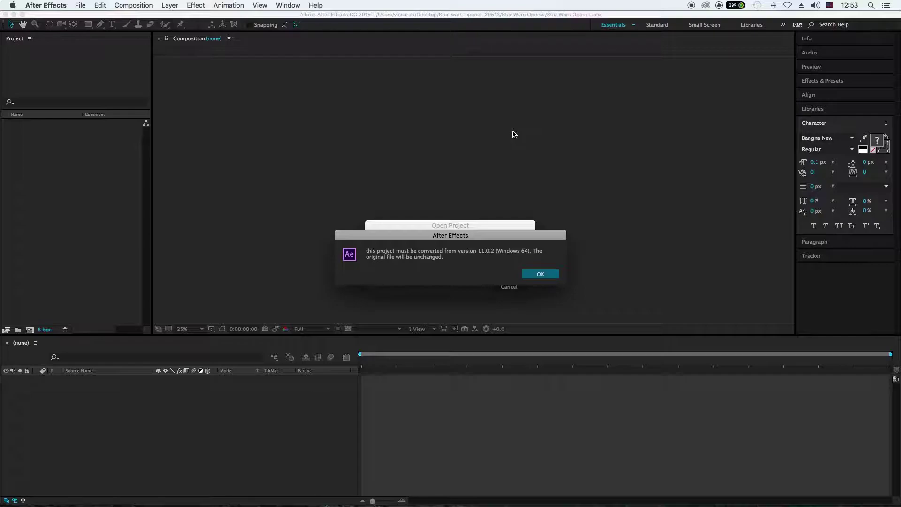
pyautogui.click(541, 274)
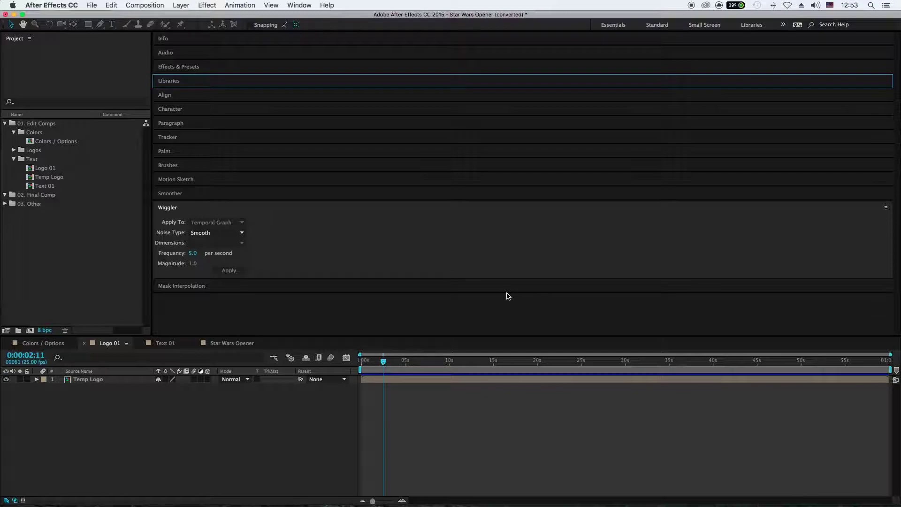
# Check the Colors / Options and Logo 01 comps, and open Temp Logo and Text 01.
pyautogui.click(65, 142)
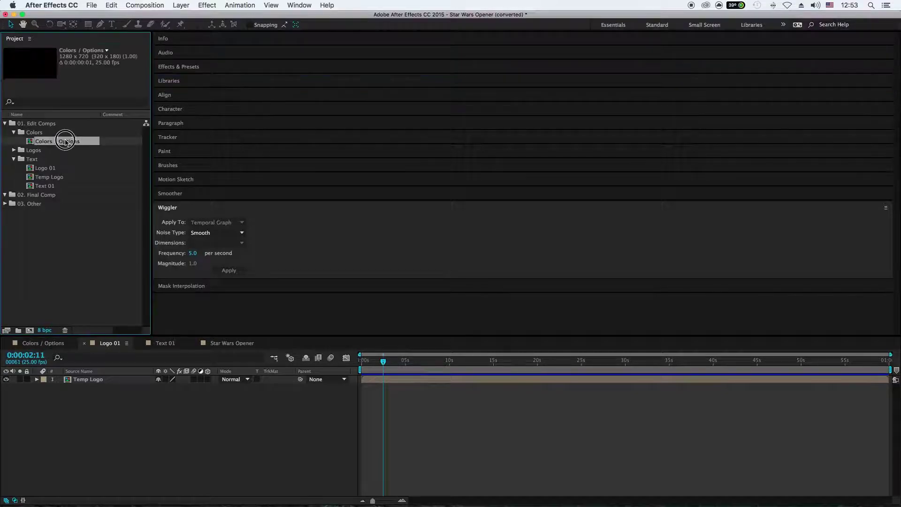
pyautogui.click(56, 169)
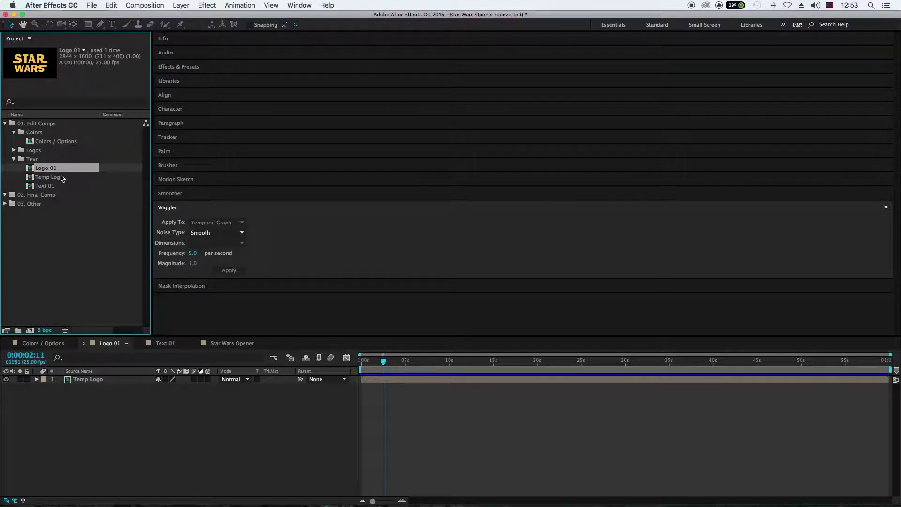
pyautogui.doubleClick(63, 178)
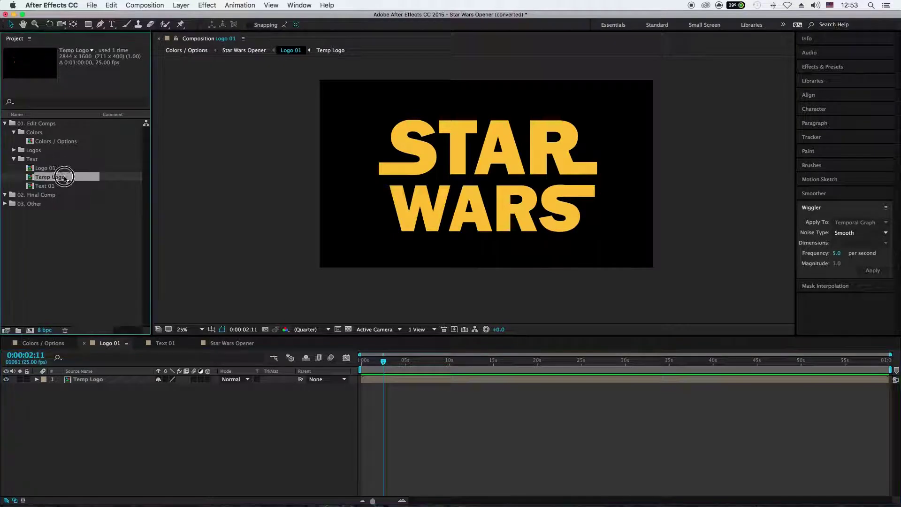
pyautogui.doubleClick(52, 186)
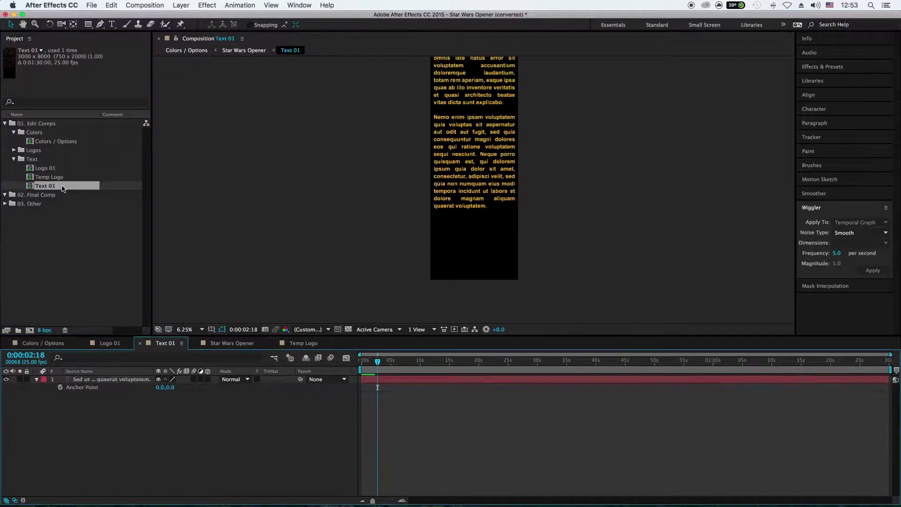
# Collapse 02. Final Comp, expand 03. Other, and open the Star Wars Opener composition.
pyautogui.click(6, 195)
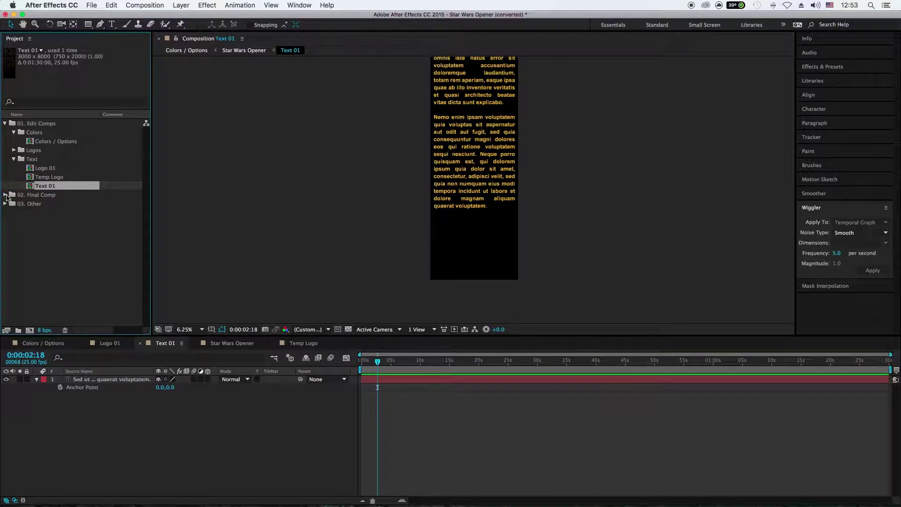
pyautogui.click(5, 204)
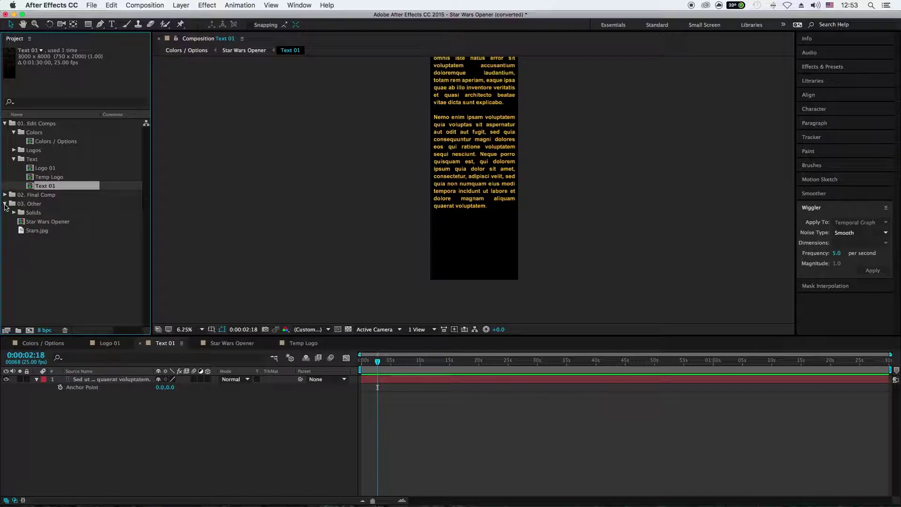
pyautogui.click(72, 221)
pyautogui.doubleClick(72, 223)
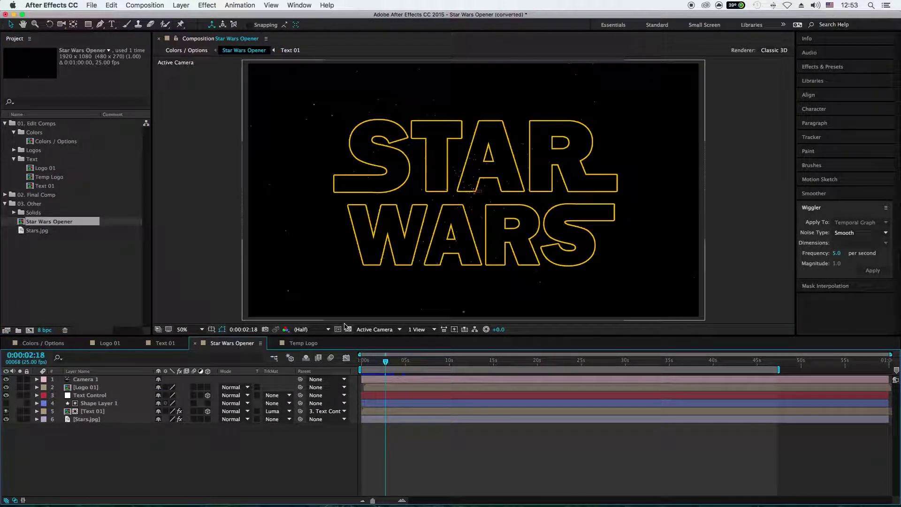
# Rewind near the start and play a quick preview of the opener.
pyautogui.click(380, 363)
pyautogui.moveTo(380, 362); pyautogui.dragTo(365, 366)
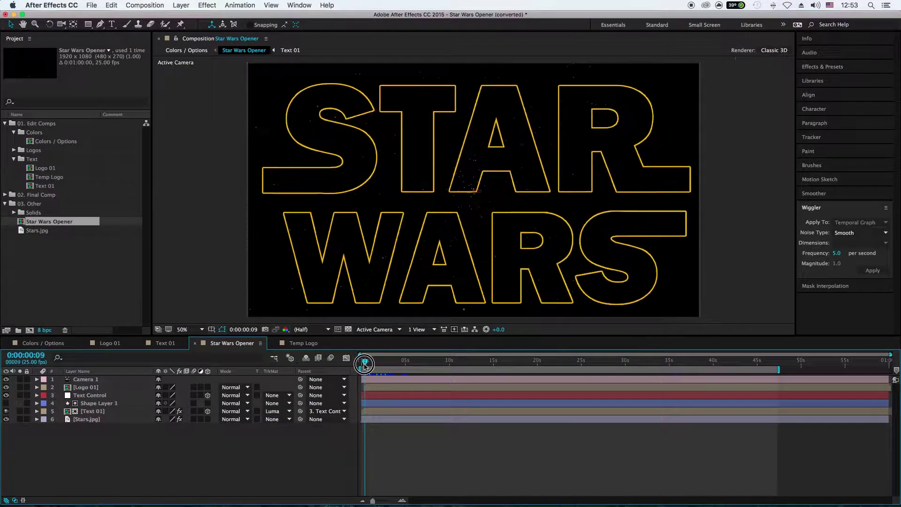
pyautogui.press('space')
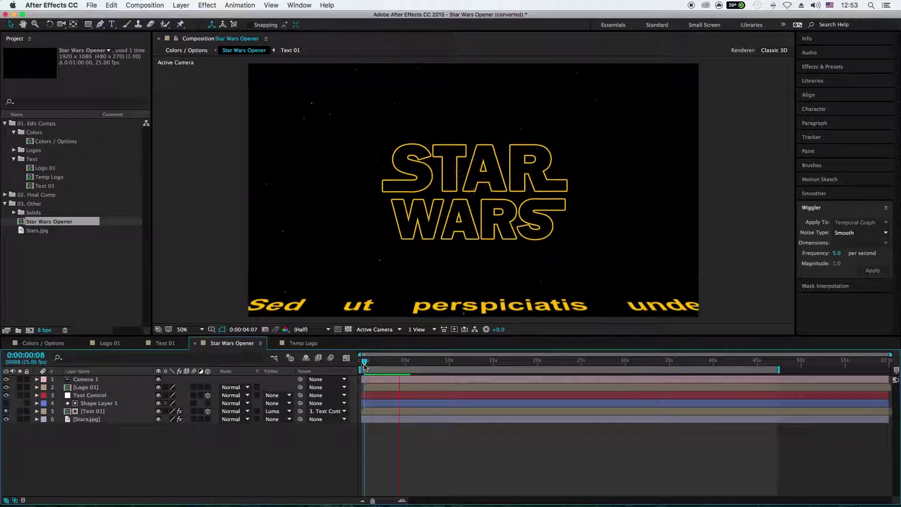
pyautogui.press('space')
# Set preview resolution to Third and replay from 0:00 into the crawl text.
pyautogui.click(310, 330)
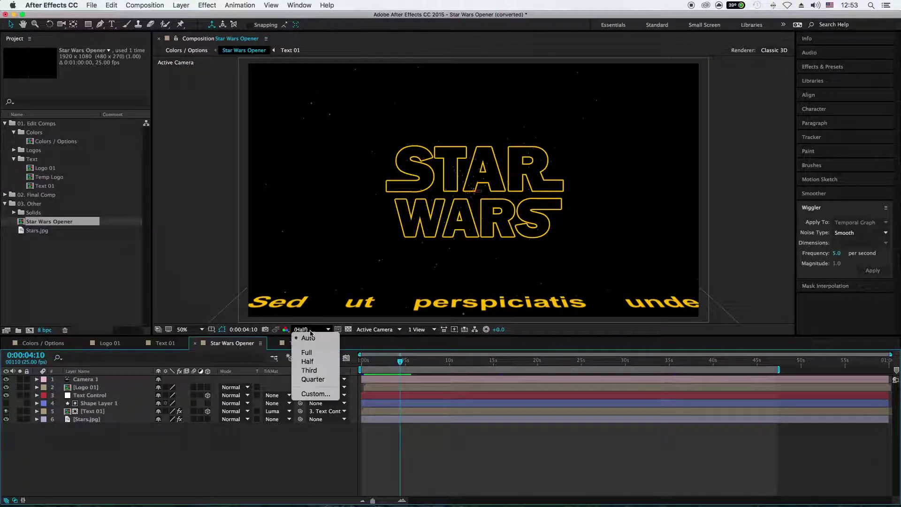
pyautogui.click(317, 371)
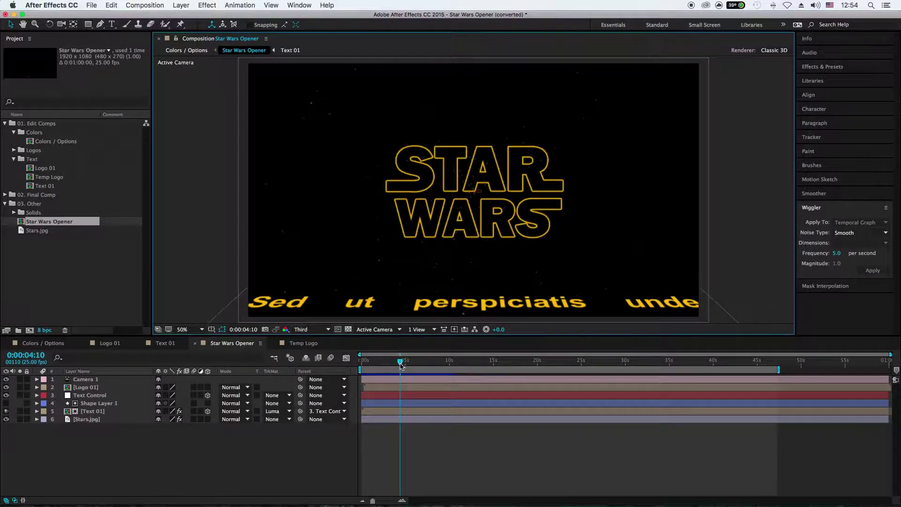
pyautogui.moveTo(401, 366); pyautogui.dragTo(361, 368)
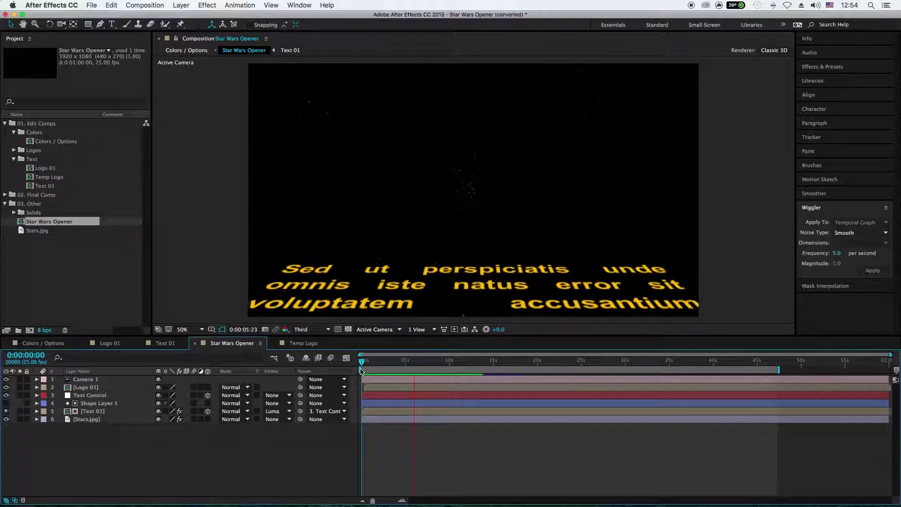
pyautogui.press('space')
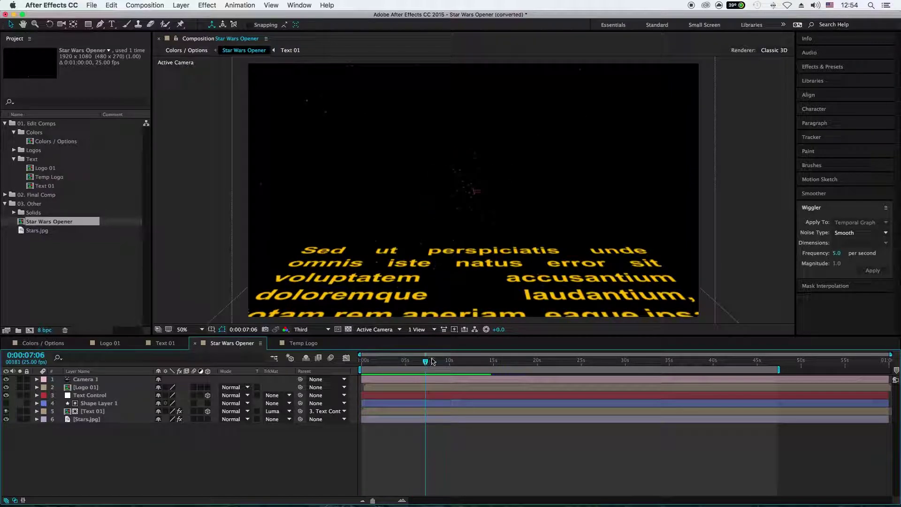
pyautogui.moveTo(425, 361); pyautogui.dragTo(367, 371)
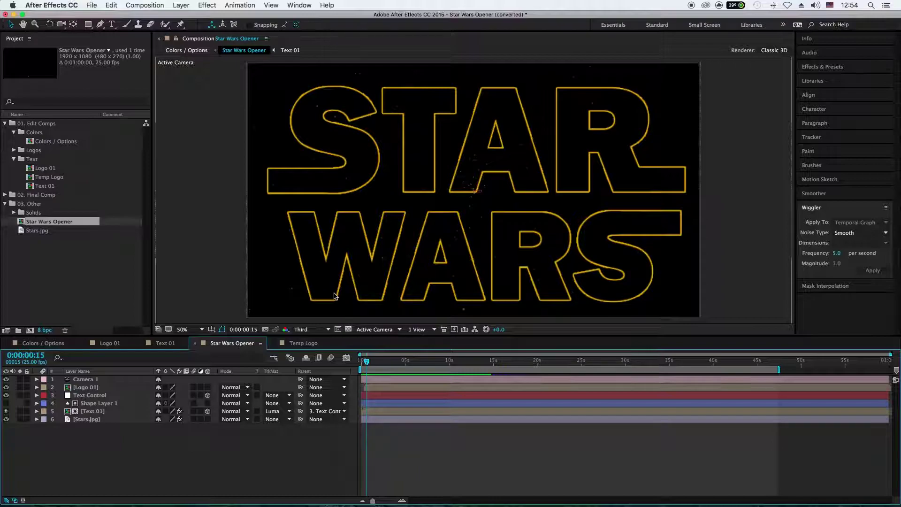
# Inspect the Text Control and Text 01 layers' transform and material options in the timeline.
pyautogui.click(37, 396)
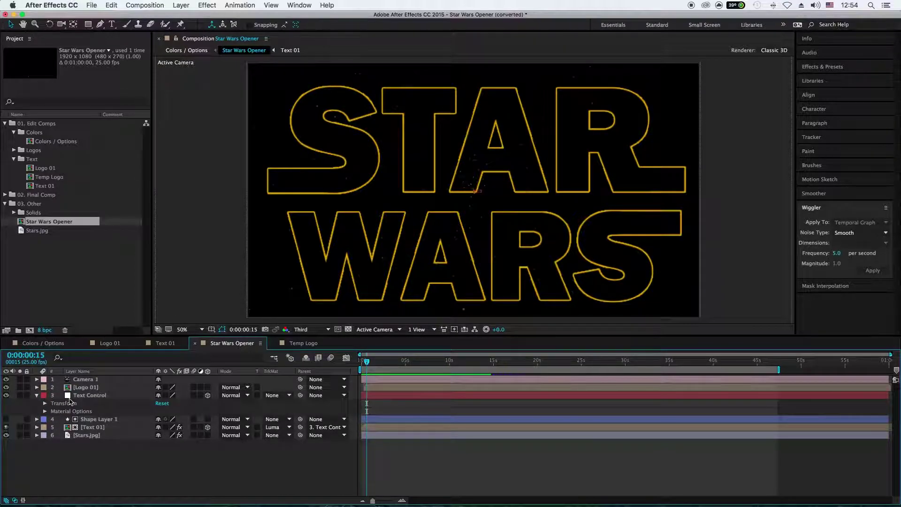
pyautogui.click(86, 397)
pyautogui.press('F2')
pyautogui.click(37, 427)
pyautogui.click(45, 443)
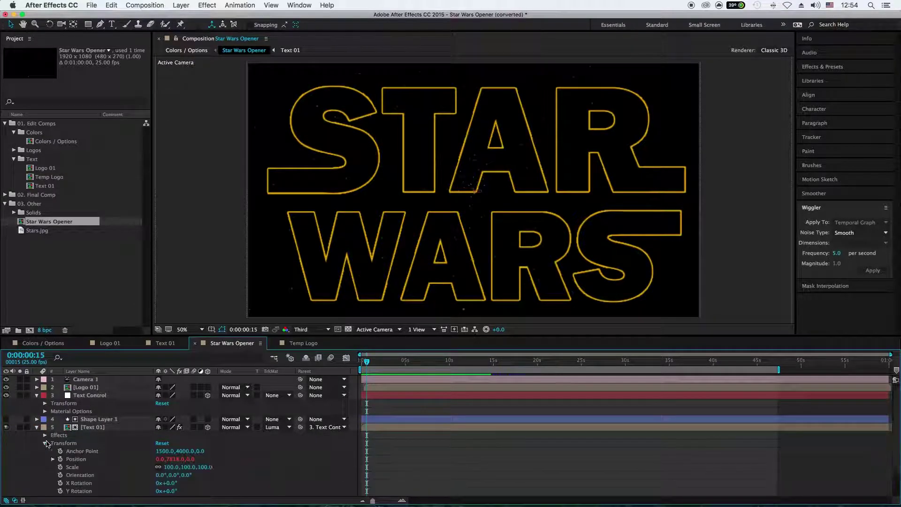
pyautogui.scroll(-1, 47, 442)
pyautogui.click(45, 428)
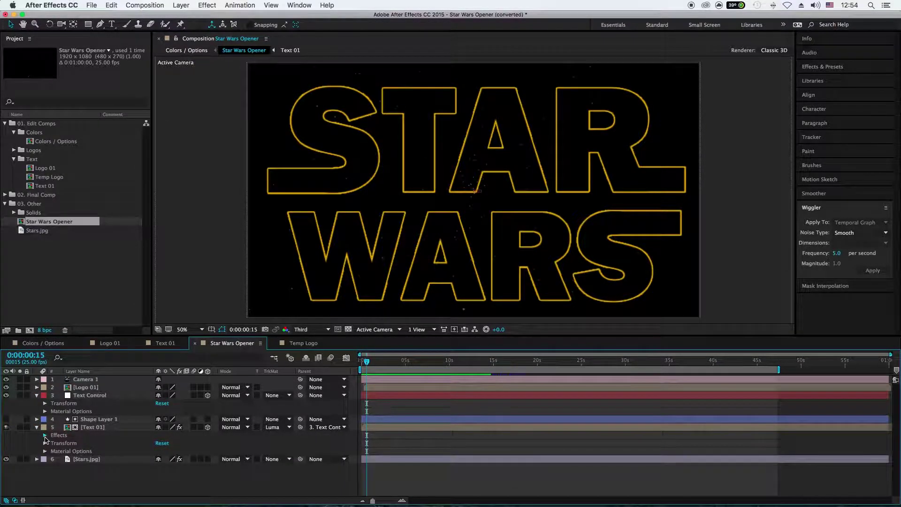
pyautogui.click(45, 451)
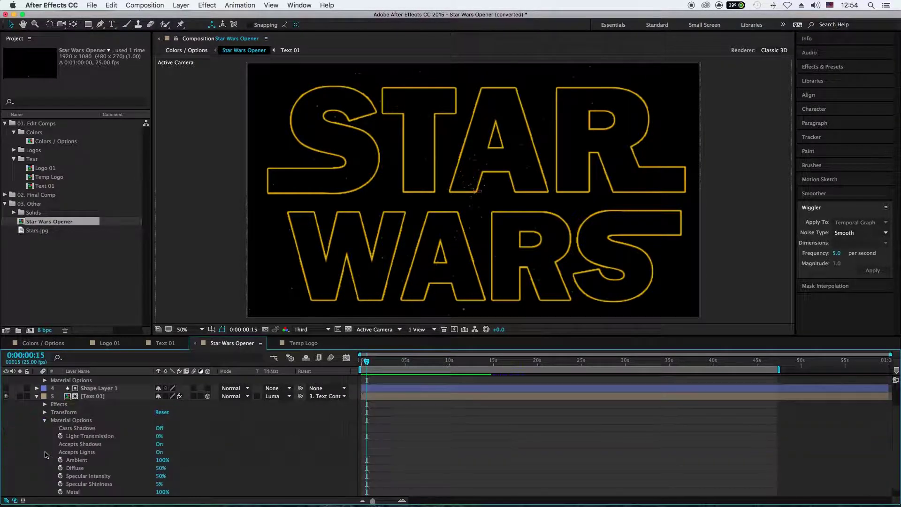
pyautogui.click(45, 420)
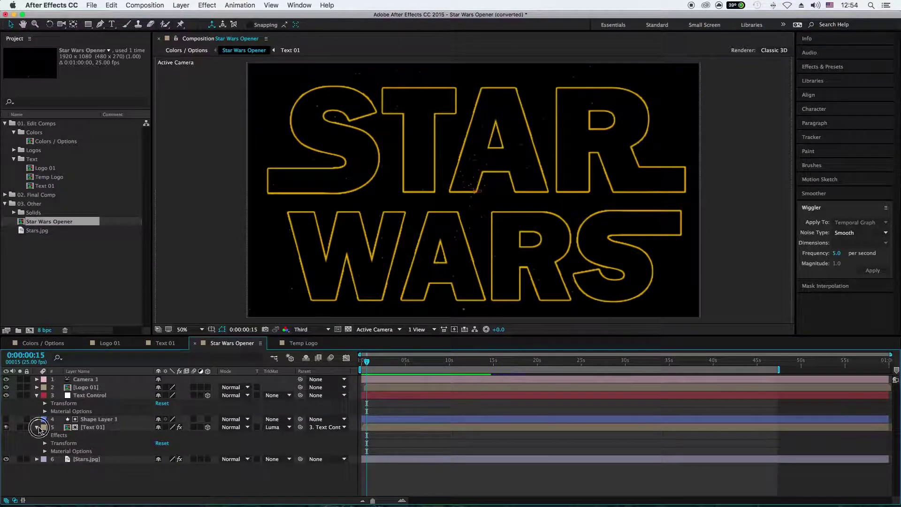
pyautogui.click(37, 427)
# Review Text Control's material and transform options, then open the Text 01 composition.
pyautogui.click(45, 412)
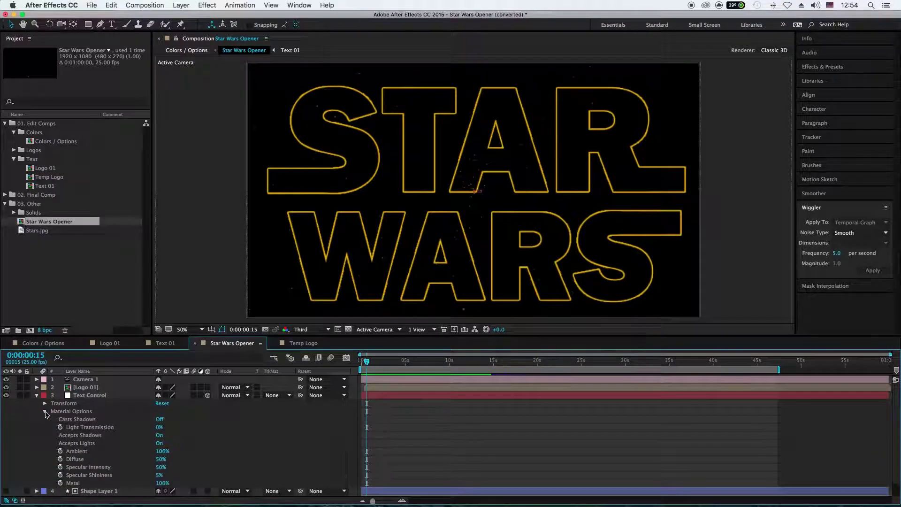
pyautogui.click(45, 411)
pyautogui.click(45, 403)
pyautogui.click(45, 403)
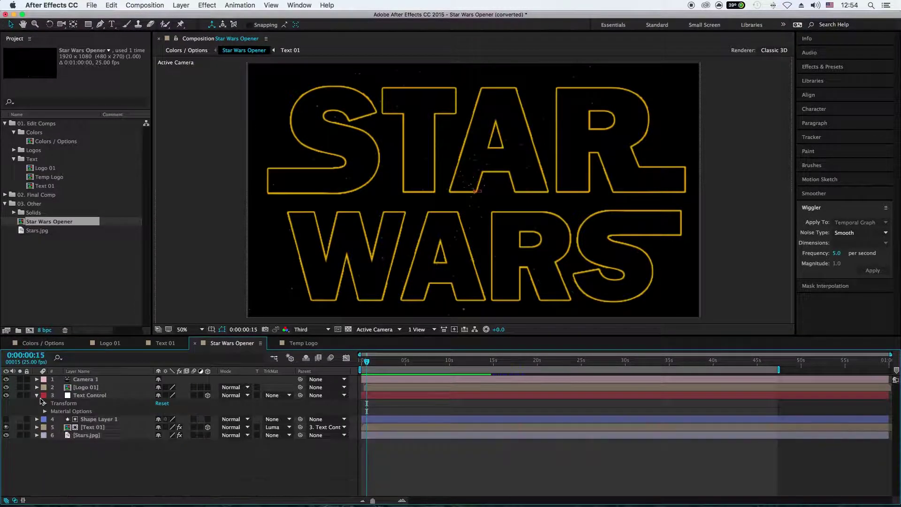
pyautogui.click(37, 395)
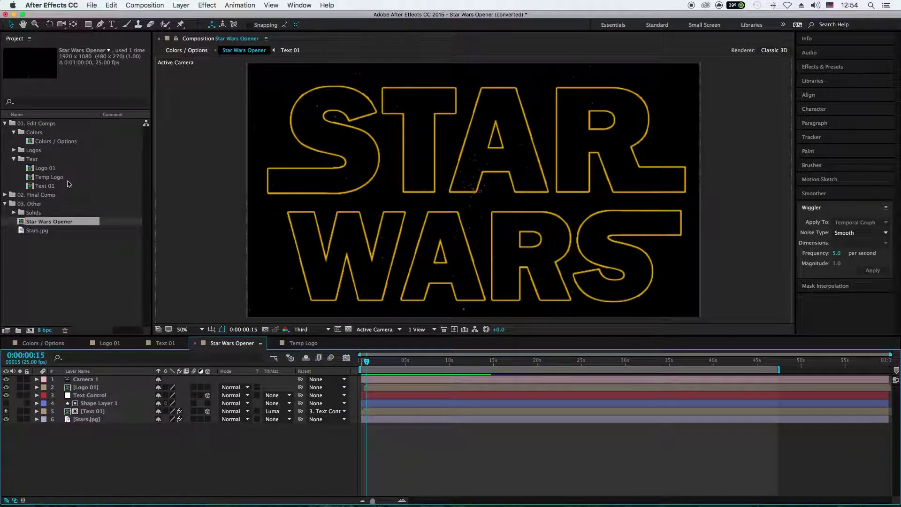
pyautogui.doubleClick(45, 186)
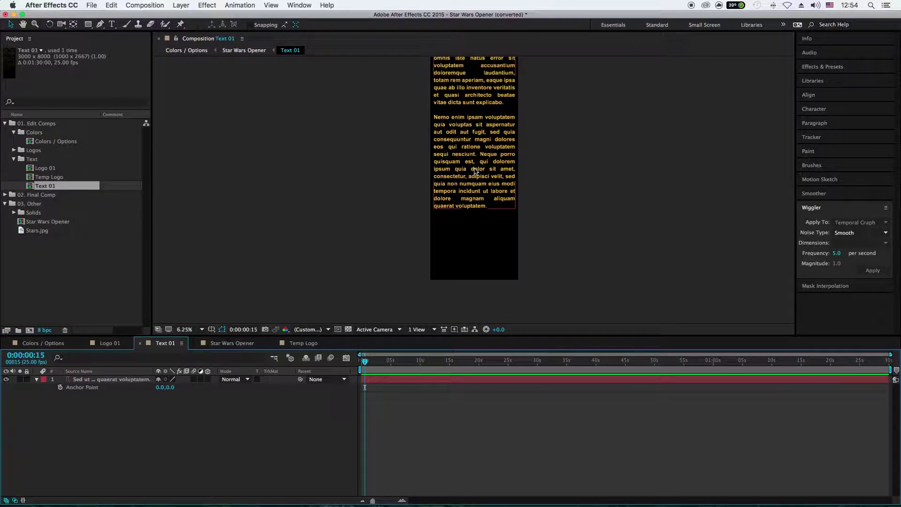
# In Temp Logo, turn off Shape Layers 1, 2 and 3 and select STAR WARS Outlines.
pyautogui.doubleClick(58, 178)
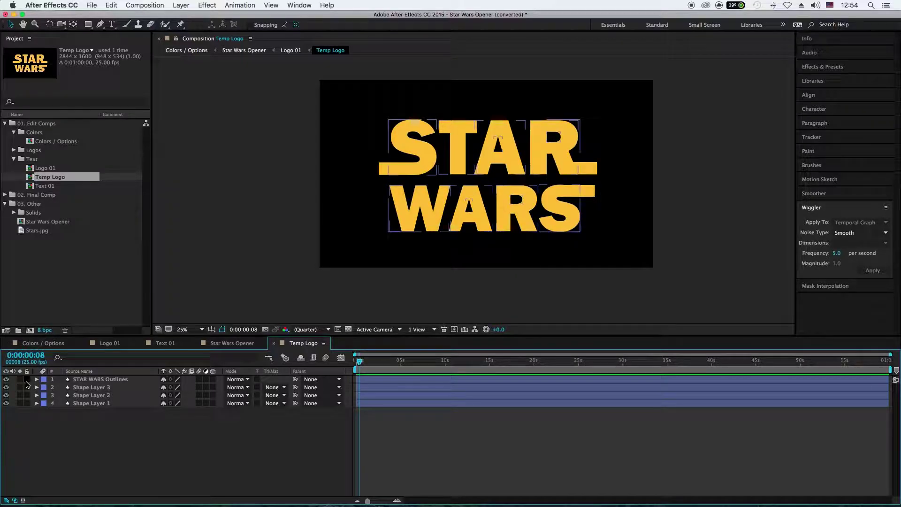
pyautogui.click(6, 403)
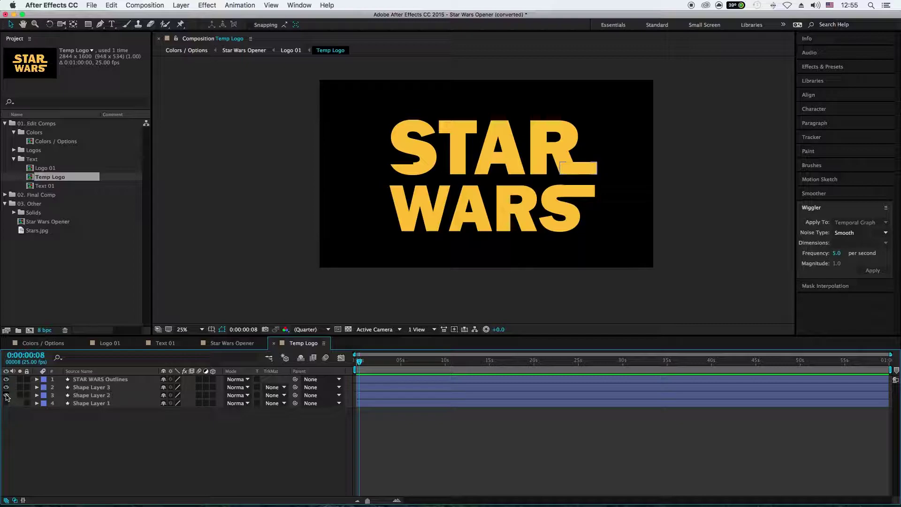
pyautogui.click(7, 396)
pyautogui.click(6, 387)
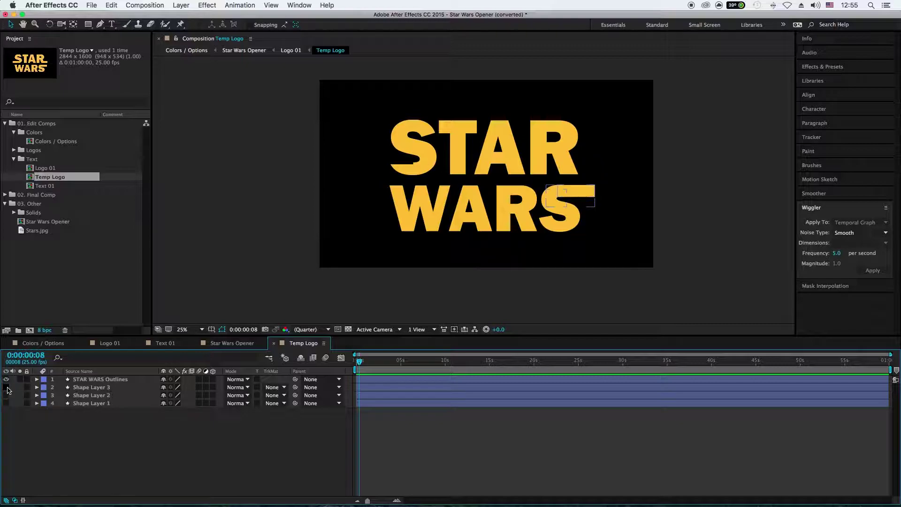
pyautogui.moveTo(6, 388); pyautogui.dragTo(6, 403)
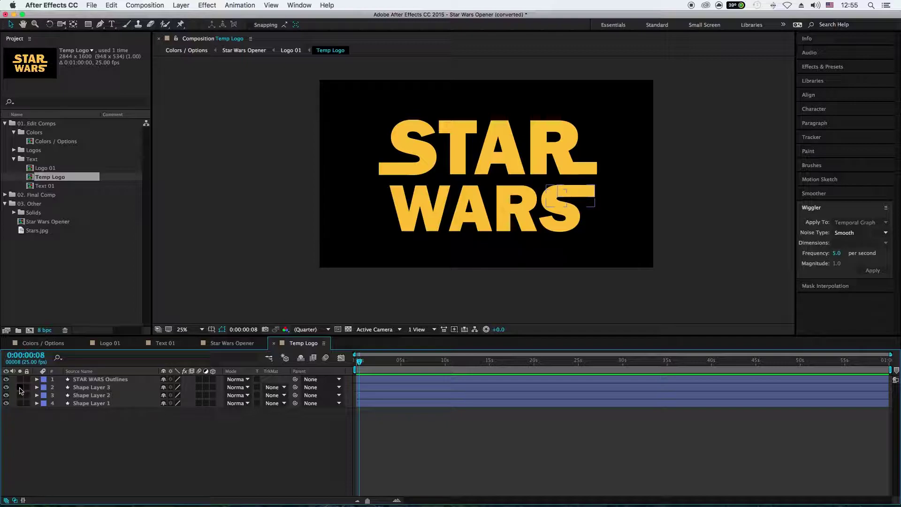
pyautogui.moveTo(6, 403); pyautogui.dragTo(6, 389)
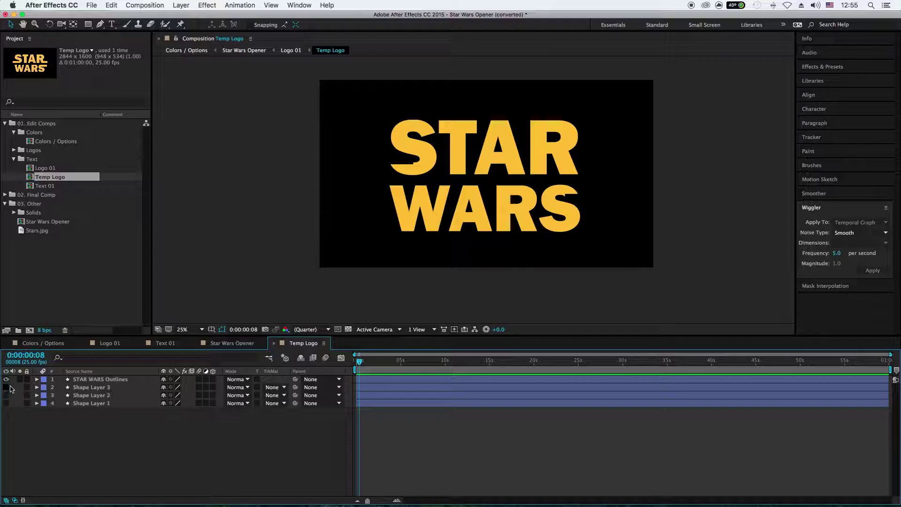
pyautogui.click(65, 381)
# Expand STAR WARS Outlines' letter groups, delete a segment on the first S, then undo.
pyautogui.click(37, 379)
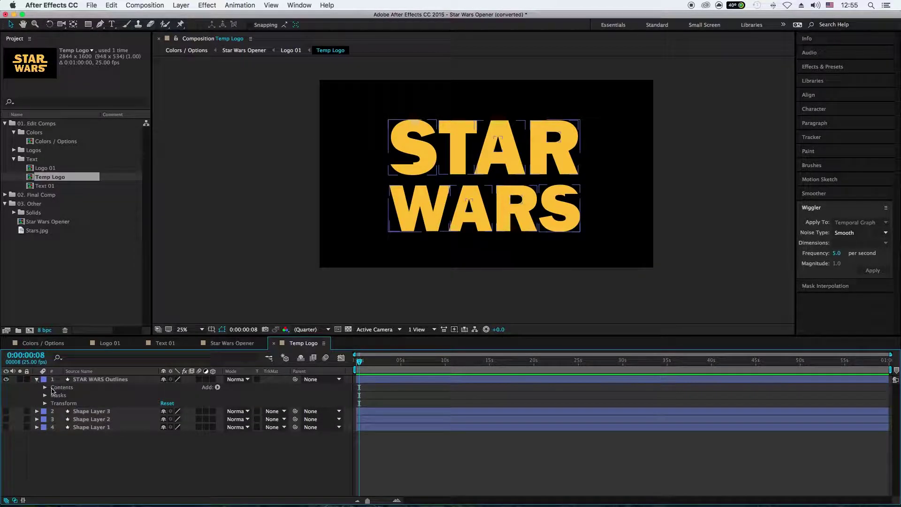
pyautogui.click(45, 388)
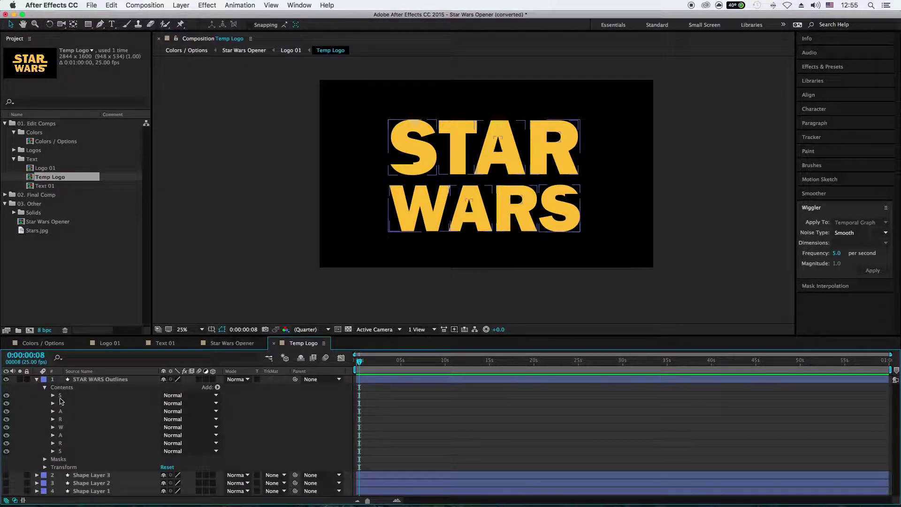
pyautogui.click(61, 395)
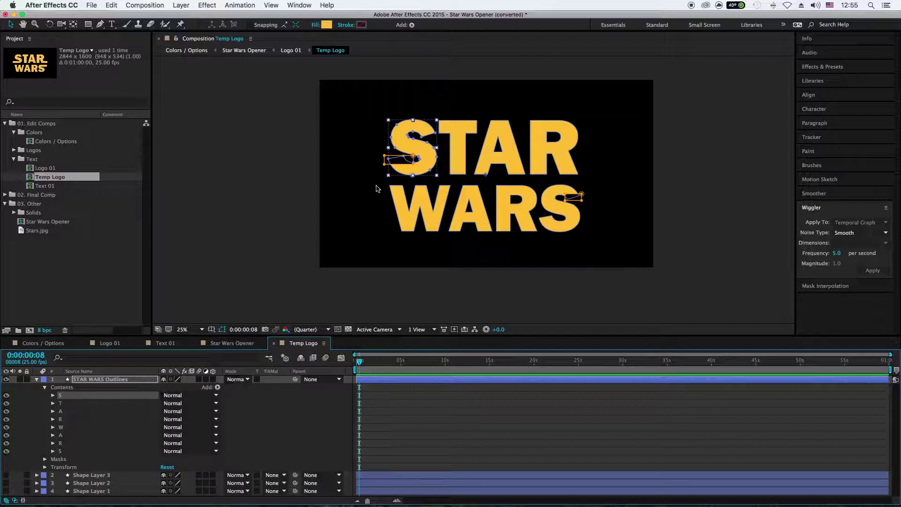
pyautogui.click(400, 159)
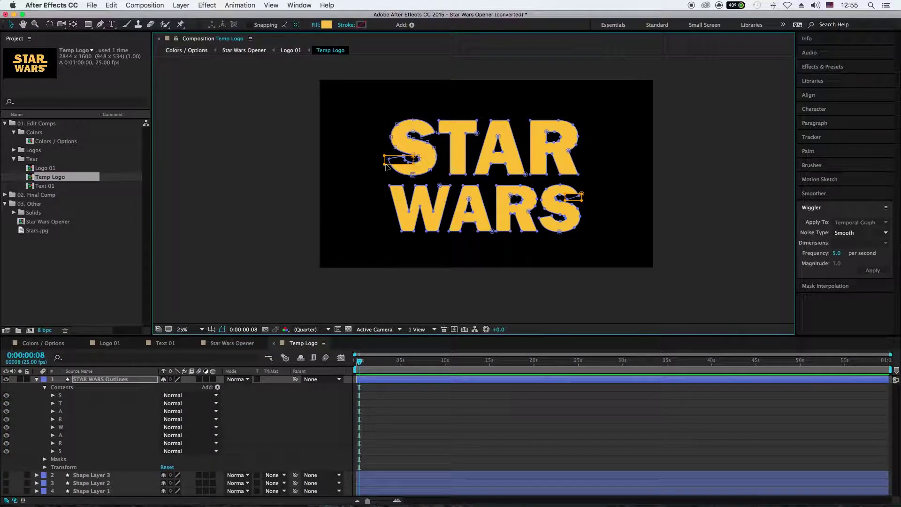
pyautogui.click(386, 166)
pyautogui.press('Delete')
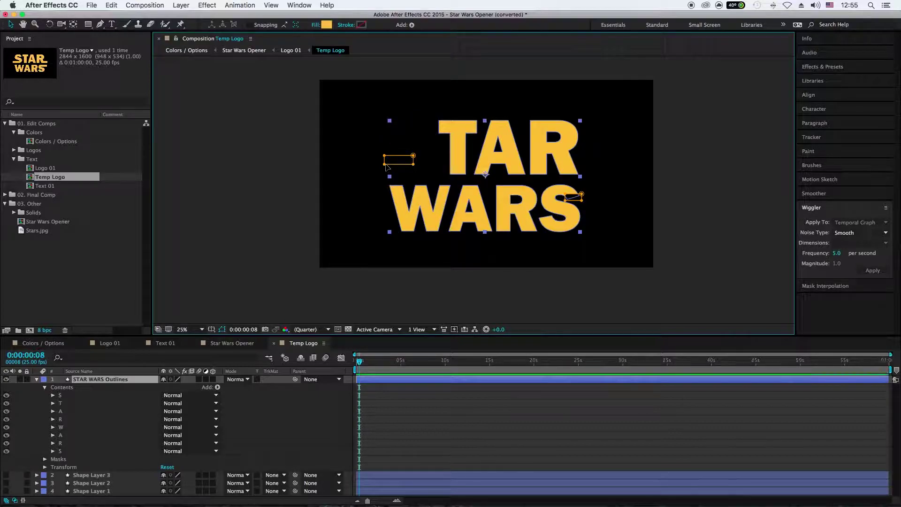
pyautogui.press('super+z')
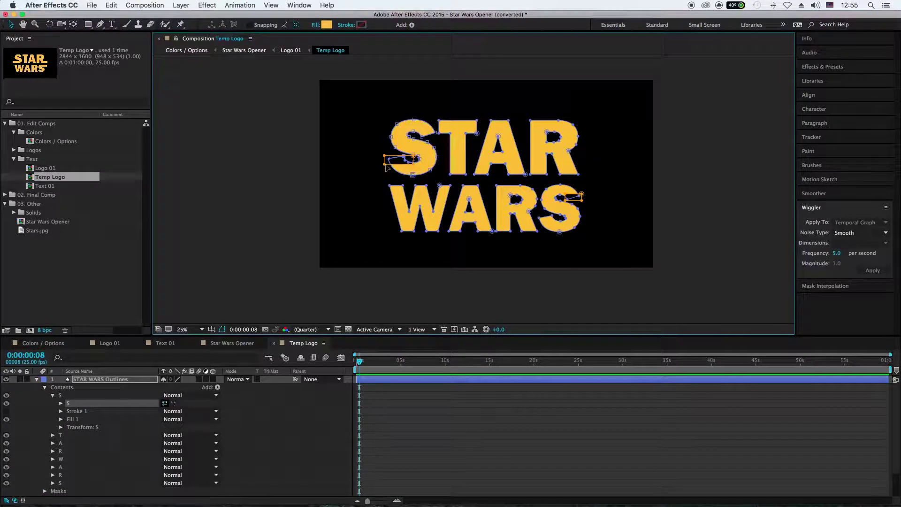
# Reselect the whole STAR WARS Outlines layer and switch to the Star Wars Opener composition.
pyautogui.click(385, 166)
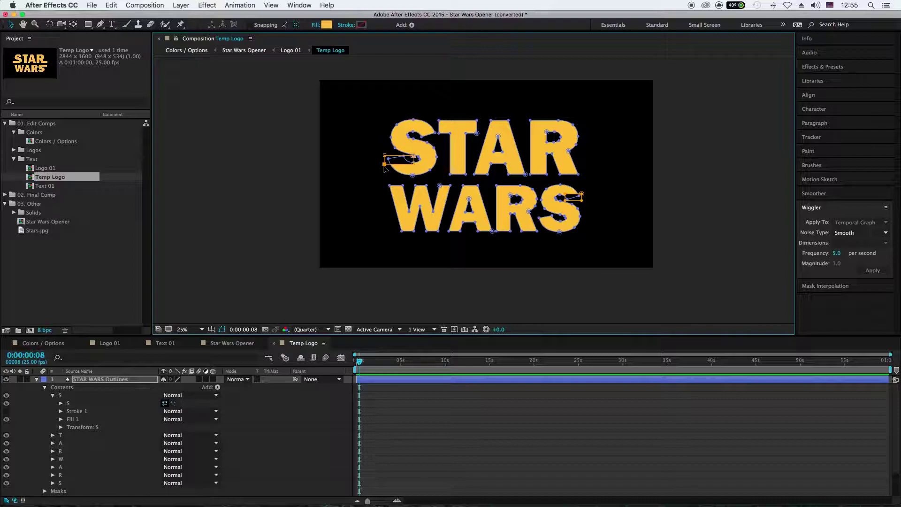
pyautogui.click(384, 167)
pyautogui.click(386, 159)
pyautogui.click(386, 158)
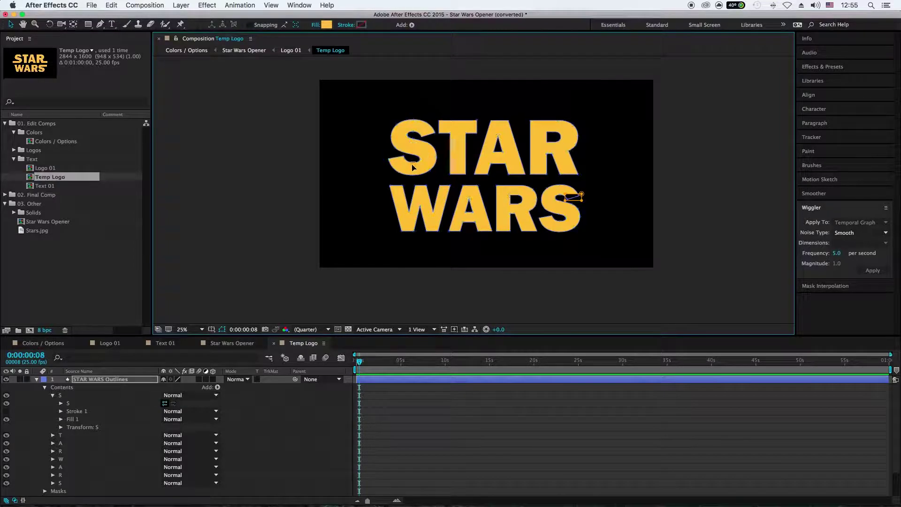
pyautogui.click(473, 201)
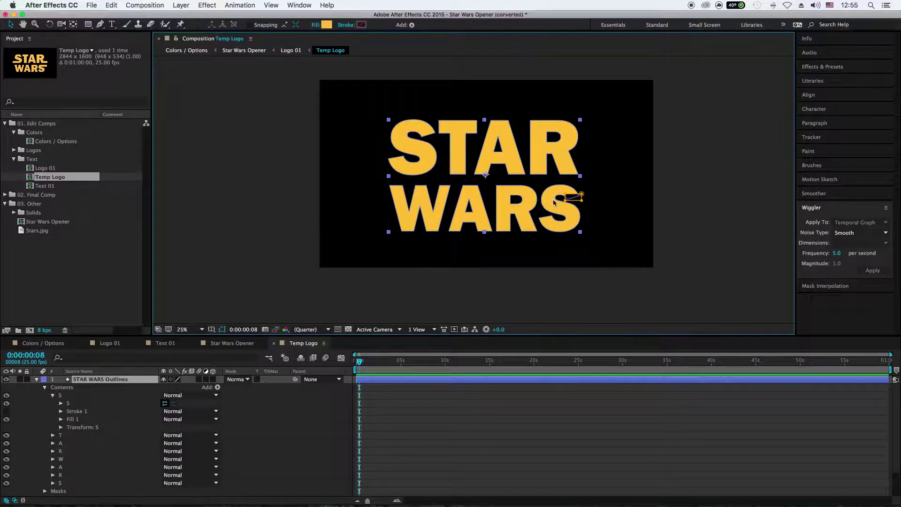
pyautogui.click(582, 197)
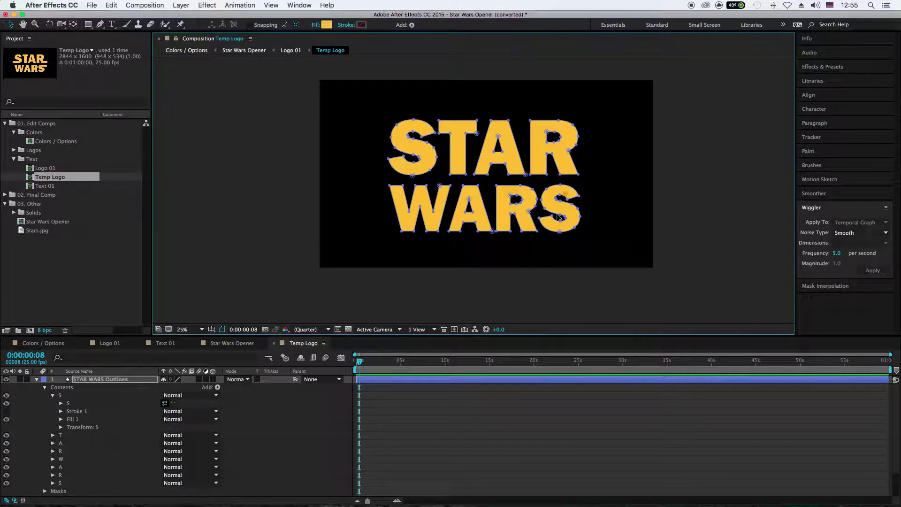
pyautogui.click(555, 219)
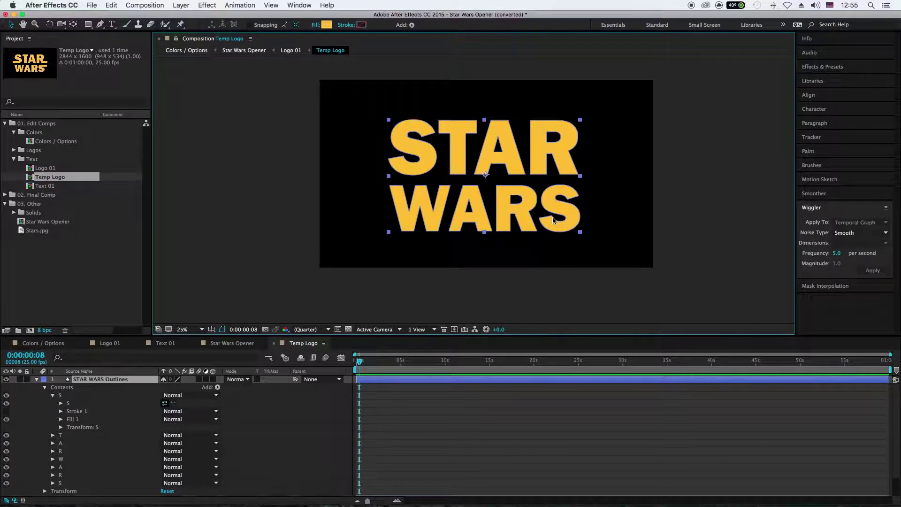
pyautogui.click(252, 342)
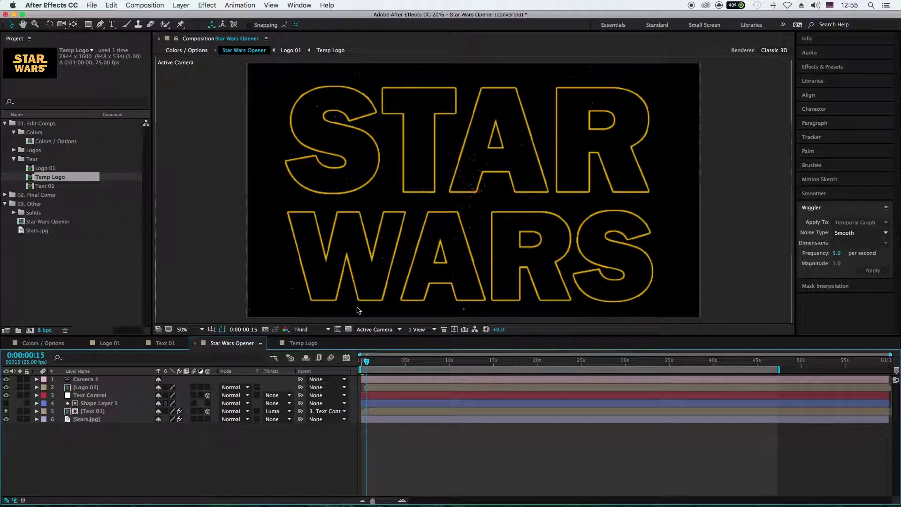
# Preview the opener's logo animation from 0:00, then reopen the Temp Logo composition.
pyautogui.click(360, 361)
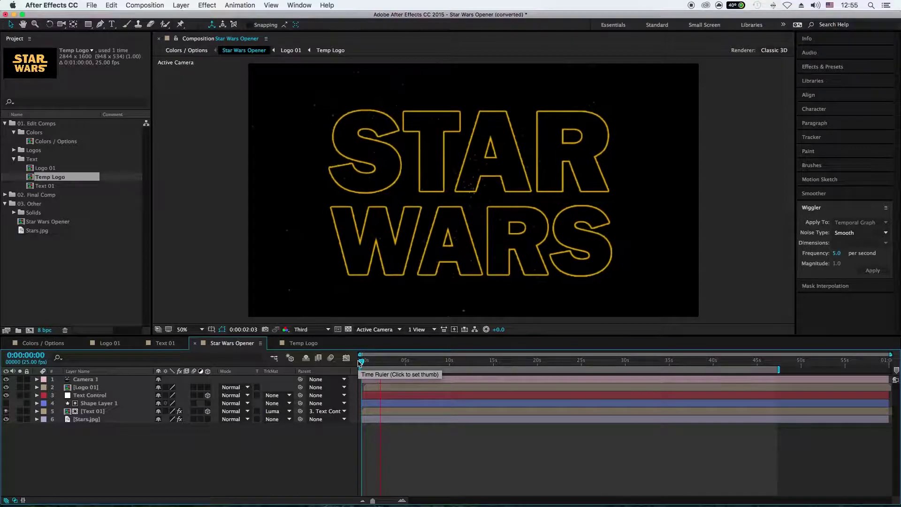
pyautogui.press('space')
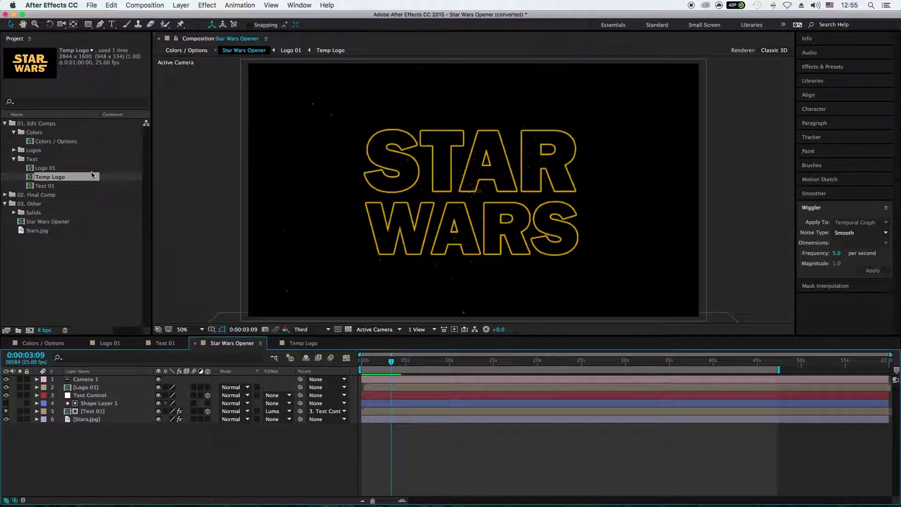
pyautogui.doubleClick(62, 180)
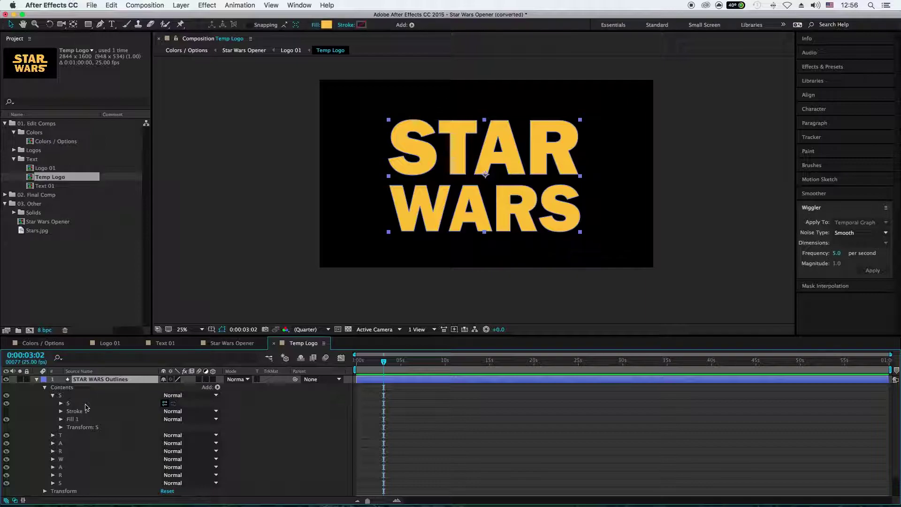
# Collapse STAR WARS Outlines, add a new text layer reading 'A', and move it left of the logo.
pyautogui.click(53, 396)
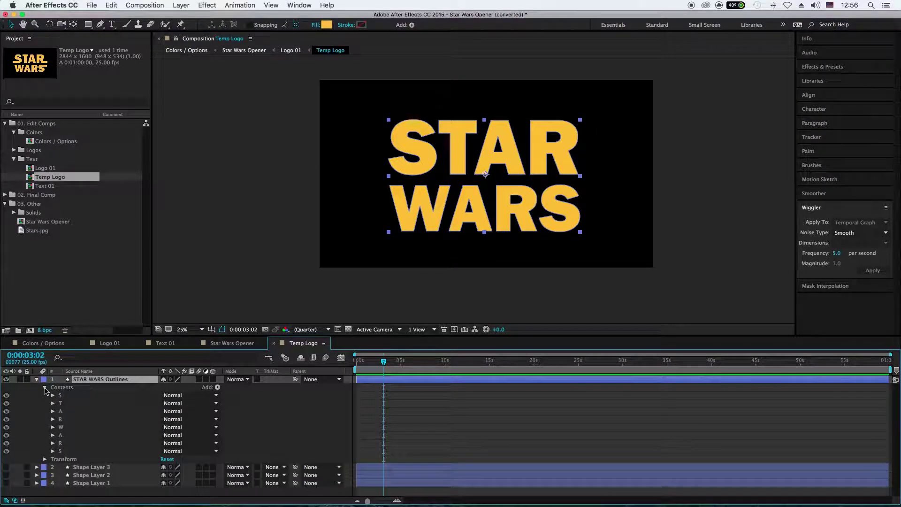
pyautogui.click(45, 388)
pyautogui.click(37, 379)
pyautogui.click(107, 436)
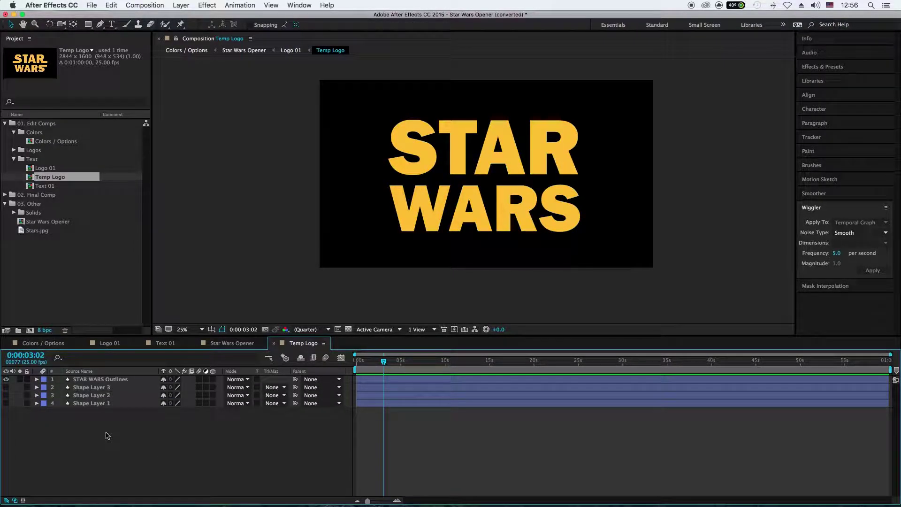
pyautogui.rightClick(90, 426)
pyautogui.moveTo(154, 415)
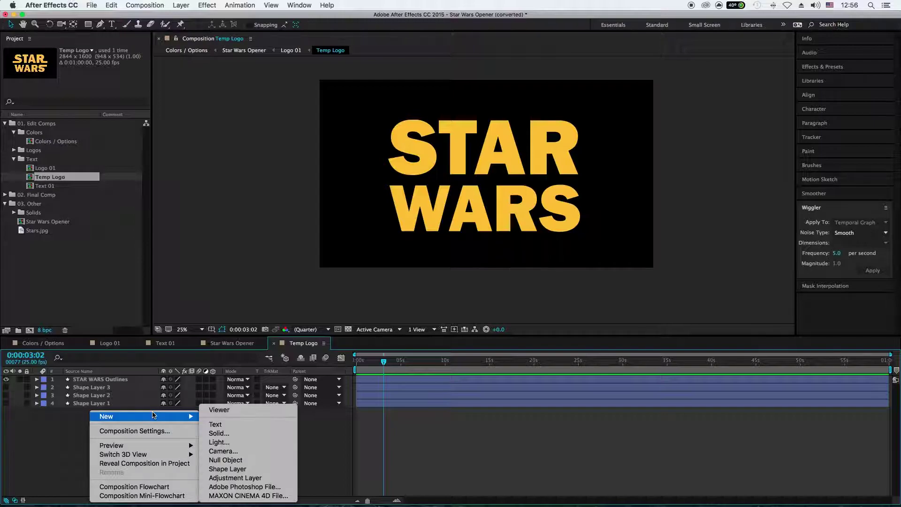
pyautogui.click(231, 426)
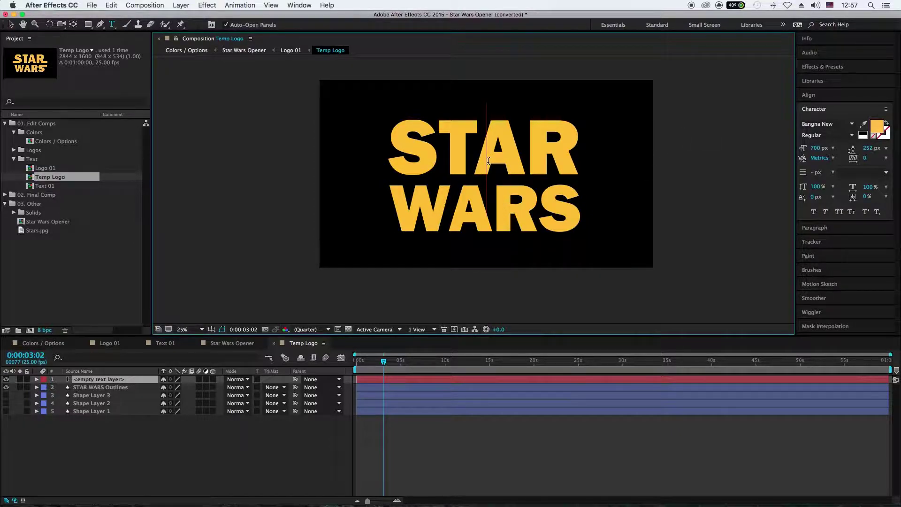
pyautogui.write('A')
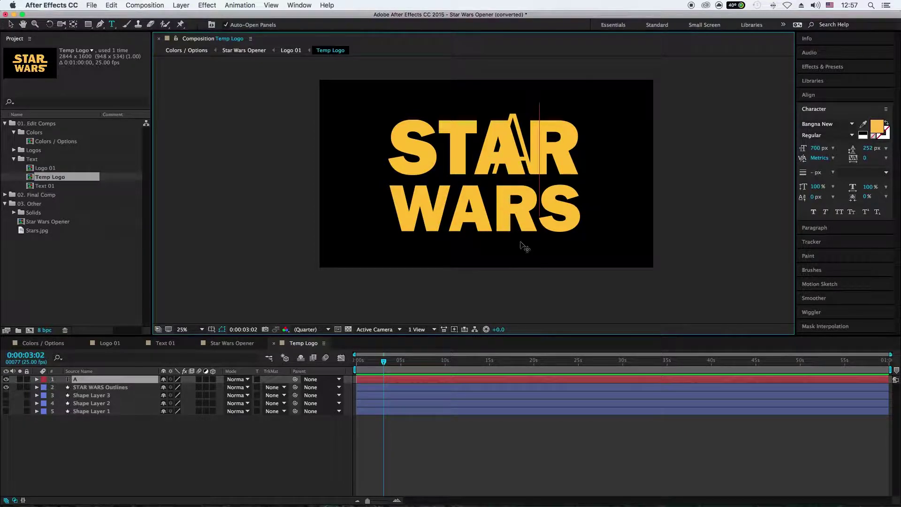
pyautogui.moveTo(517, 257); pyautogui.dragTo(370, 288)
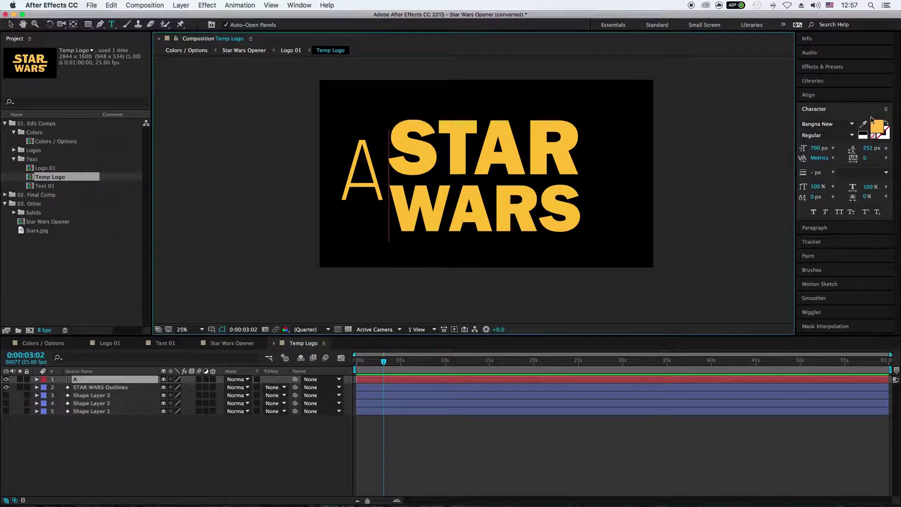
# Change the A's font to Kefa and position it over the S of STAR.
pyautogui.click(852, 124)
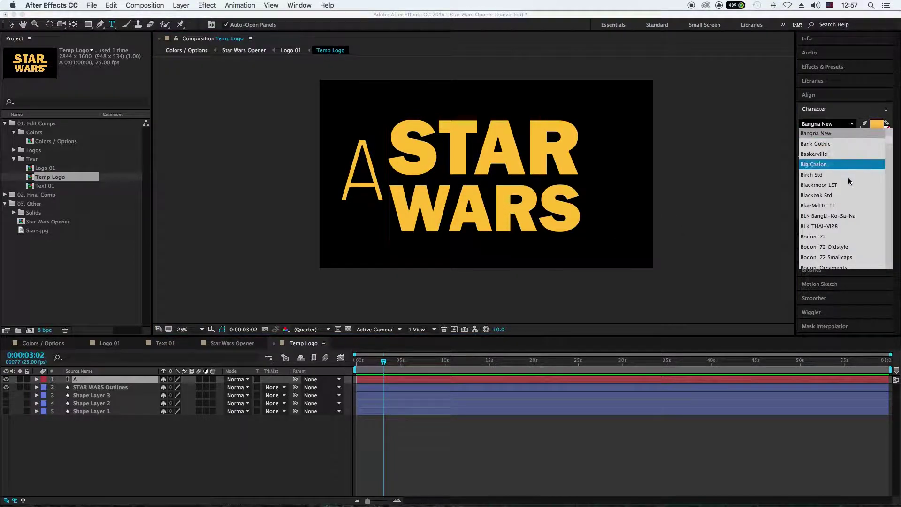
pyautogui.scroll(-15, 823, 230)
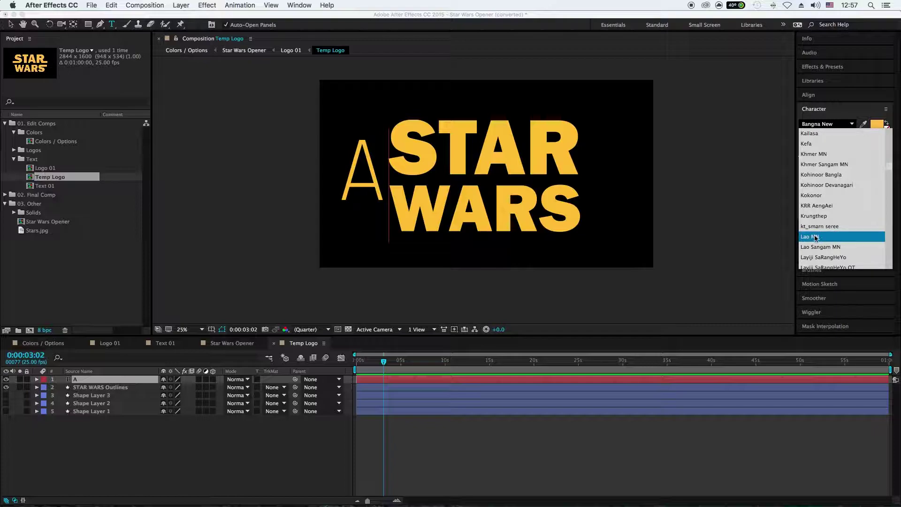
pyautogui.click(817, 237)
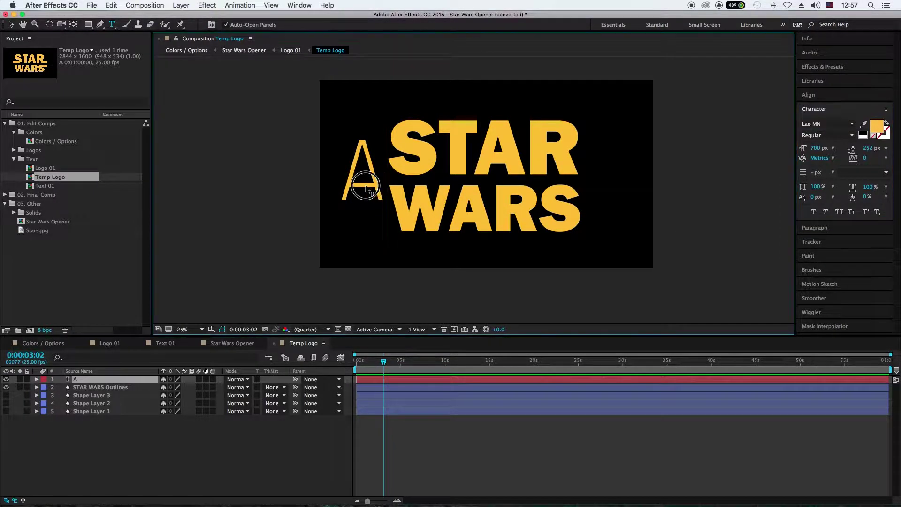
pyautogui.doubleClick(382, 190)
pyautogui.click(853, 124)
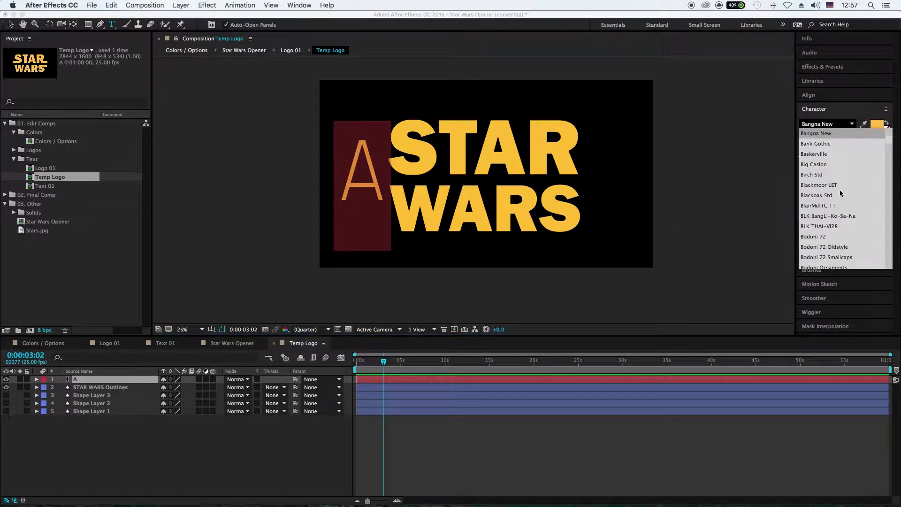
pyautogui.click(817, 212)
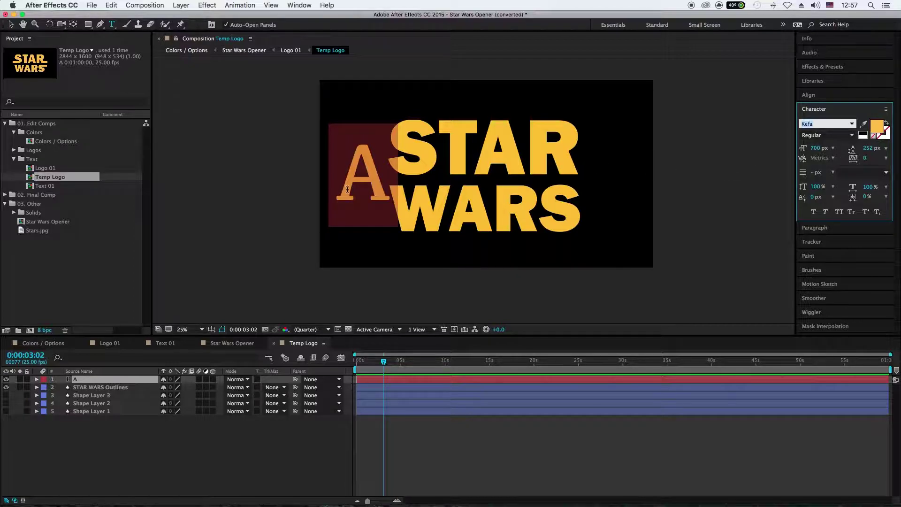
pyautogui.click(377, 171)
pyautogui.press('Escape')
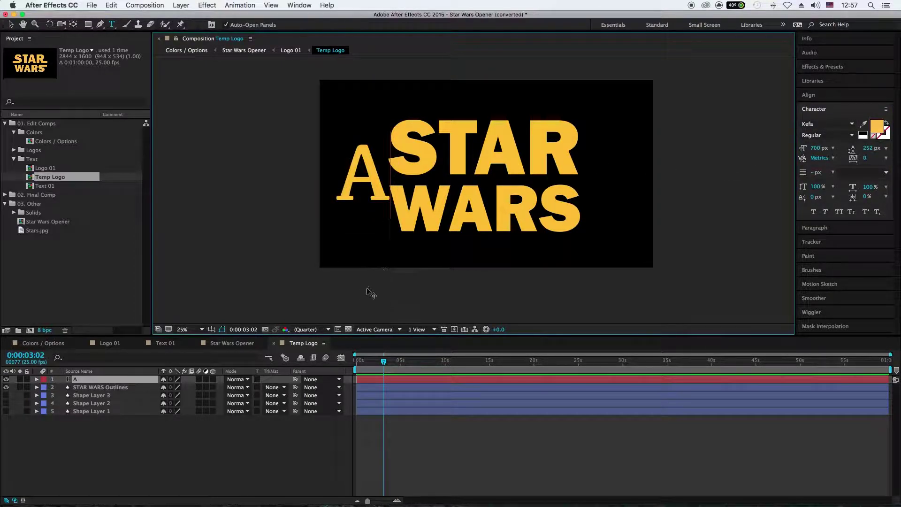
pyautogui.moveTo(367, 287); pyautogui.dragTo(412, 268)
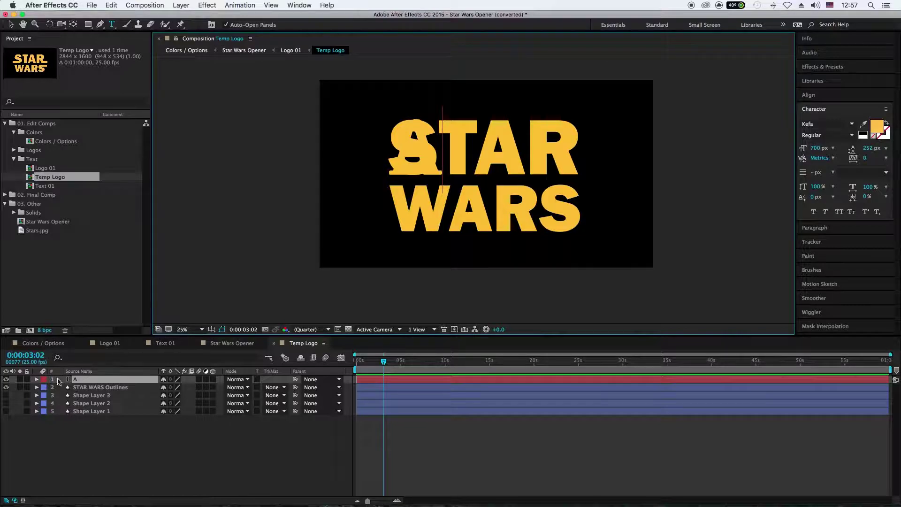
# Turn off the S group inside STAR WARS Outlines > Contents, then switch to Star Wars Opener.
pyautogui.click(37, 388)
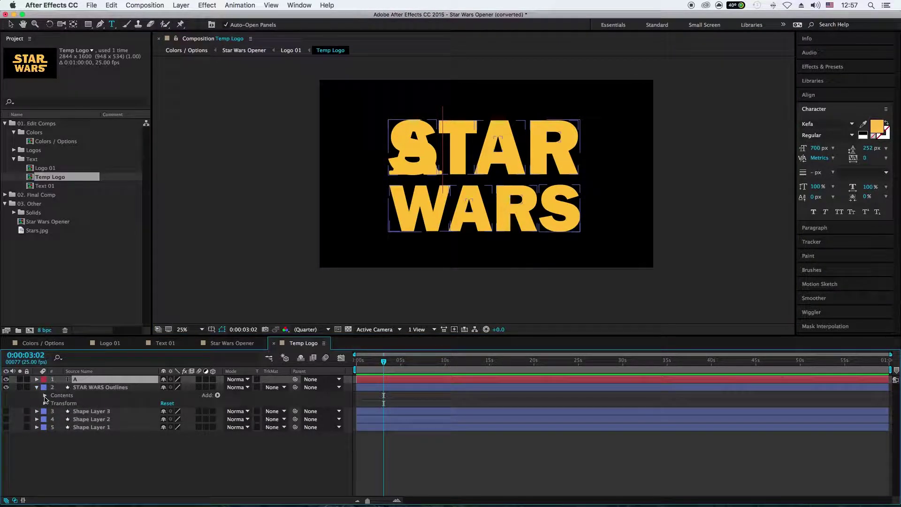
pyautogui.click(45, 396)
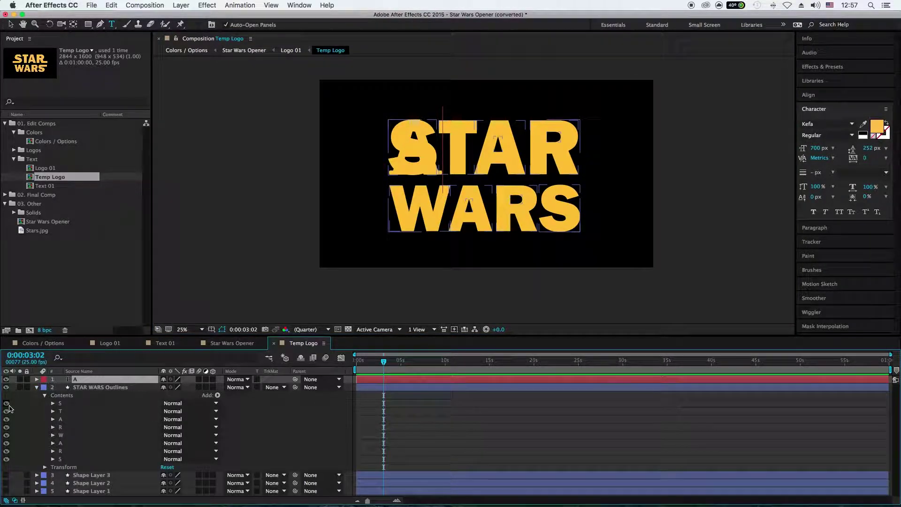
pyautogui.click(6, 404)
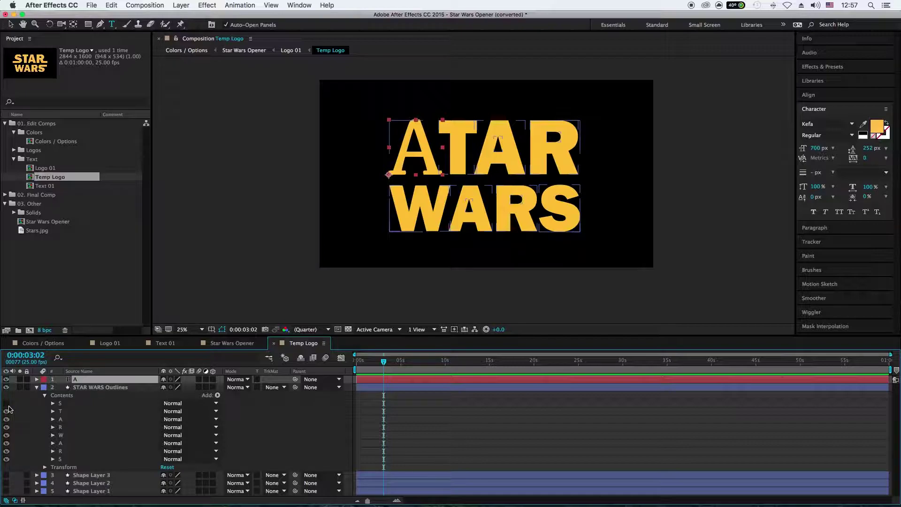
pyautogui.click(242, 344)
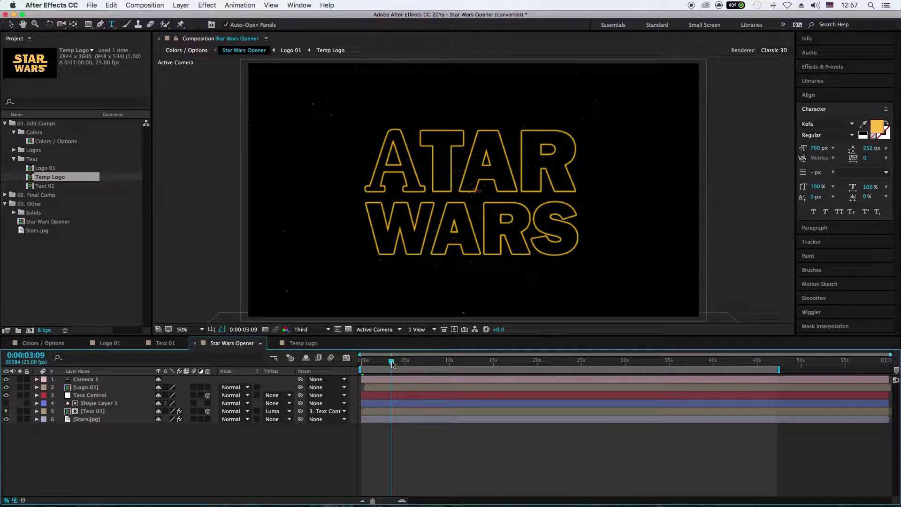
# Play the opener from frame 0 to check the ATAR WARS logo, then return to Temp Logo.
pyautogui.moveTo(391, 361); pyautogui.dragTo(363, 362)
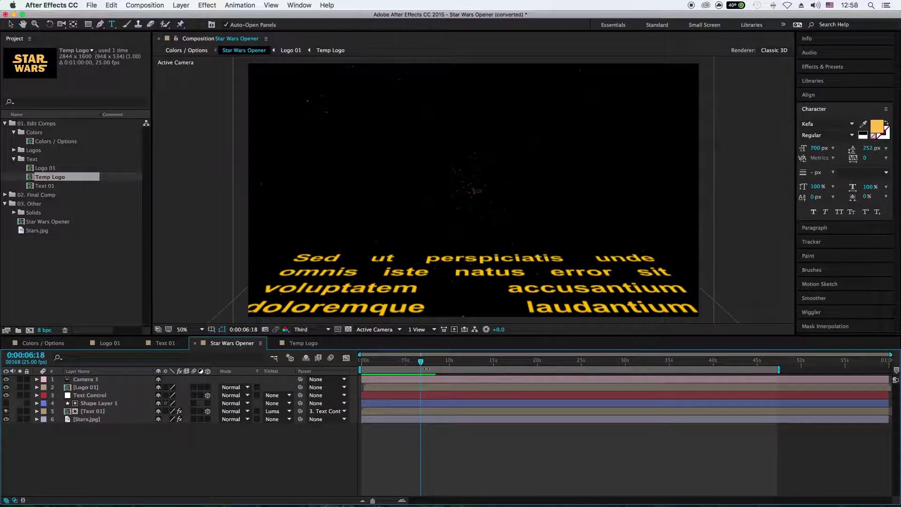
pyautogui.click(410, 366)
pyautogui.moveTo(410, 367); pyautogui.dragTo(361, 371)
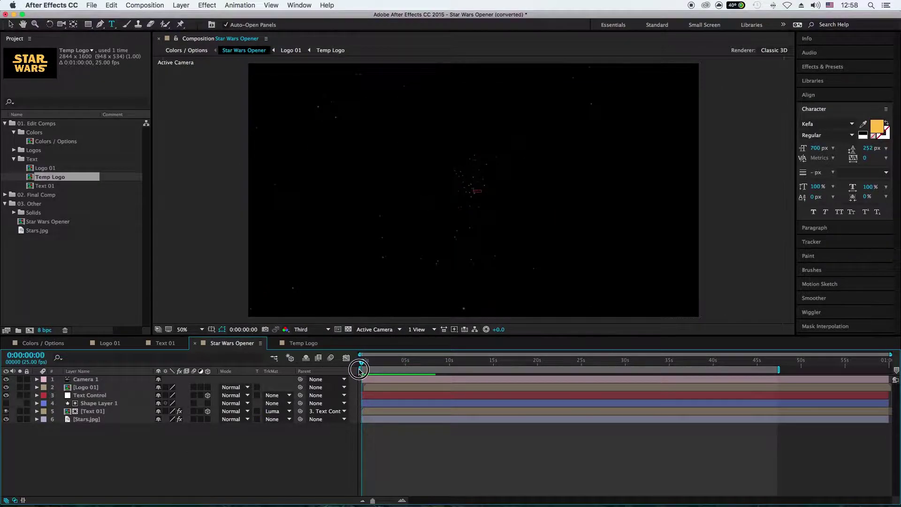
pyautogui.press('space')
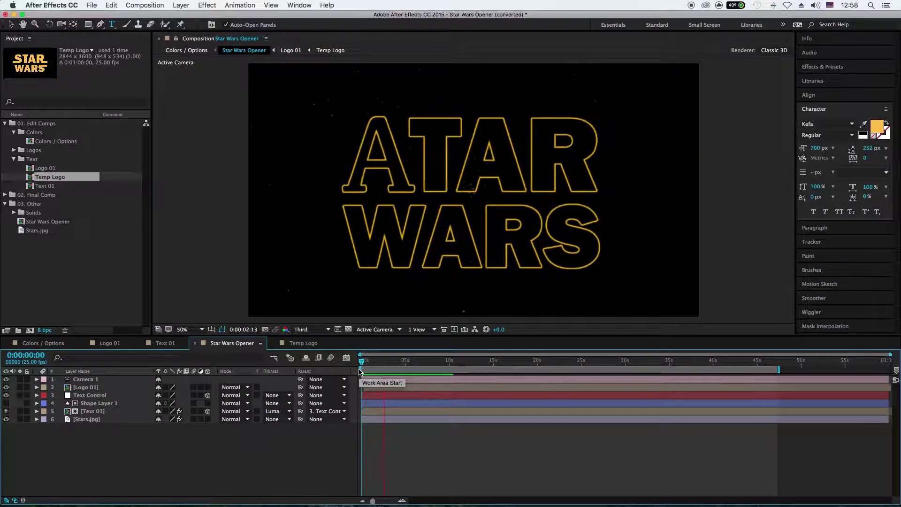
pyautogui.press('space')
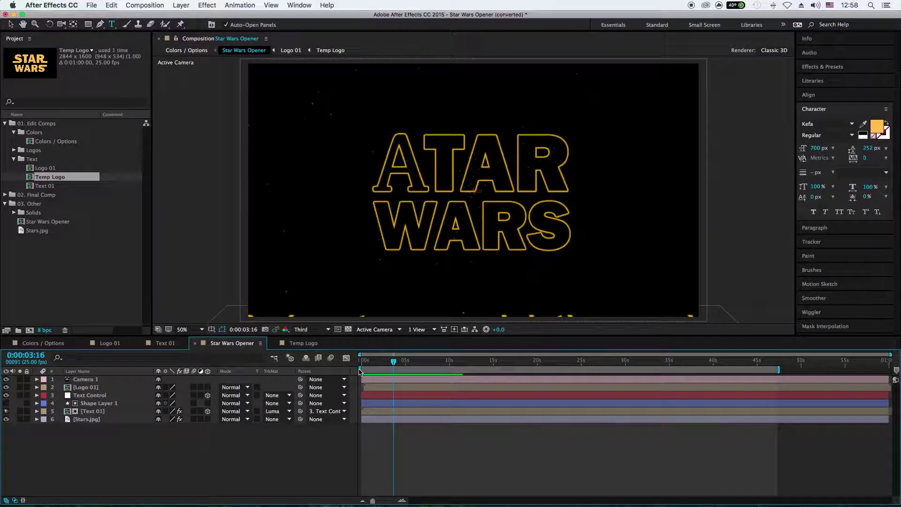
pyautogui.click(309, 346)
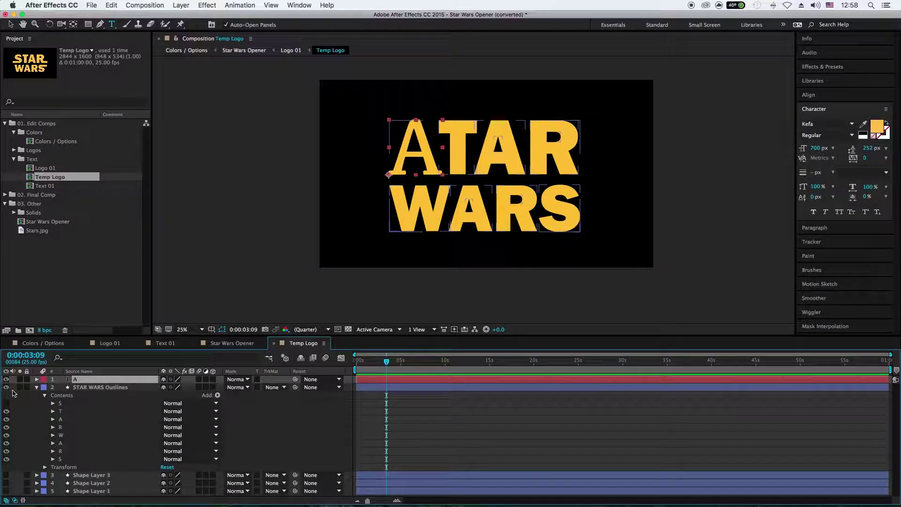
# Add a new text layer reading 'B' and move it onto the R of STAR.
pyautogui.click(36, 387)
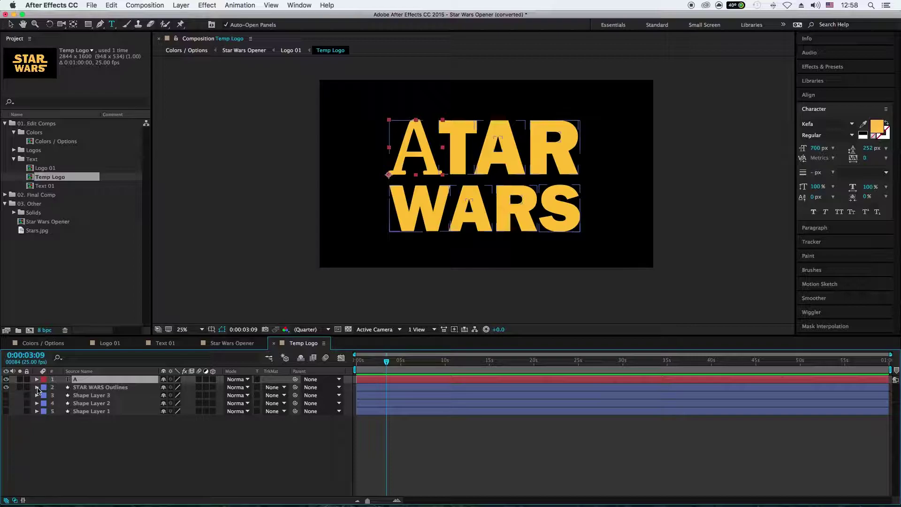
pyautogui.click(95, 447)
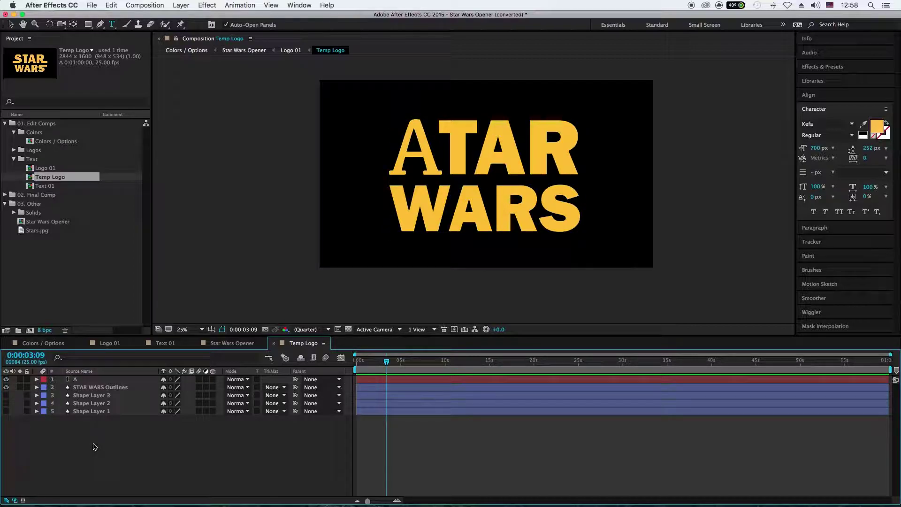
pyautogui.rightClick(95, 447)
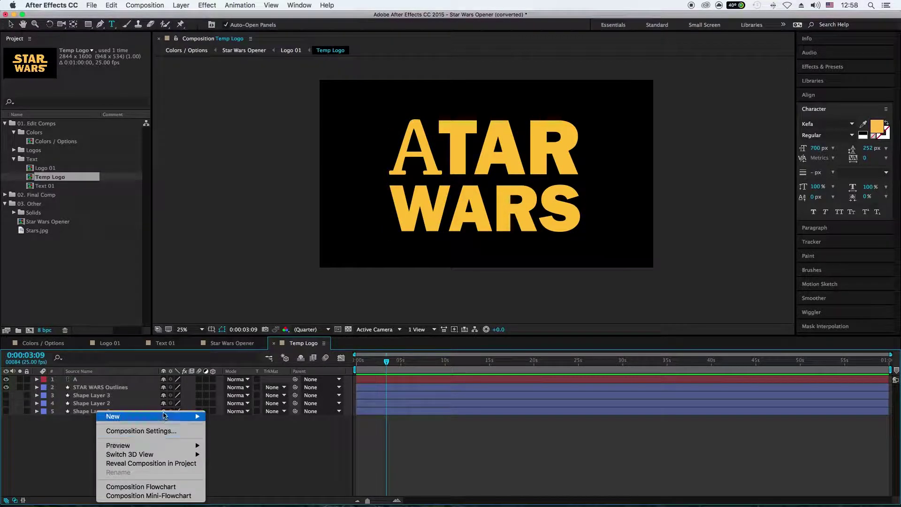
pyautogui.moveTo(188, 417)
pyautogui.click(248, 423)
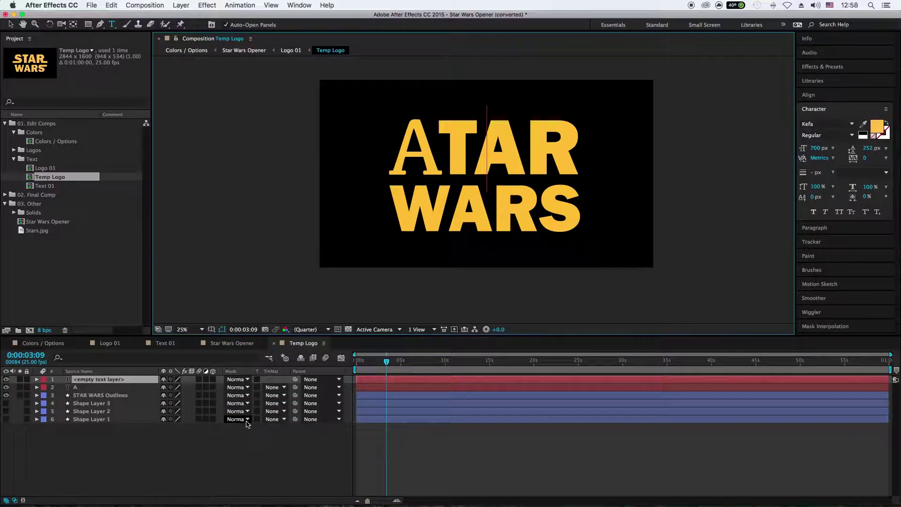
pyautogui.write('B')
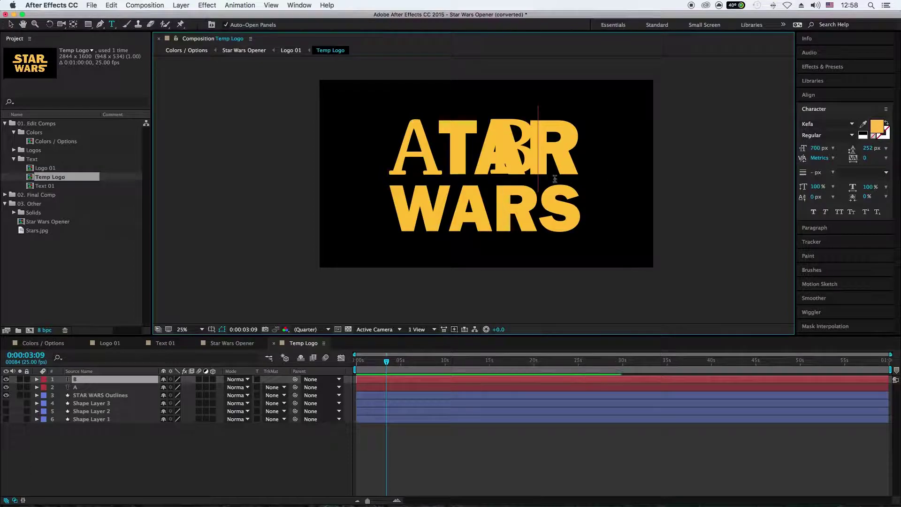
pyautogui.moveTo(514, 258); pyautogui.dragTo(553, 259)
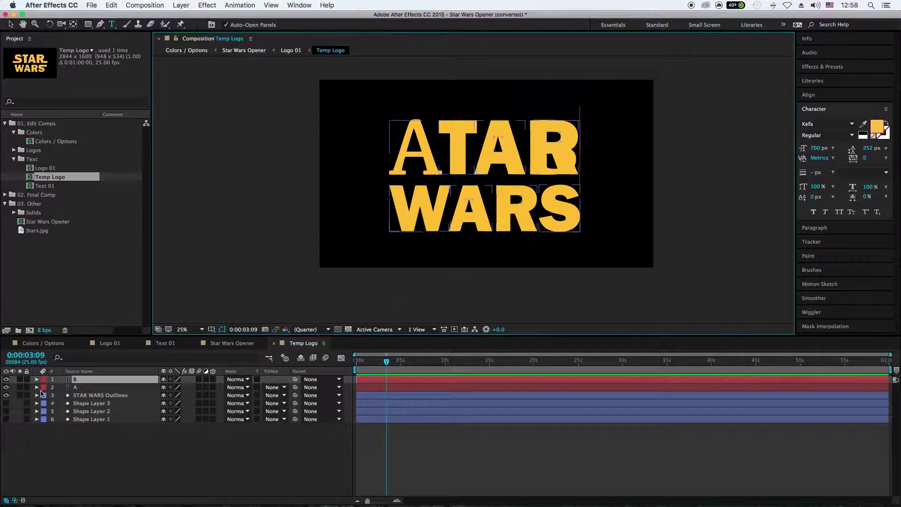
# Hide the R outline group in STAR WARS Outlines so the B replaces it.
pyautogui.click(37, 396)
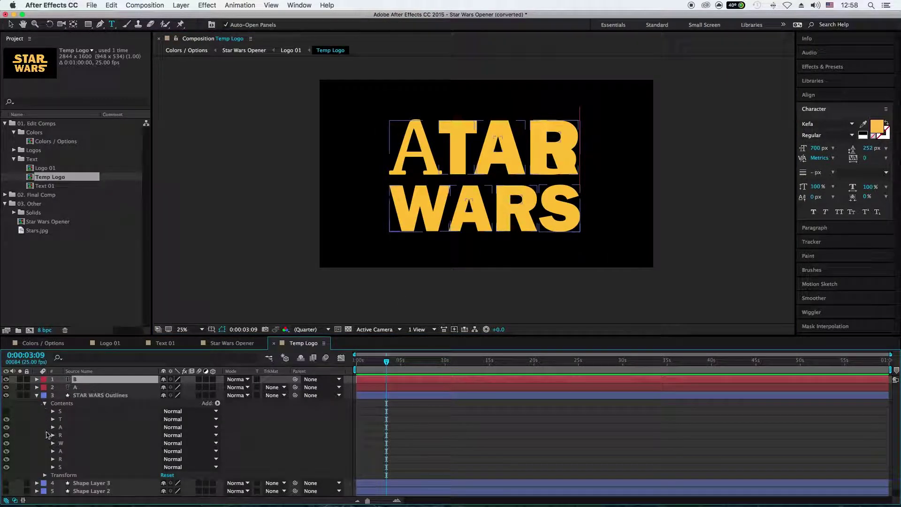
pyautogui.click(6, 435)
pyautogui.click(37, 396)
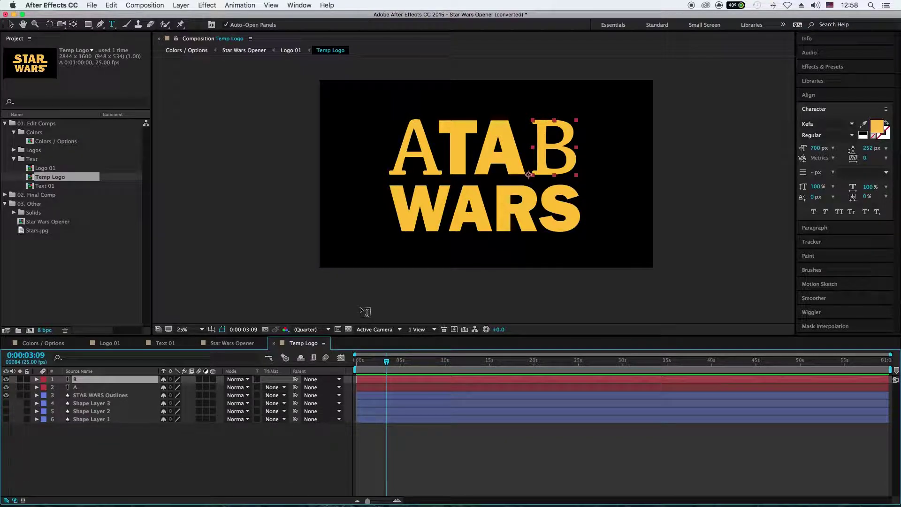
pyautogui.click(216, 344)
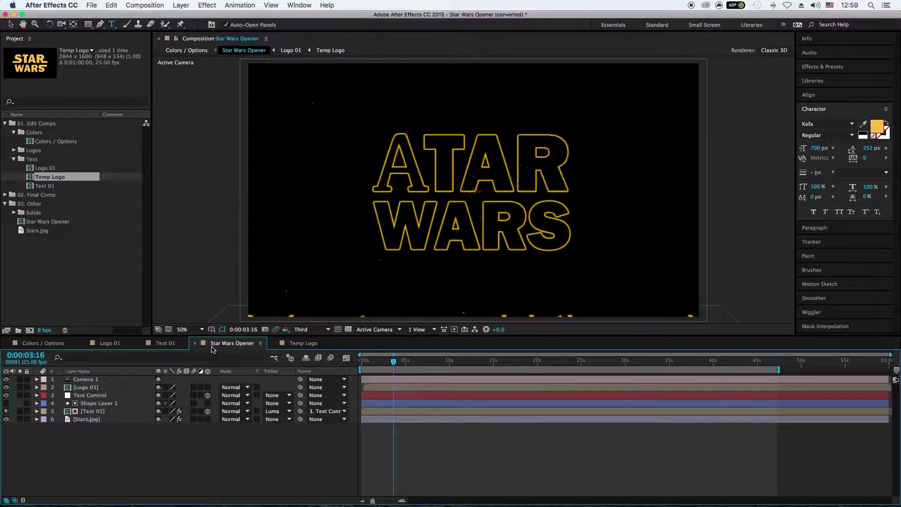
pyautogui.moveTo(395, 362); pyautogui.dragTo(358, 368)
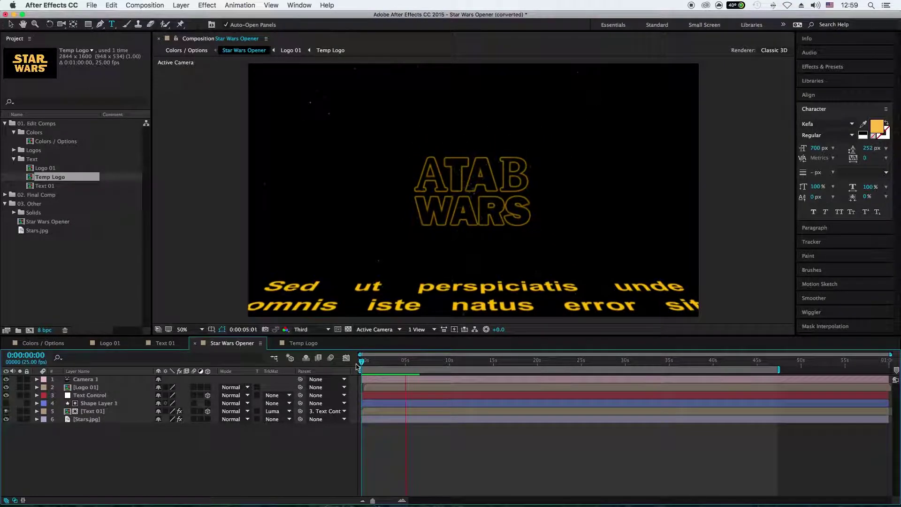
pyautogui.press('space')
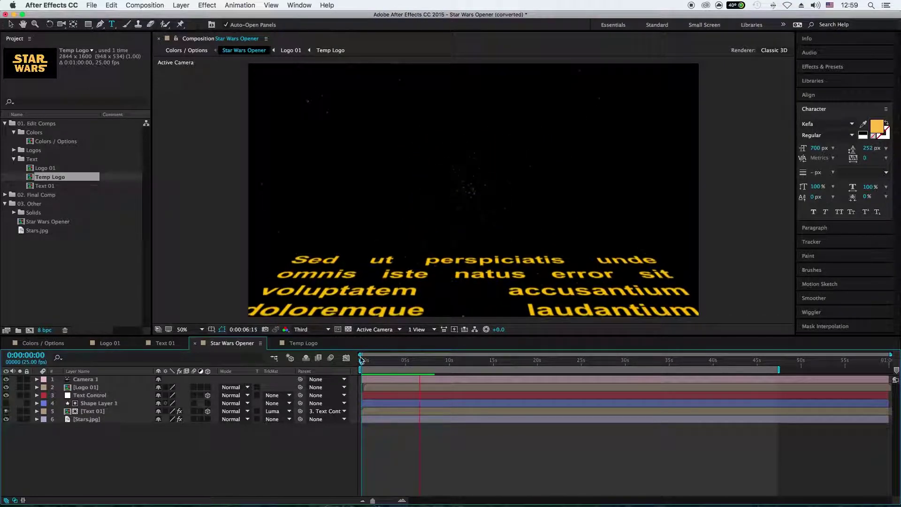
pyautogui.click(303, 343)
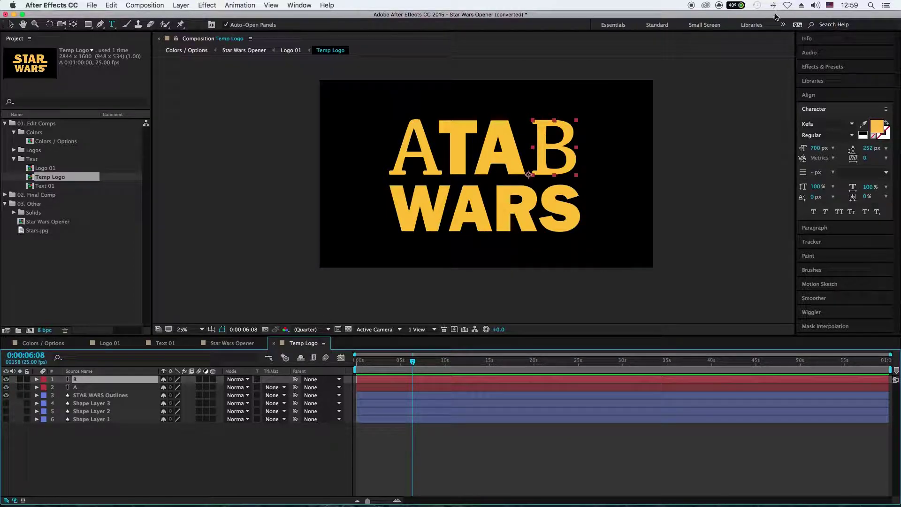
# Move After Effects aside, Get Info on Untitled-1.png, and open the Downloads folder.
pyautogui.moveTo(775, 18); pyautogui.dragTo(573, 17)
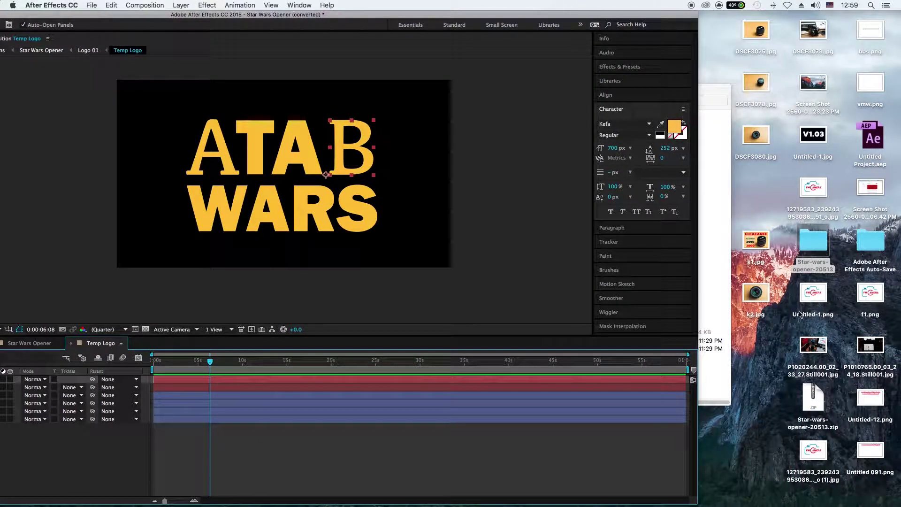
pyautogui.click(811, 299)
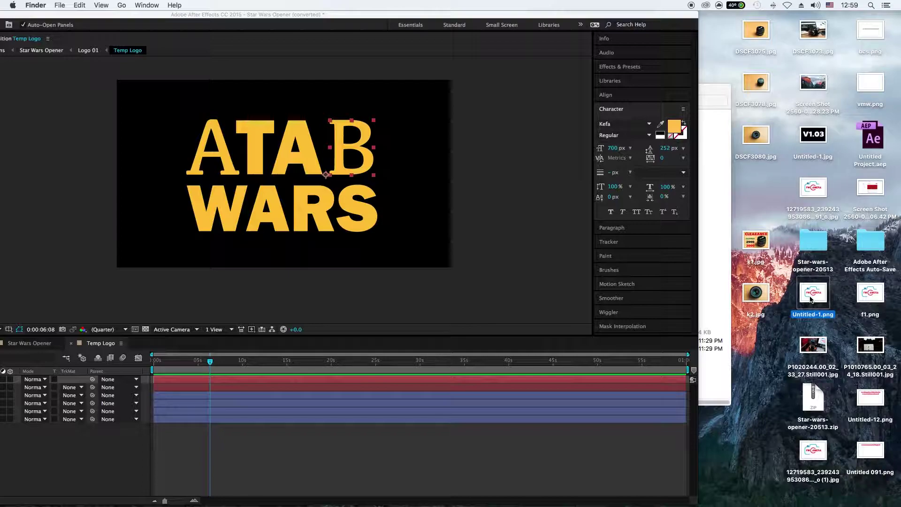
pyautogui.rightClick(811, 300)
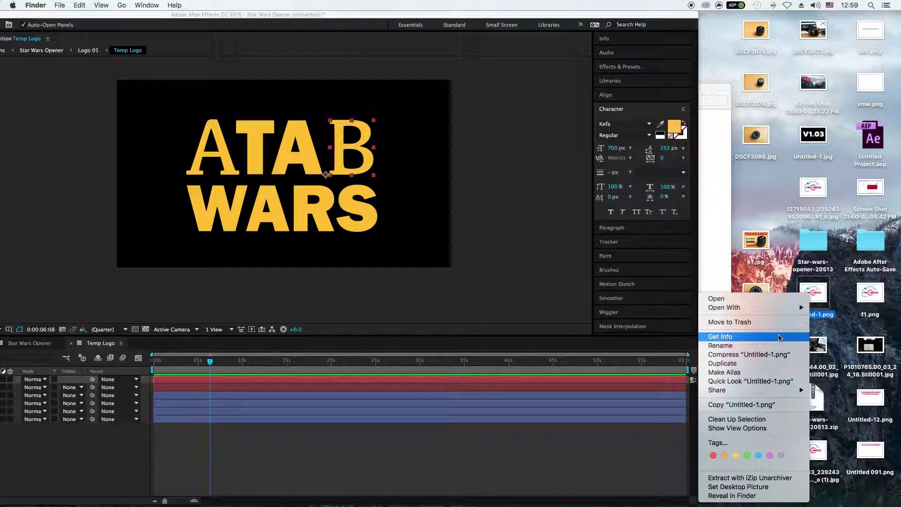
pyautogui.click(780, 337)
pyautogui.click(538, 486)
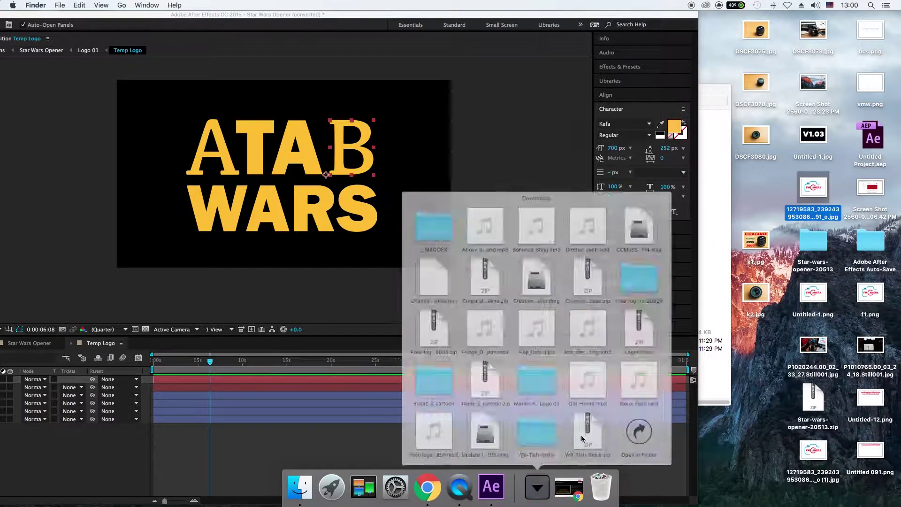
pyautogui.click(552, 272)
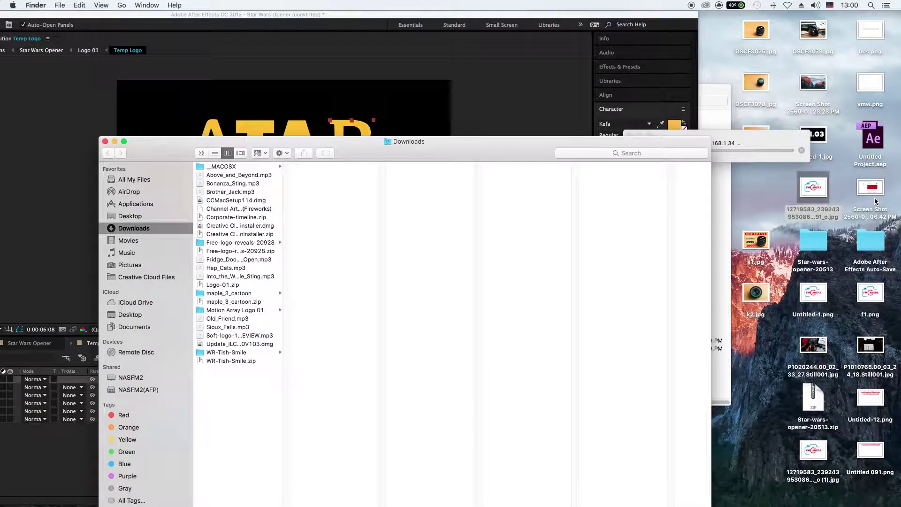
# Check Untitled-12.png is 1920 × 1080 via Get Info, then close the Finder windows.
pyautogui.click(869, 394)
pyautogui.rightClick(869, 394)
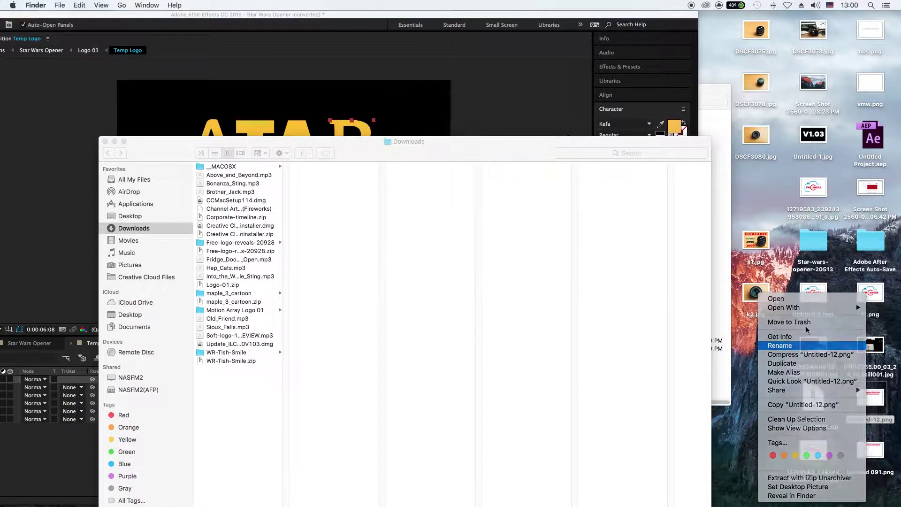
pyautogui.rightClick(869, 394)
pyautogui.click(794, 337)
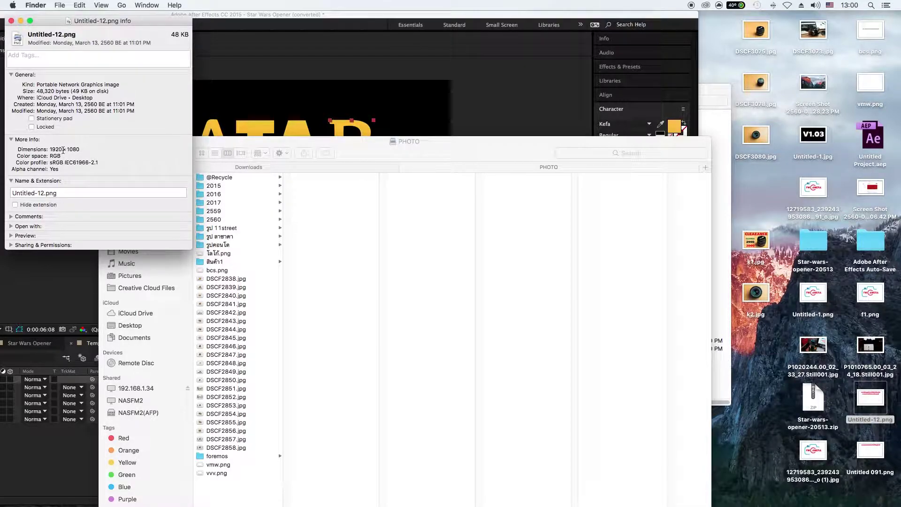
pyautogui.click(11, 20)
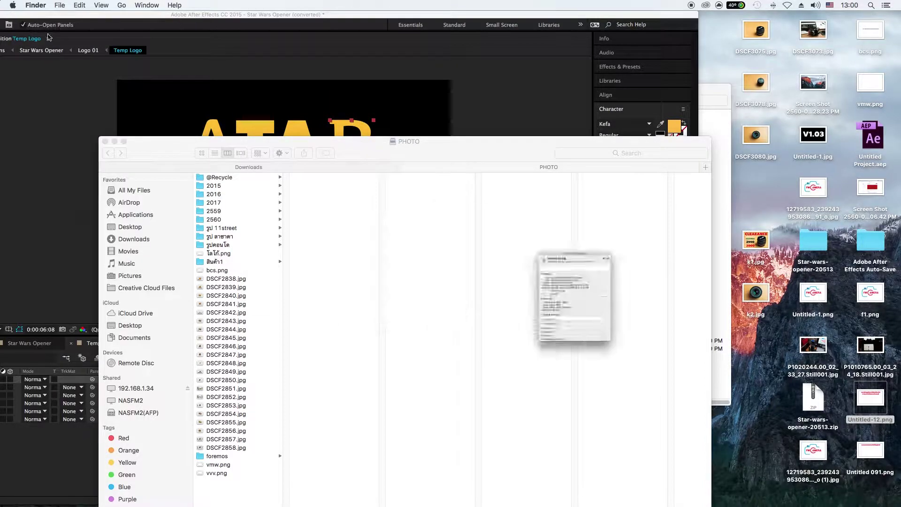
pyautogui.click(105, 141)
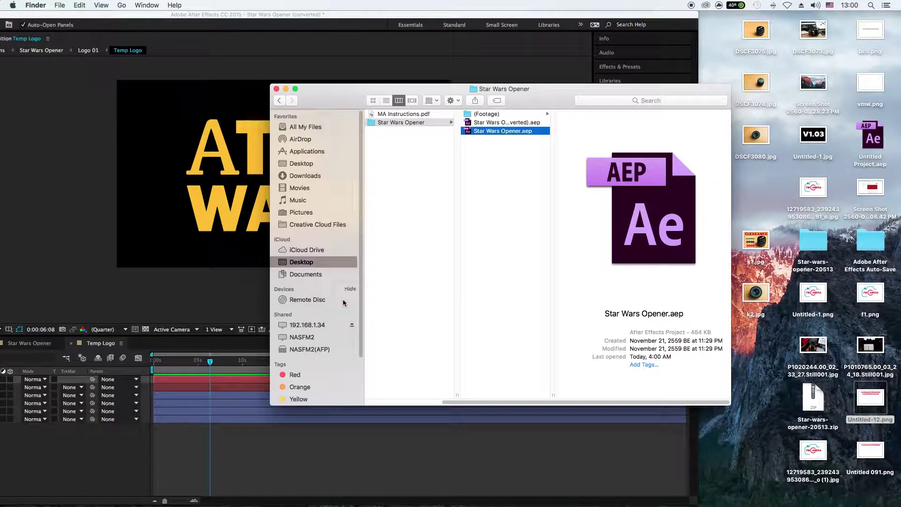
pyautogui.click(276, 88)
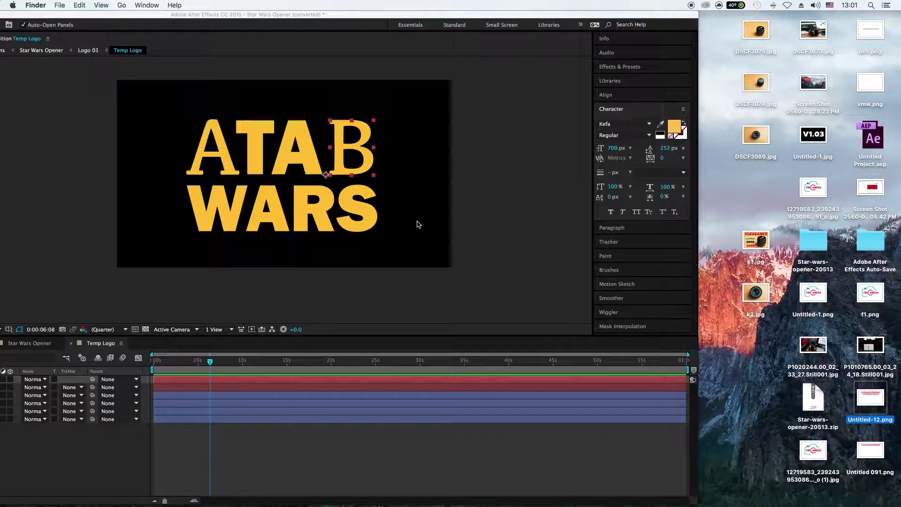
# Launch Photoshop CC 2017 from Launchpad.
pyautogui.press('F4')
pyautogui.moveTo(486, 254); pyautogui.dragTo(292, 254)
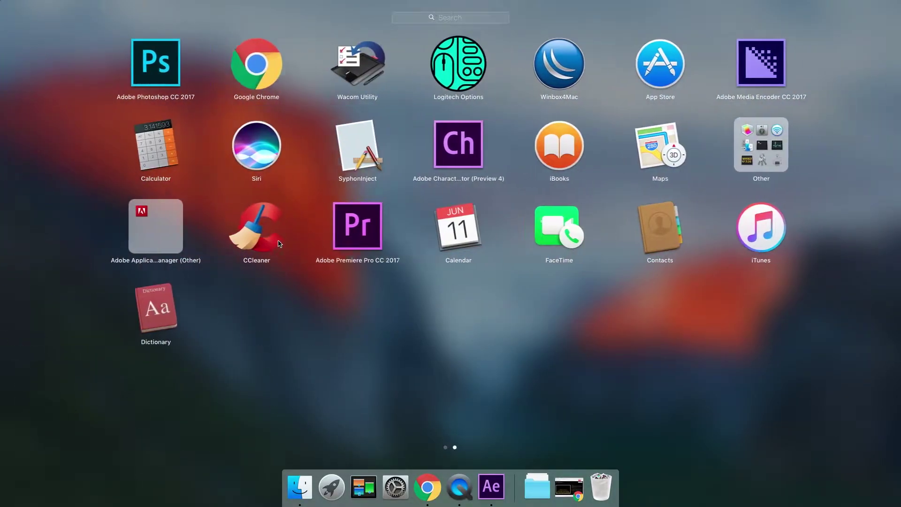
pyautogui.click(161, 71)
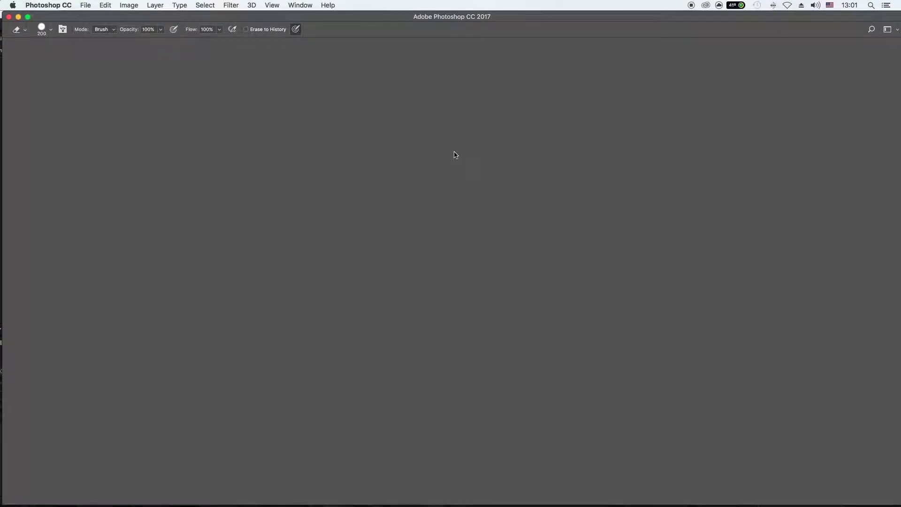
# Create a new 1920 × 1080 document from File > New.
pyautogui.click(85, 5)
pyautogui.click(100, 16)
pyautogui.write('1920')
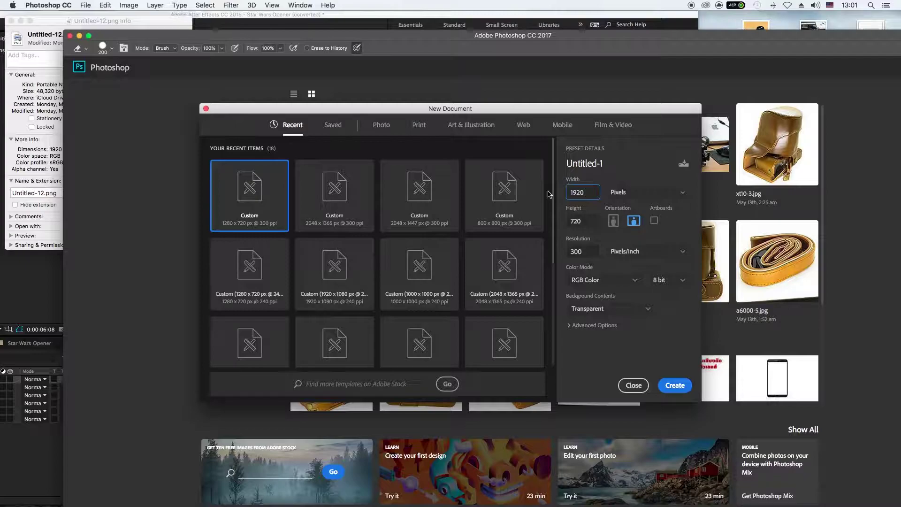
pyautogui.press('Tab')
pyautogui.write('1')
pyautogui.click(681, 386)
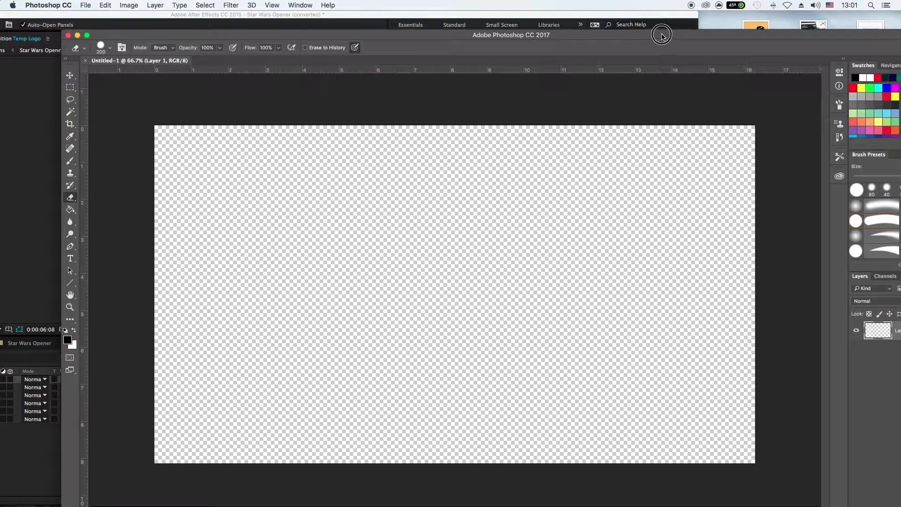
# Place the FM Camera logo JPG from the desktop and scale it up to fill the canvas.
pyautogui.moveTo(664, 34); pyautogui.dragTo(517, 15)
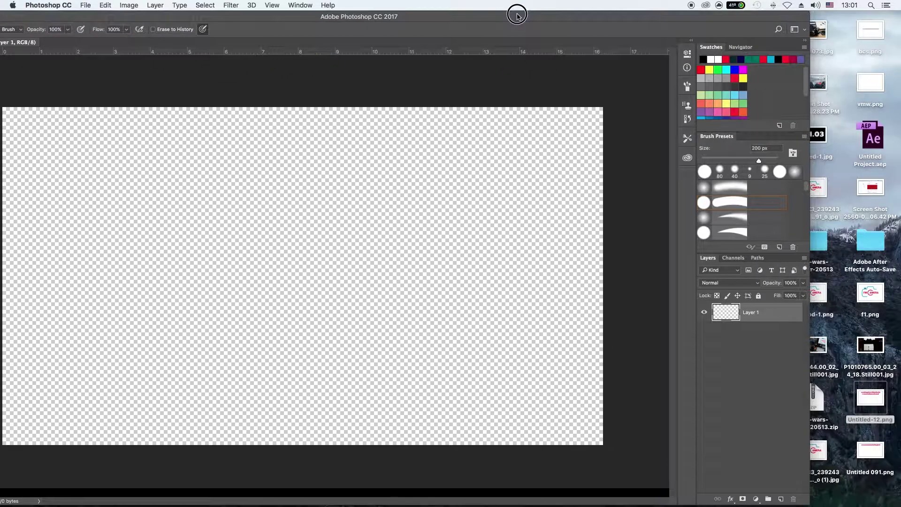
pyautogui.moveTo(671, 18); pyautogui.dragTo(642, 18)
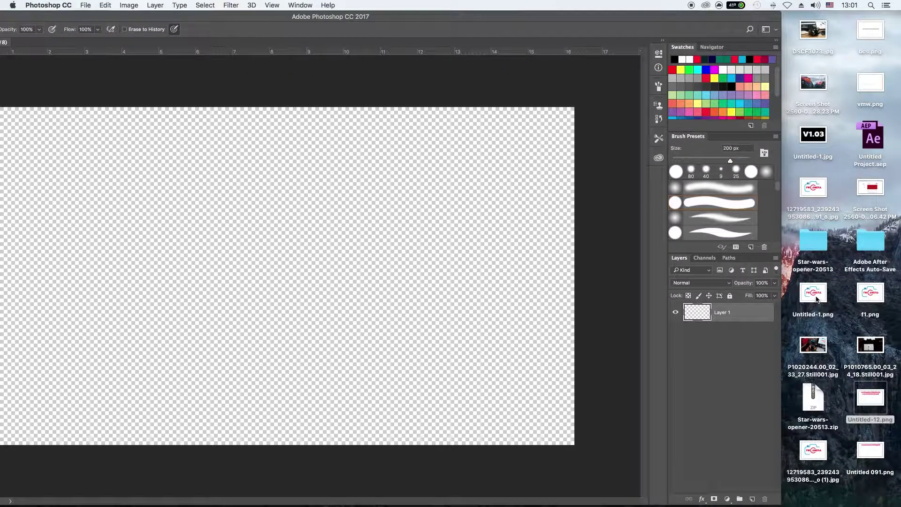
pyautogui.moveTo(875, 298); pyautogui.dragTo(446, 294)
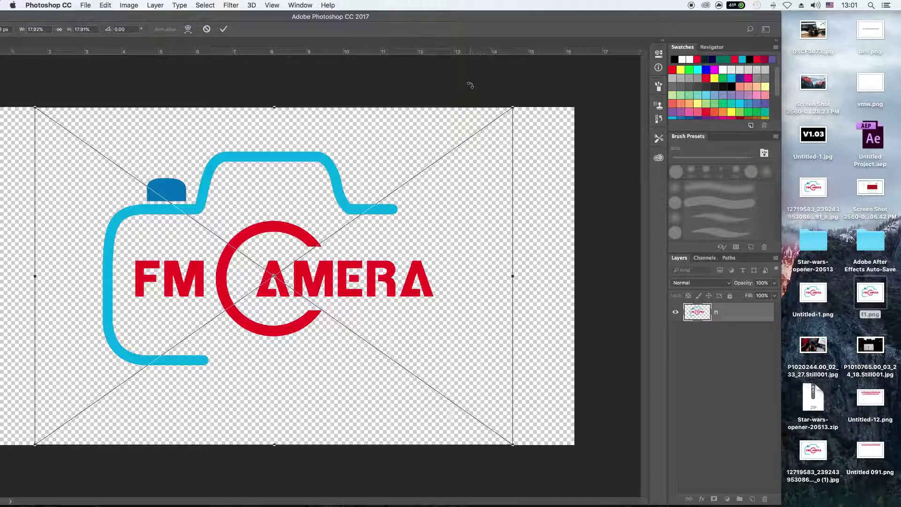
pyautogui.click(206, 29)
pyautogui.moveTo(813, 450); pyautogui.dragTo(506, 212)
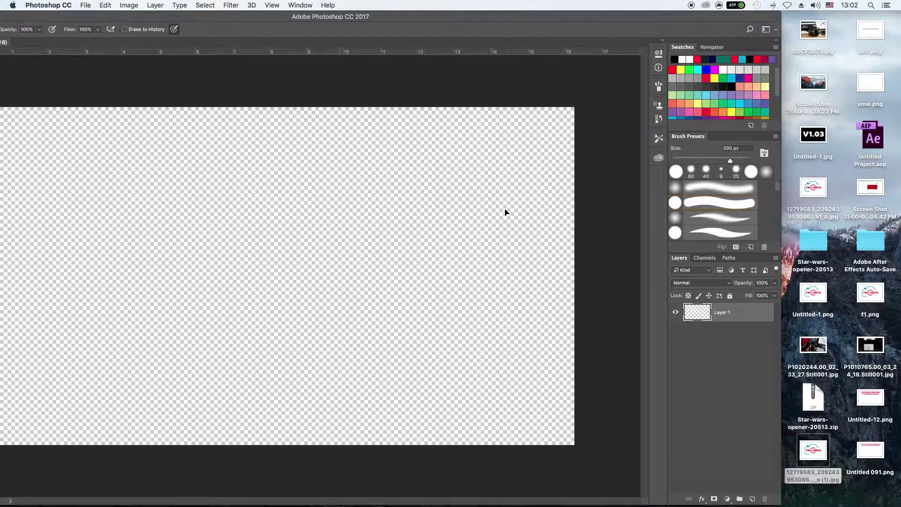
pyautogui.moveTo(525, 16); pyautogui.dragTo(630, 13)
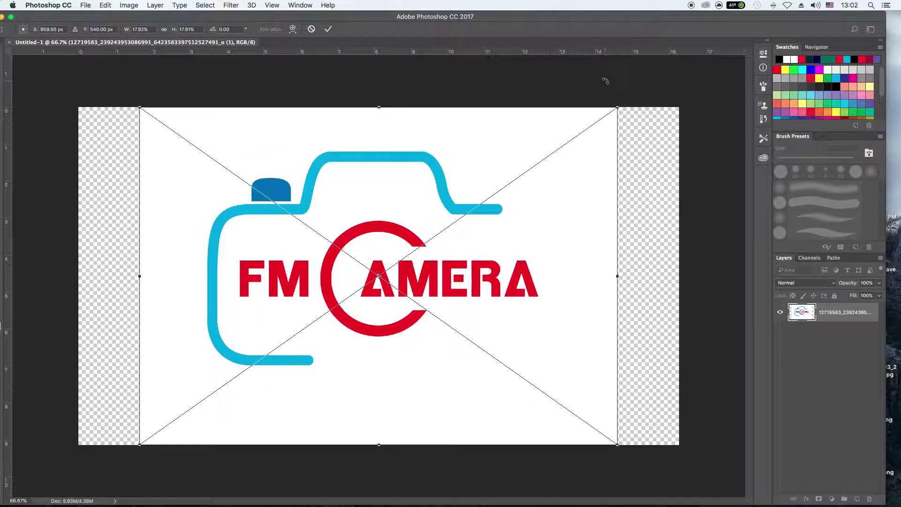
pyautogui.moveTo(573, 17); pyautogui.dragTo(612, 17)
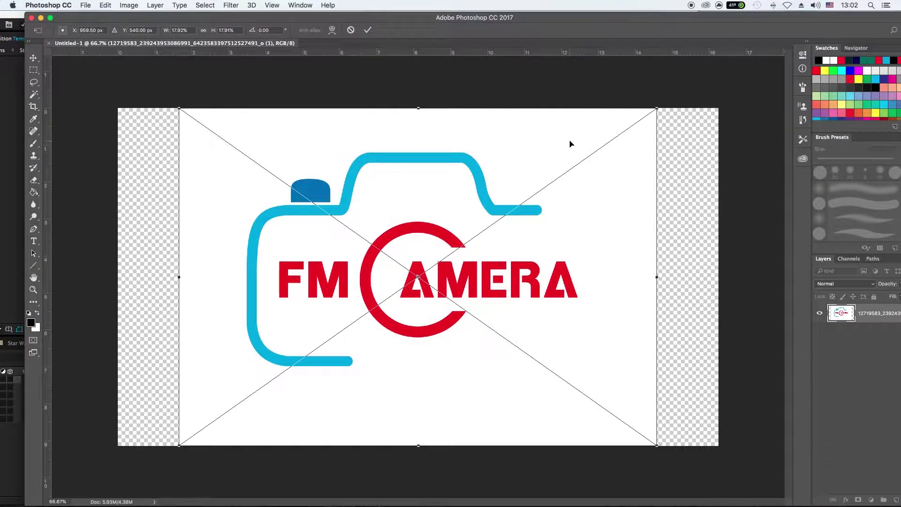
pyautogui.moveTo(657, 108); pyautogui.dragTo(717, 66)
pyautogui.click(368, 30)
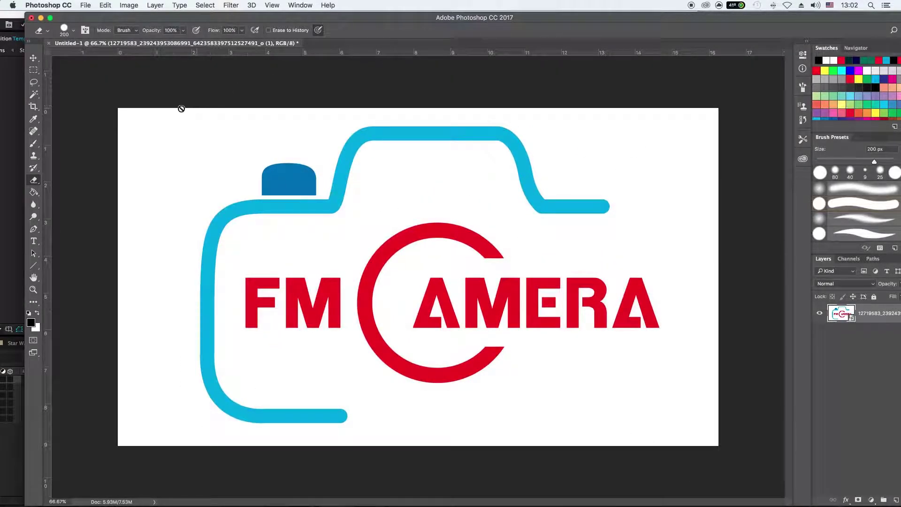
# Try selecting the logo's white background with the Magic Wand, then clear the selection.
pyautogui.click(34, 94)
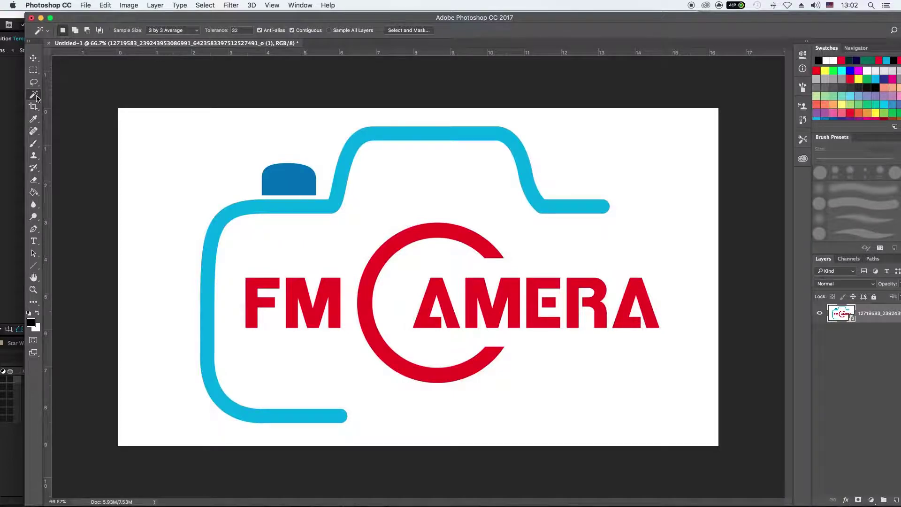
pyautogui.rightClick(37, 97)
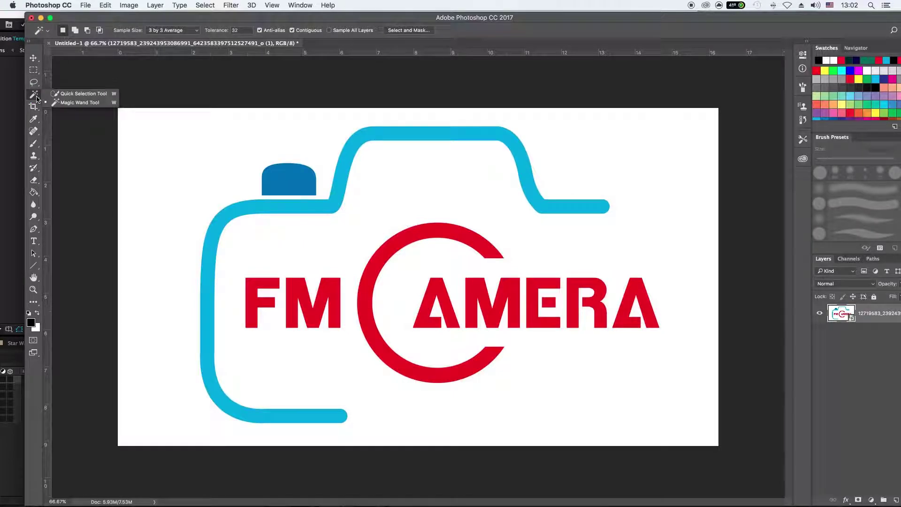
pyautogui.click(75, 103)
pyautogui.click(203, 142)
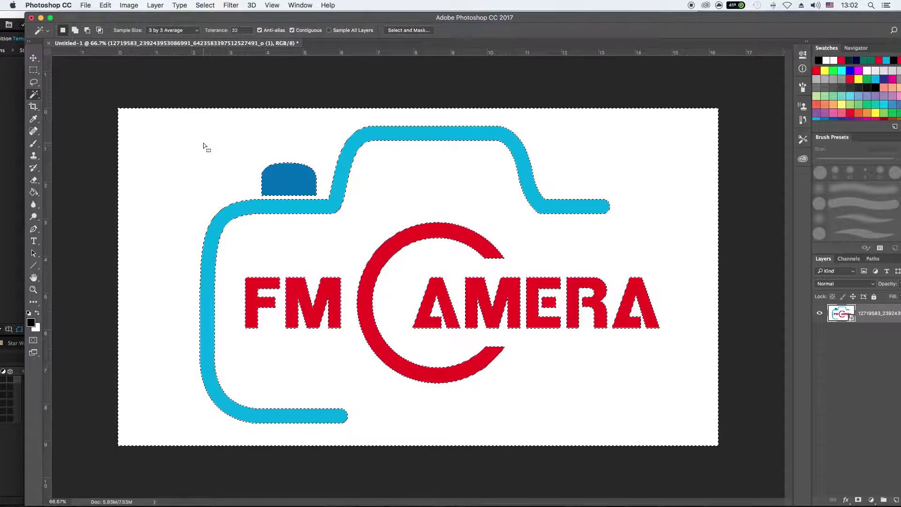
pyautogui.press('super+d')
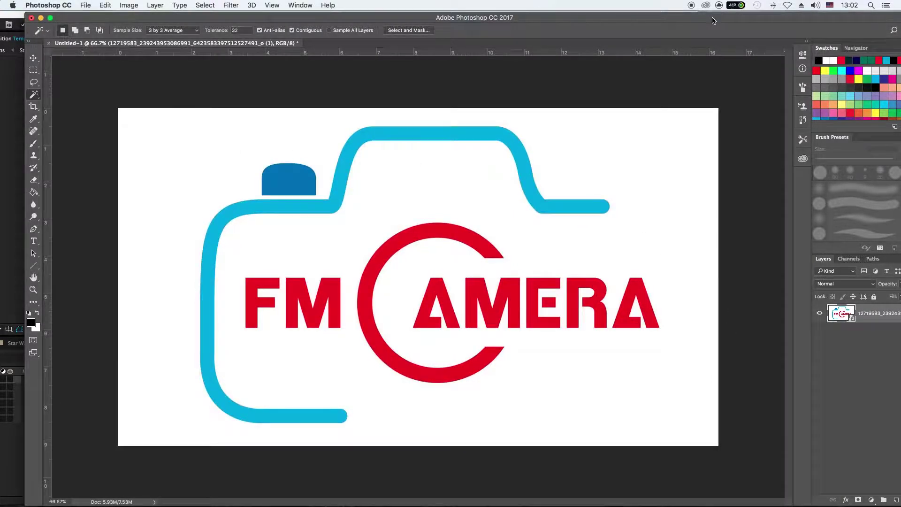
# Duplicate the FM Camera logo layer.
pyautogui.moveTo(712, 21); pyautogui.dragTo(680, 20)
pyautogui.click(791, 328)
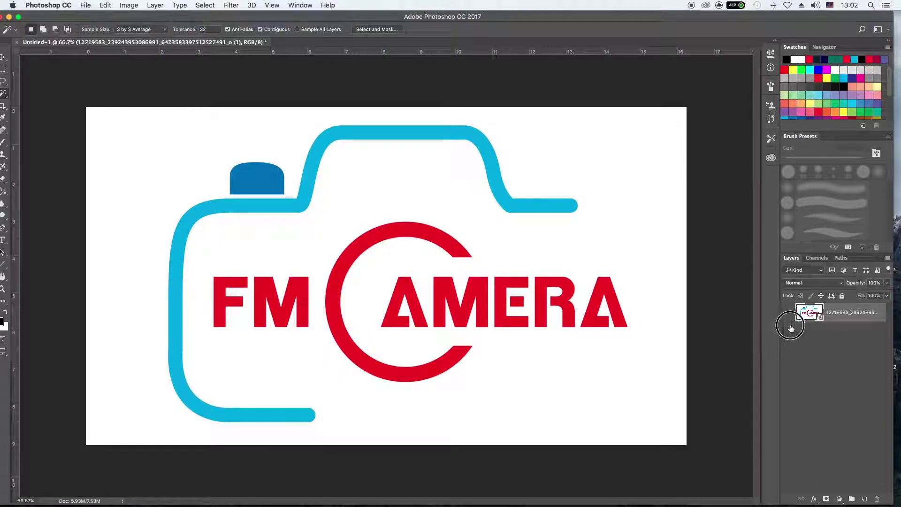
pyautogui.moveTo(810, 312); pyautogui.dragTo(865, 501)
pyautogui.moveTo(808, 316); pyautogui.dragTo(864, 499)
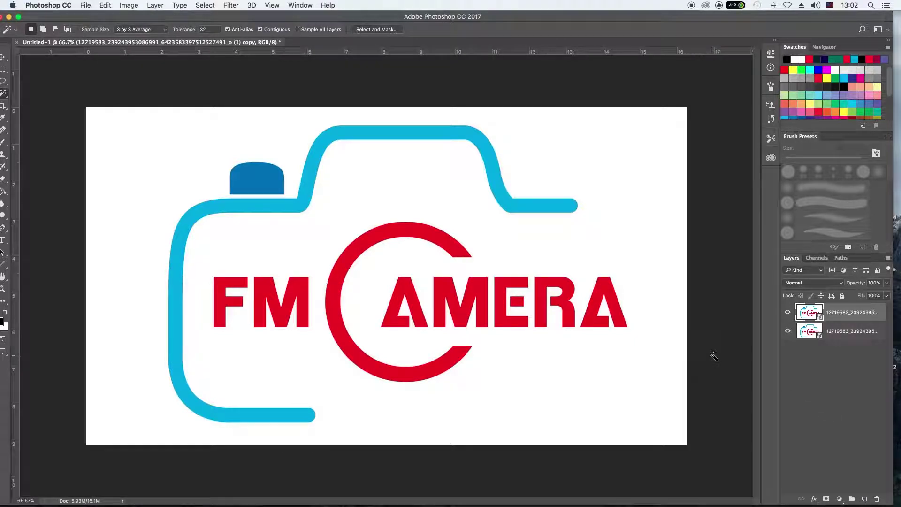
# Rasterize the copy, hide the original layer, and erase the white background with the Eraser.
pyautogui.click(189, 158)
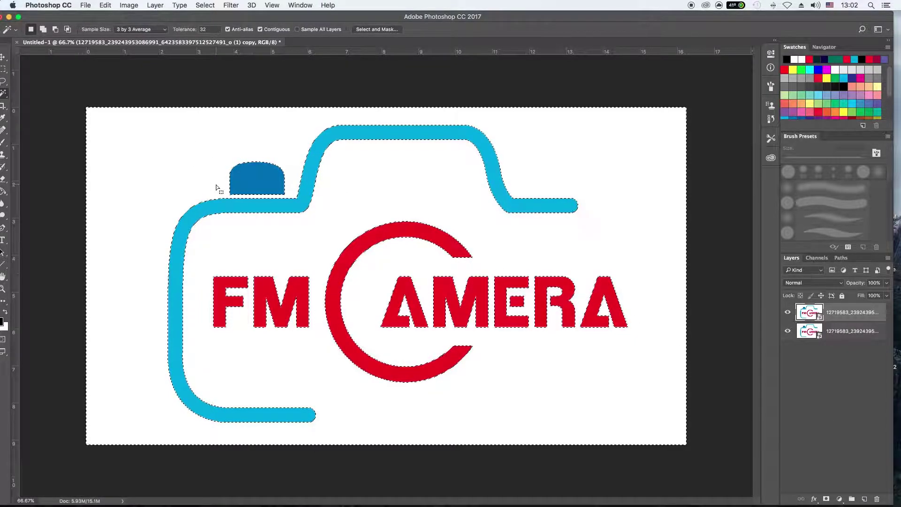
pyautogui.press('e')
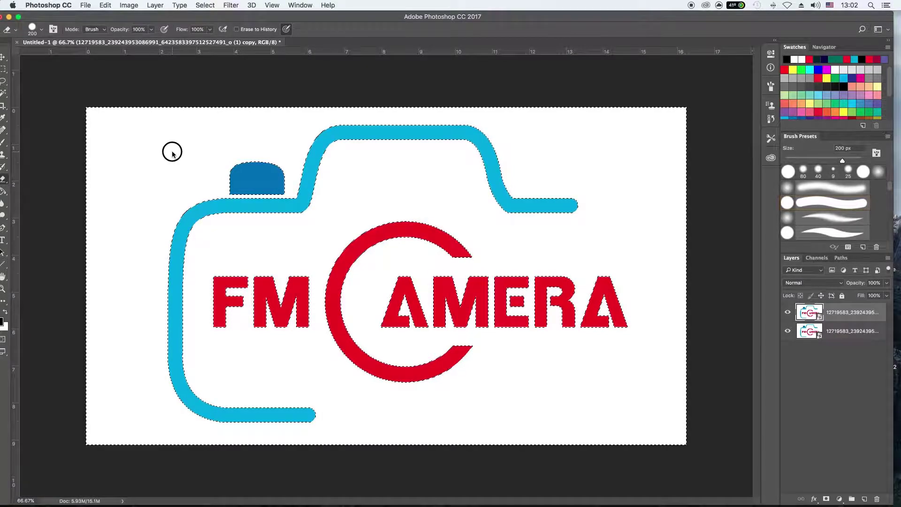
pyautogui.click(171, 151)
pyautogui.click(520, 173)
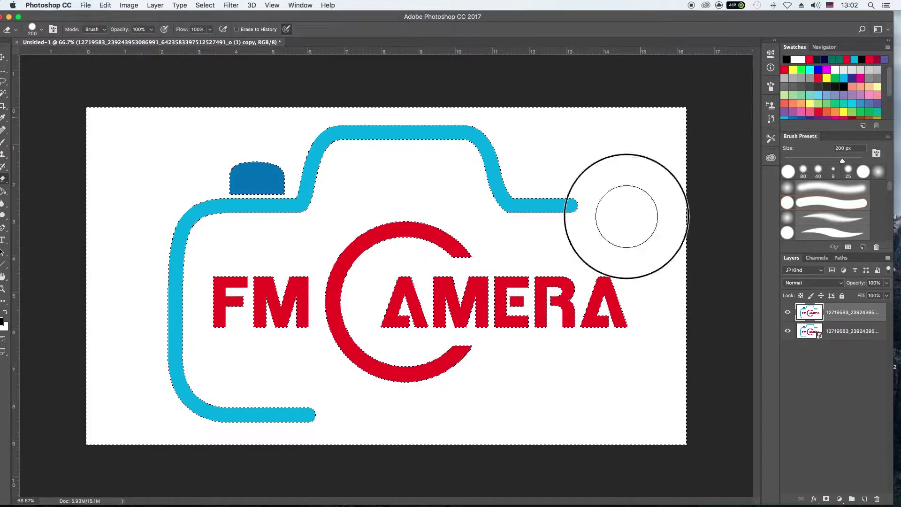
pyautogui.click(787, 331)
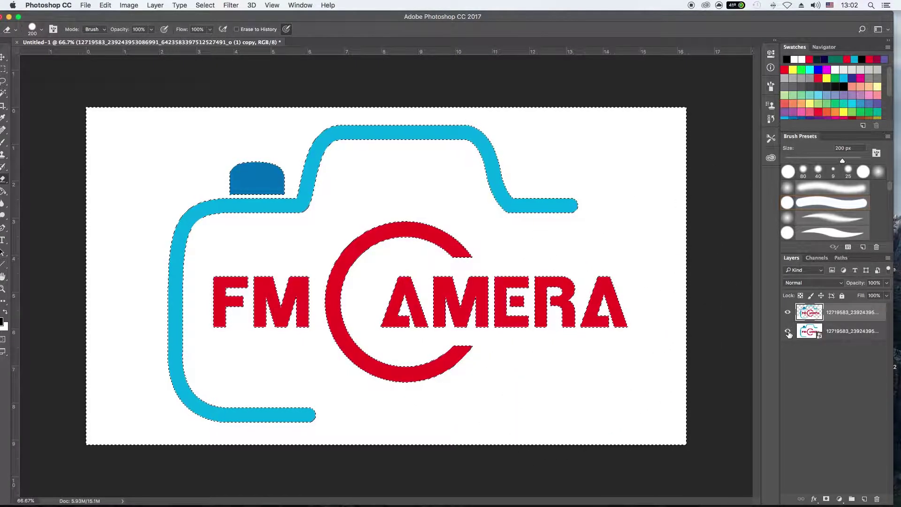
pyautogui.moveTo(731, 313)
pyautogui.mouseDown()
pyautogui.moveTo(697, 317)
pyautogui.moveTo(325, 487)
pyautogui.moveTo(85, 426)
pyautogui.moveTo(76, 166)
pyautogui.mouseUp()
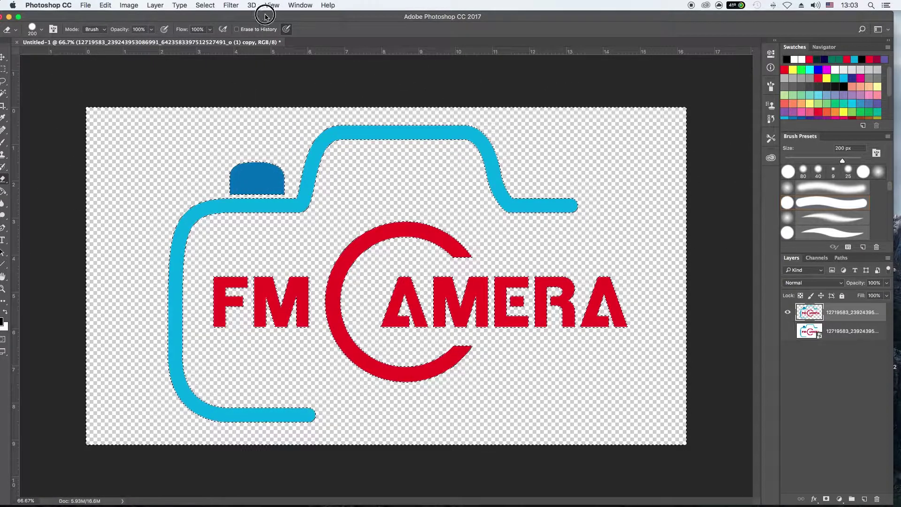
# Save As PNG named 123.png, then close the document choosing Don't Save.
pyautogui.click(86, 5)
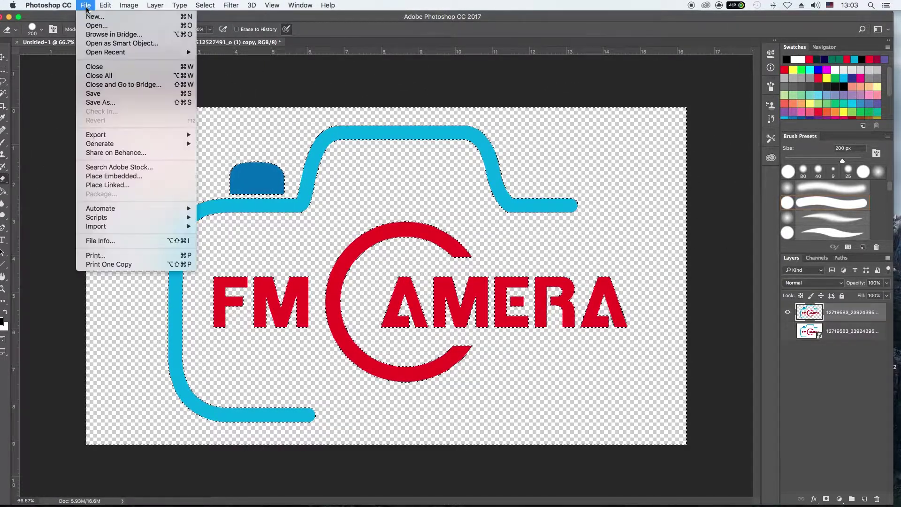
pyautogui.click(101, 102)
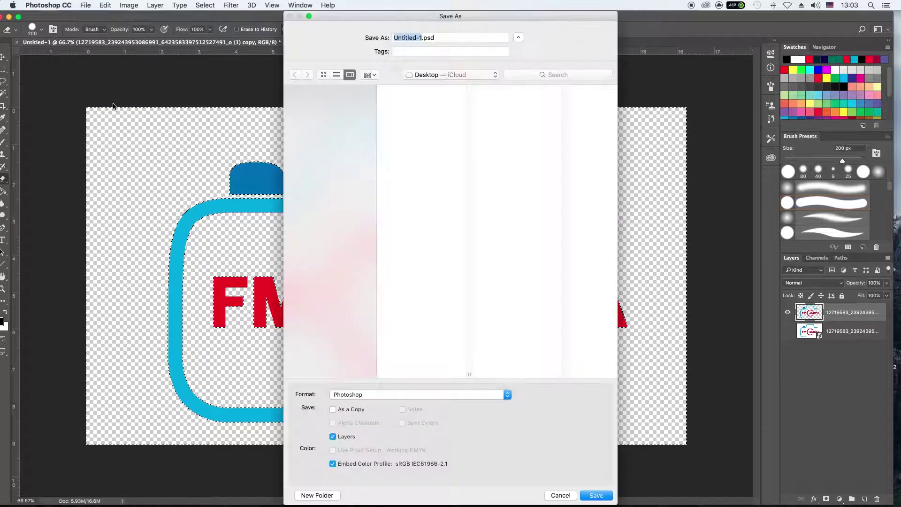
pyautogui.click(420, 394)
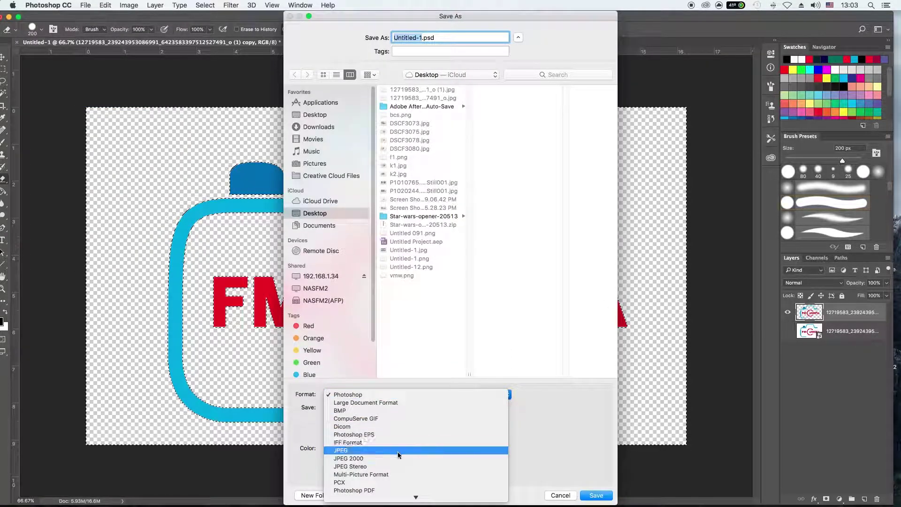
pyautogui.click(356, 459)
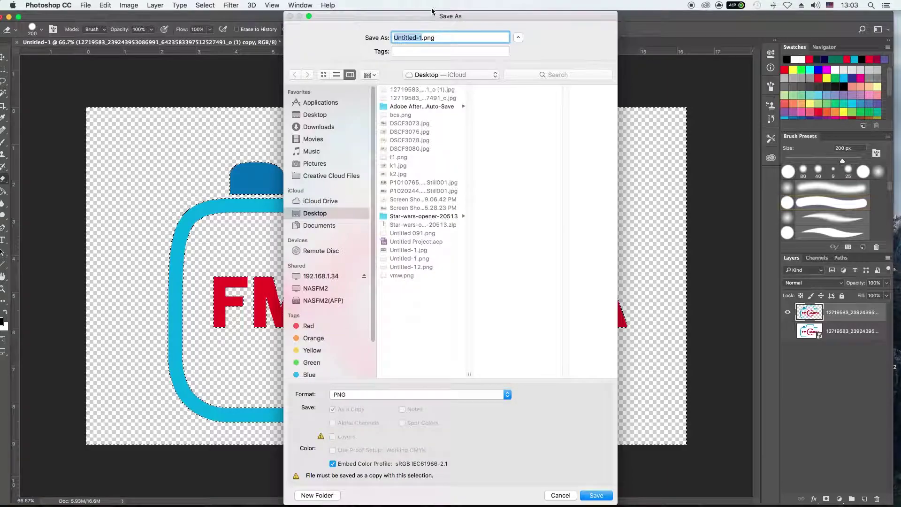
pyautogui.click(424, 38)
pyautogui.moveTo(418, 38); pyautogui.dragTo(379, 38)
pyautogui.write('123')
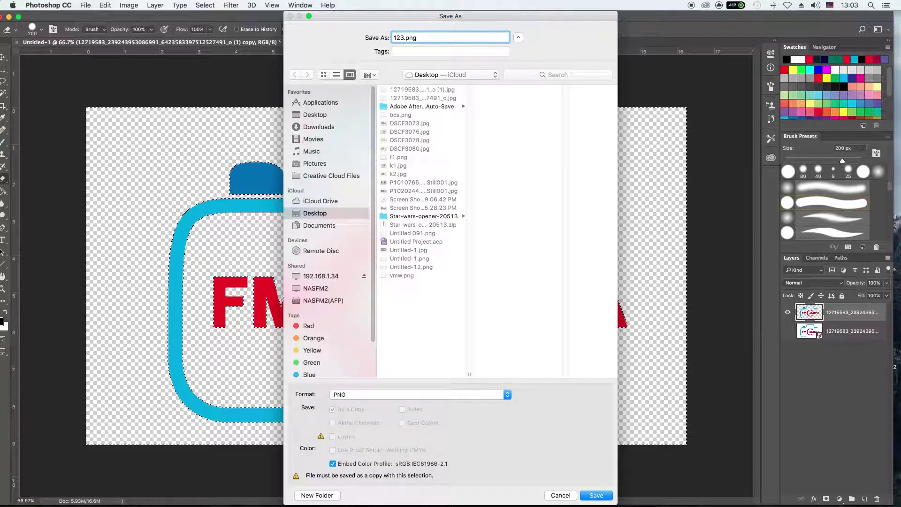
pyautogui.press('Return')
pyautogui.press('Return')
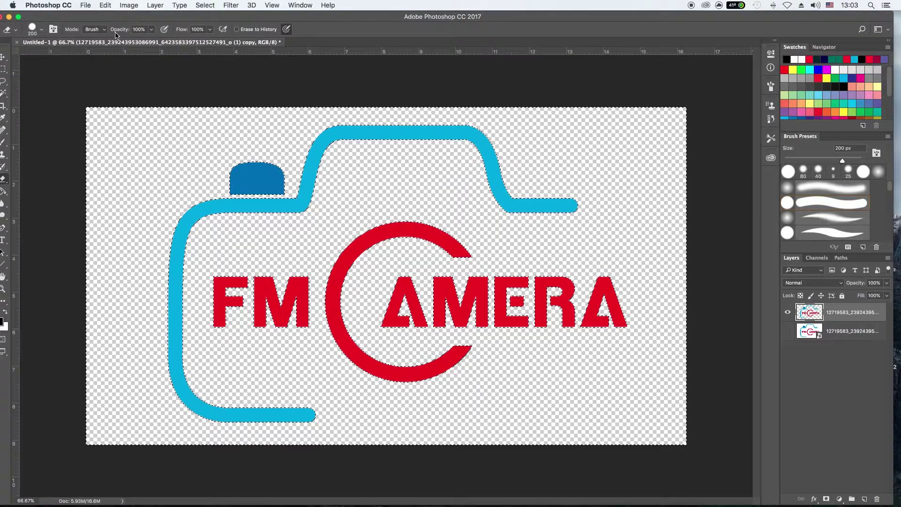
pyautogui.click(3, 17)
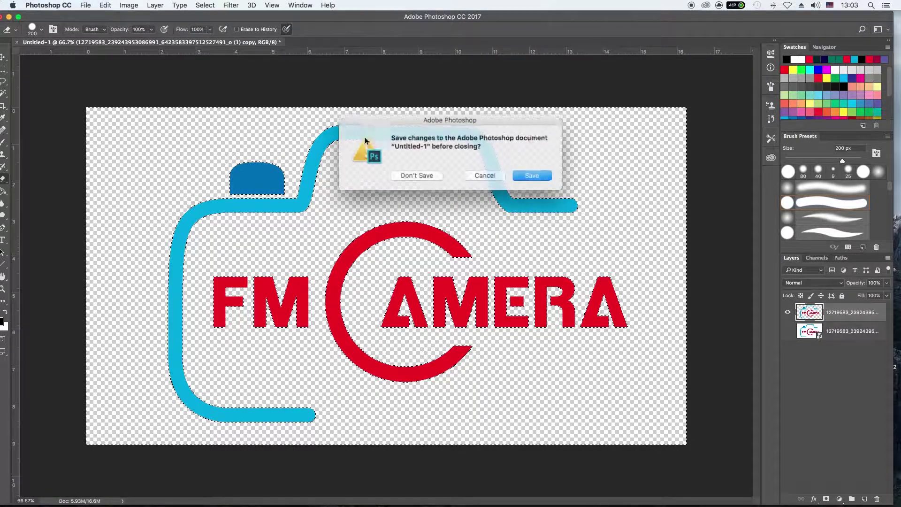
pyautogui.click(429, 176)
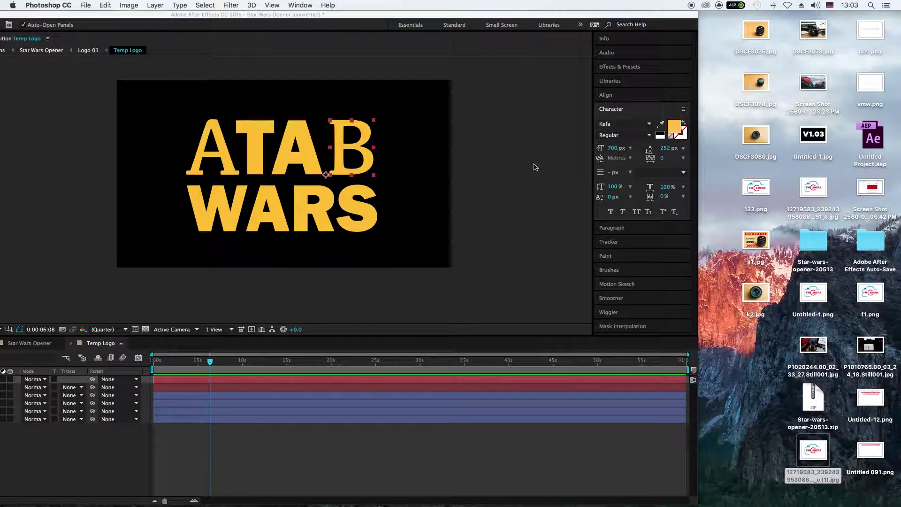
# Drag 123.png from the desktop into the After Effects Project panel and maximize the window.
pyautogui.click(755, 192)
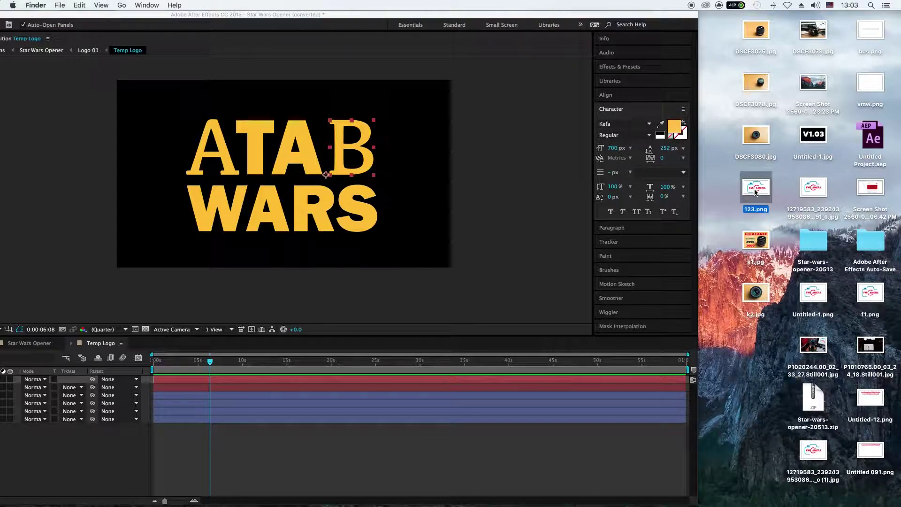
pyautogui.moveTo(406, 16)
pyautogui.mouseDown()
pyautogui.moveTo(738, 193)
pyautogui.moveTo(201, 421)
pyautogui.mouseUp()
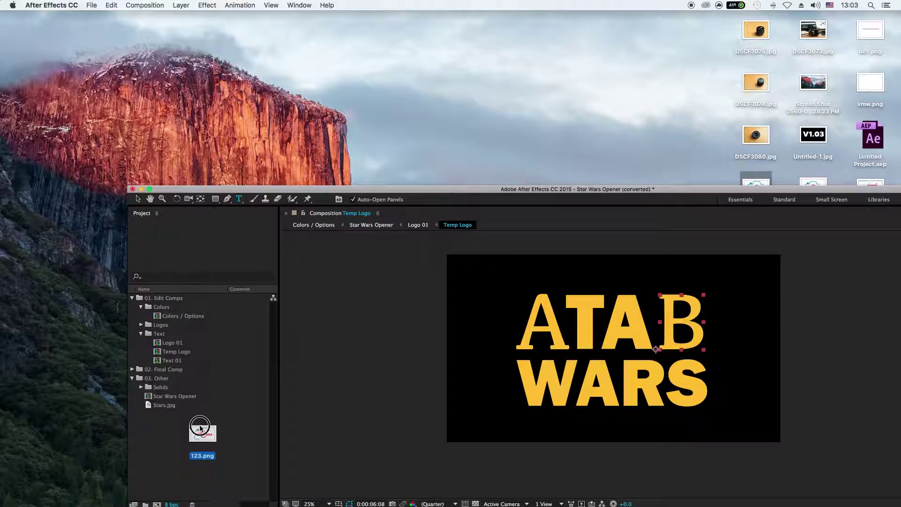
pyautogui.doubleClick(568, 192)
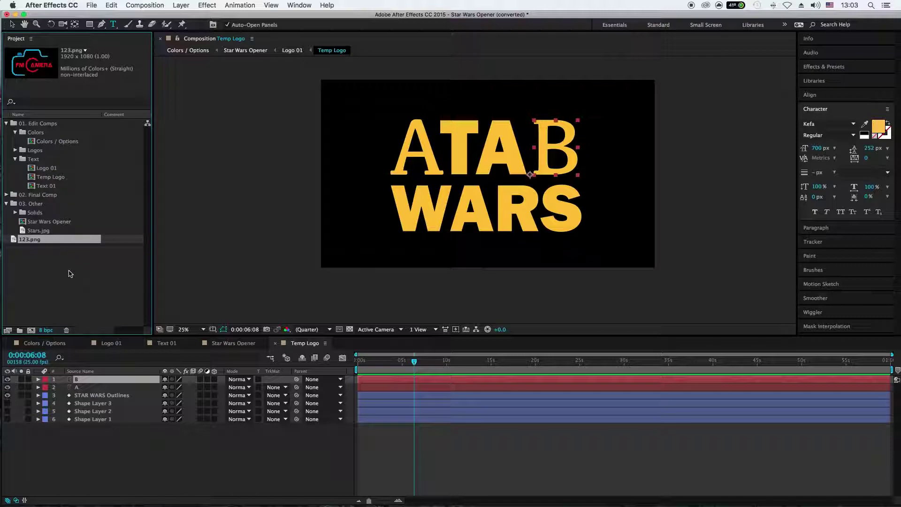
# Add 123.png to the Star Wars Opener timeline and move it up to layer 1.
pyautogui.click(232, 344)
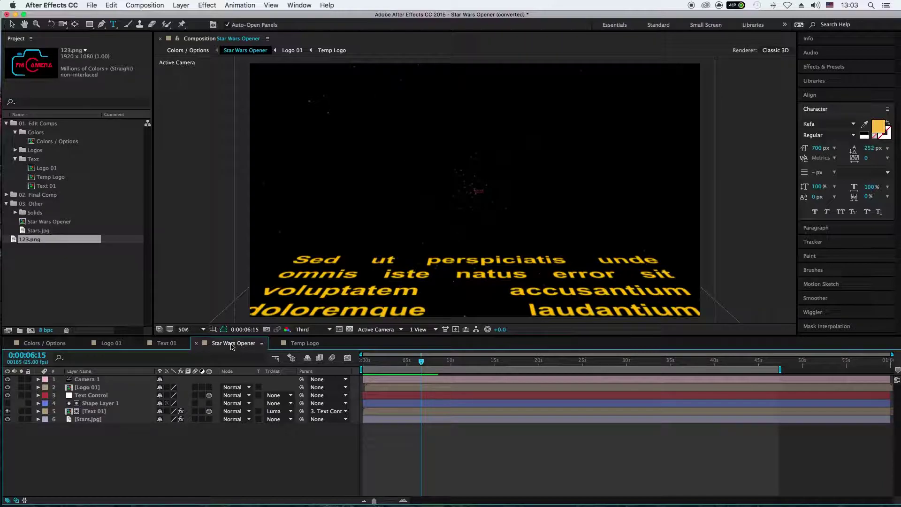
pyautogui.moveTo(38, 240); pyautogui.dragTo(150, 453)
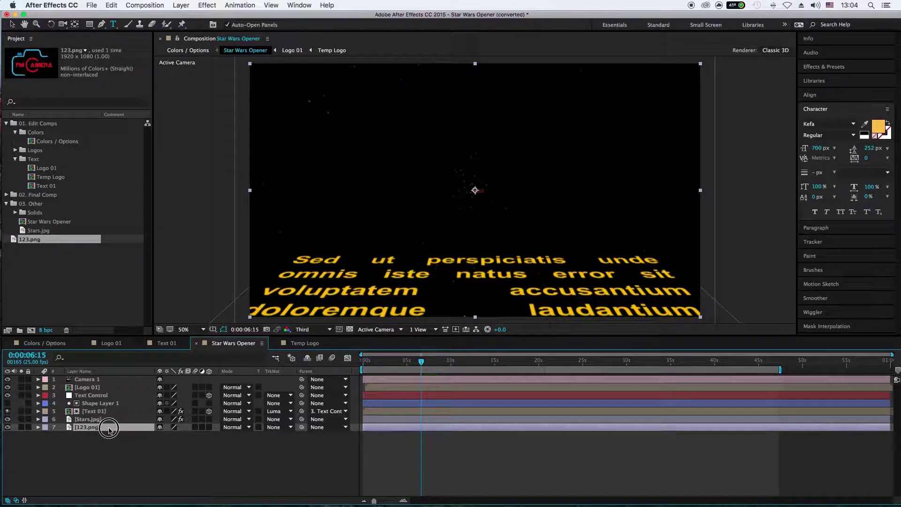
pyautogui.moveTo(113, 430); pyautogui.dragTo(111, 396)
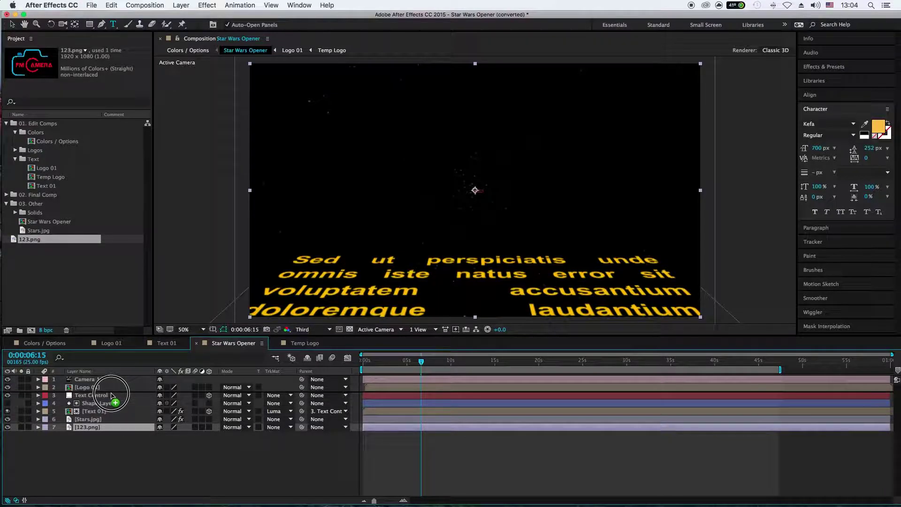
pyautogui.moveTo(111, 396); pyautogui.dragTo(111, 379)
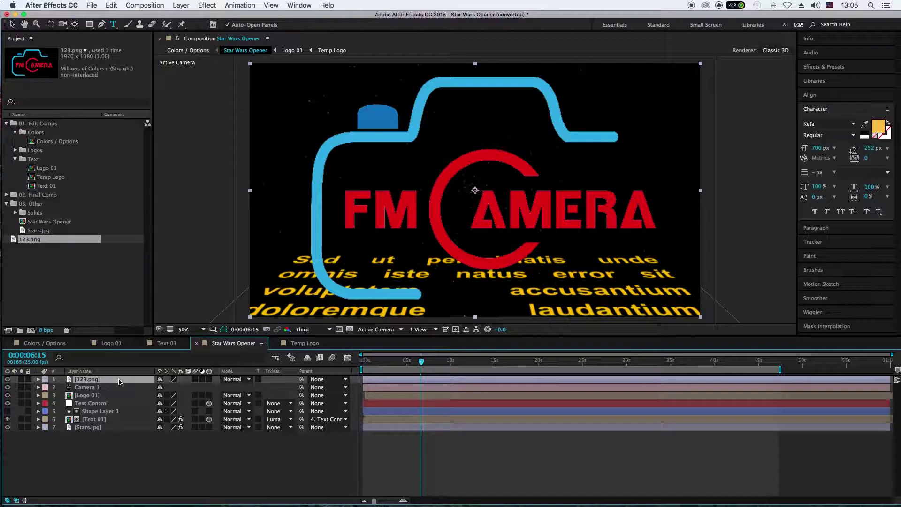
# Place the logo just under Camera 1 and hide the lower layers to view it alone.
pyautogui.moveTo(119, 380); pyautogui.dragTo(117, 391)
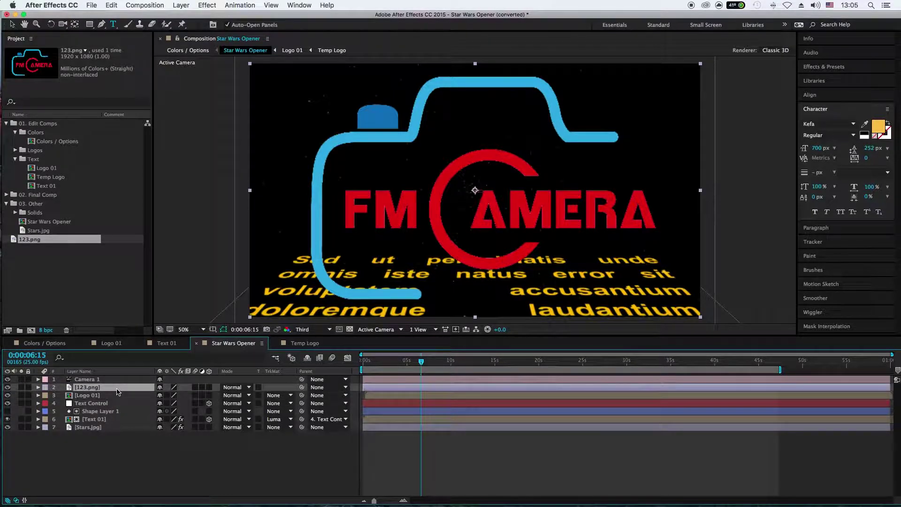
pyautogui.click(8, 395)
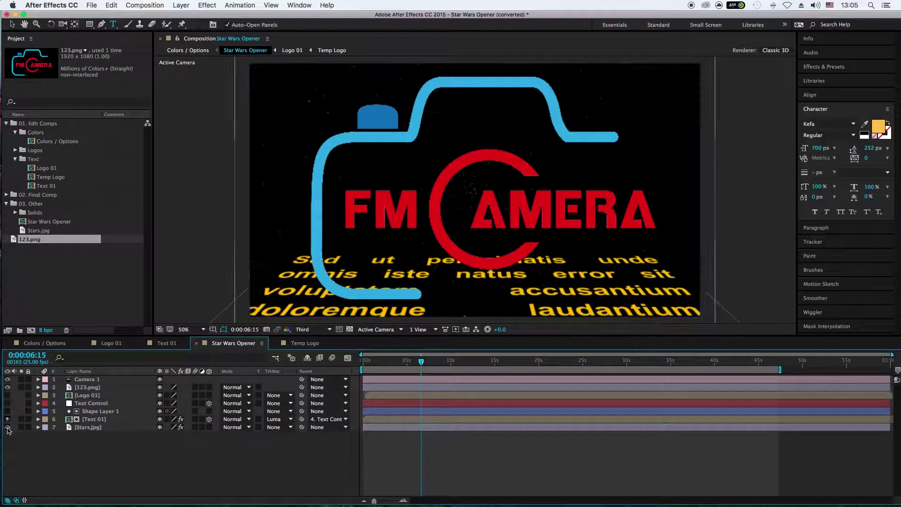
pyautogui.moveTo(8, 407); pyautogui.dragTo(6, 419)
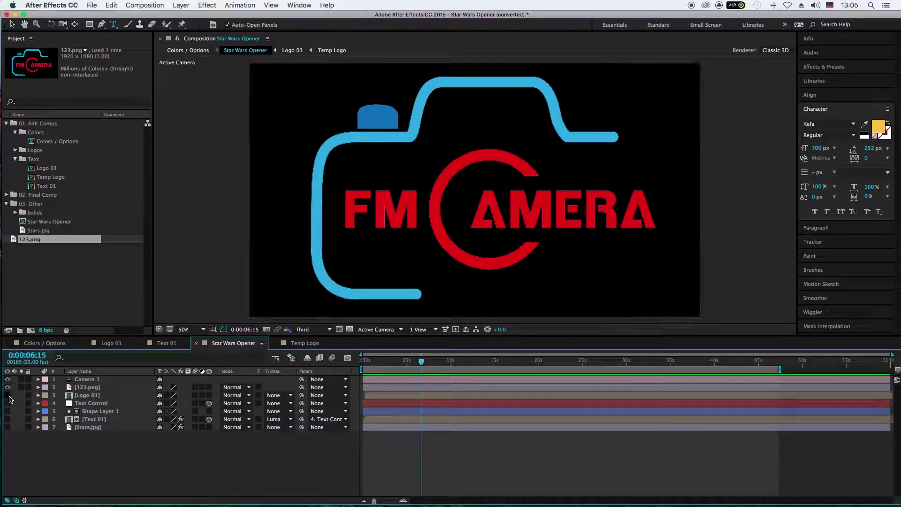
pyautogui.click(8, 396)
# Turn Stars.jpg and Text 01 back on and rewind to 0:00.
pyautogui.click(8, 411)
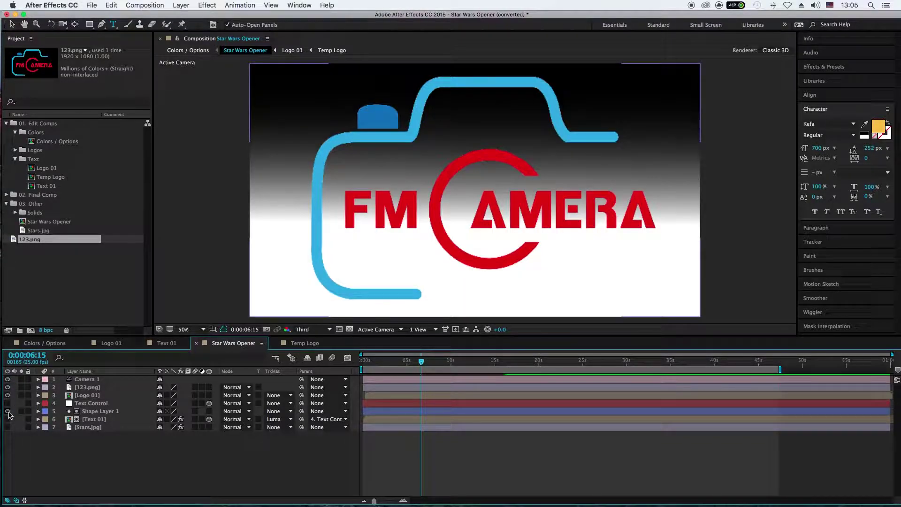
pyautogui.click(8, 412)
pyautogui.moveTo(8, 427); pyautogui.dragTo(8, 419)
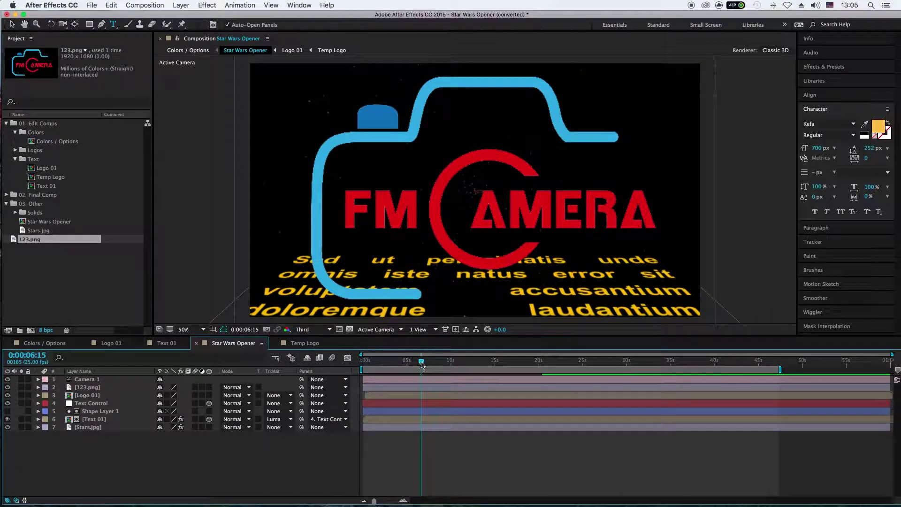
pyautogui.moveTo(421, 364); pyautogui.dragTo(360, 367)
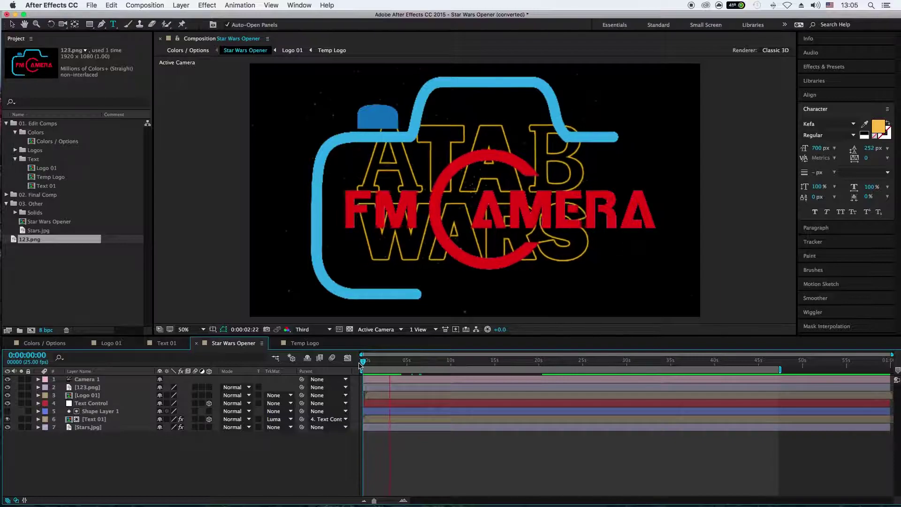
# Stop the preview and reveal Logo 01's Transform properties.
pyautogui.press('space')
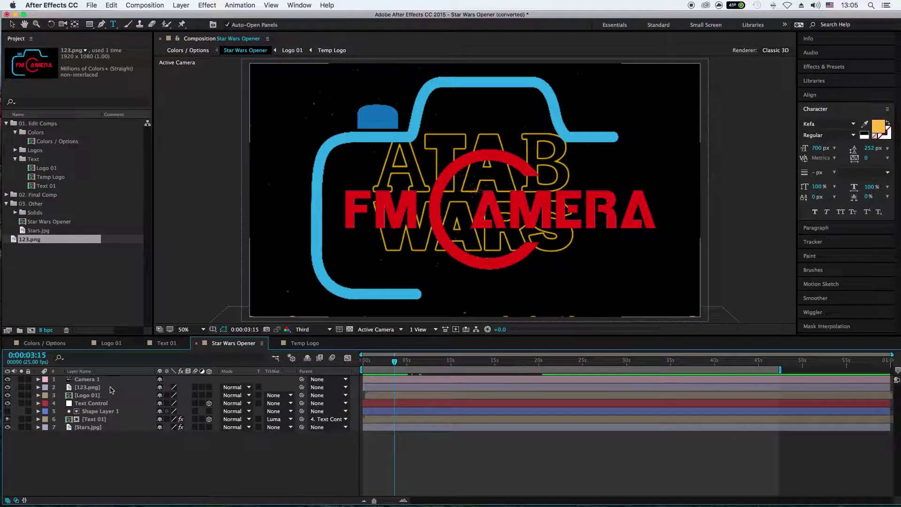
pyautogui.click(39, 396)
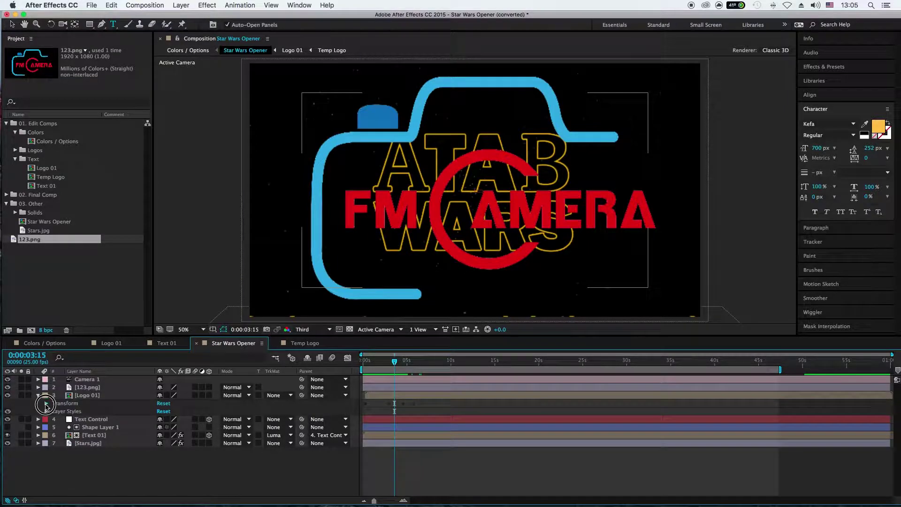
pyautogui.click(46, 404)
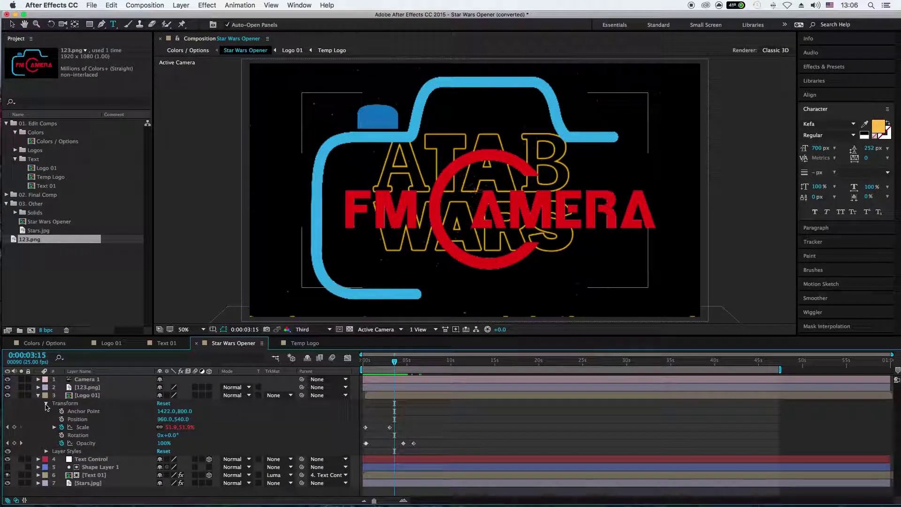
pyautogui.click(47, 404)
pyautogui.click(39, 396)
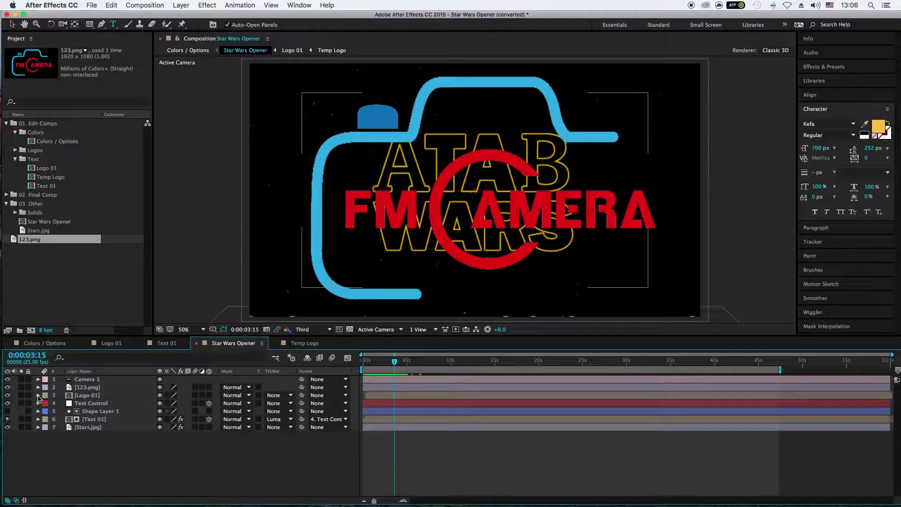
pyautogui.click(39, 396)
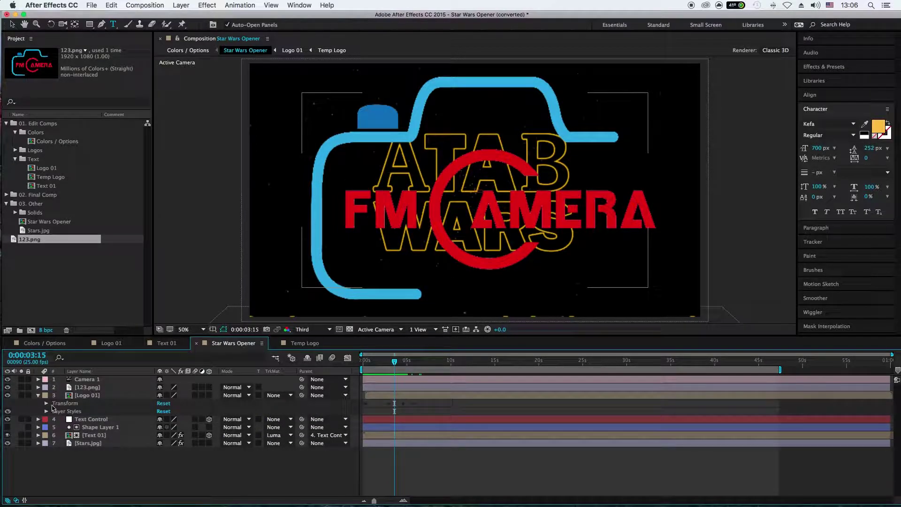
pyautogui.click(46, 403)
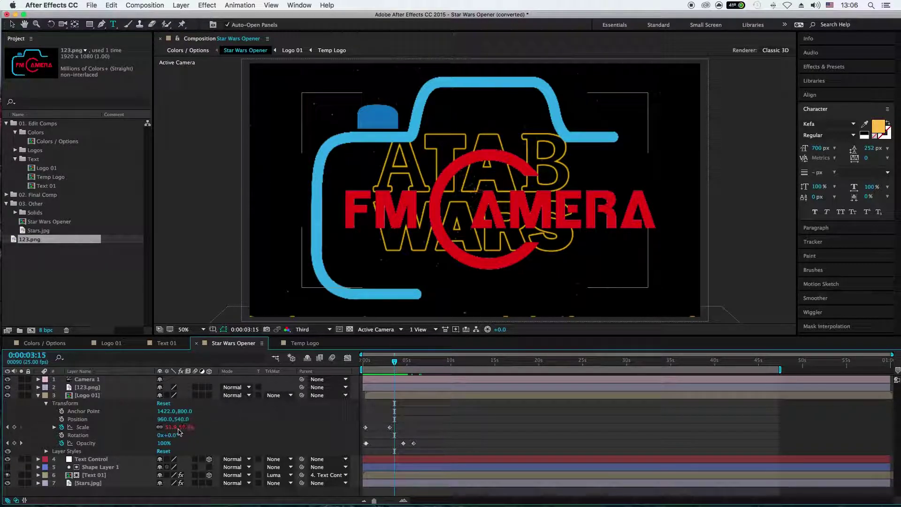
# Scrub back to about 0:00:03:00 to check Logo 01's 60.6% scale.
pyautogui.click(389, 363)
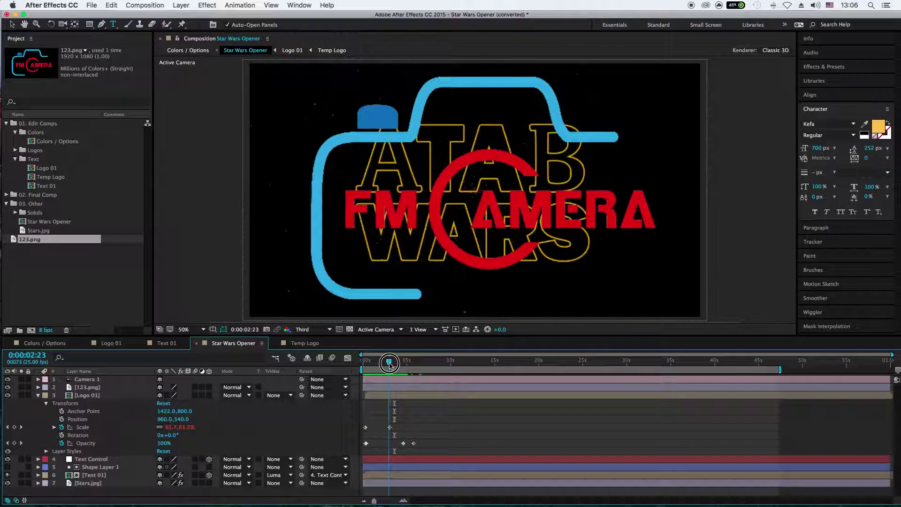
pyautogui.moveTo(389, 362)
pyautogui.mouseDown()
pyautogui.moveTo(368, 369)
pyautogui.moveTo(390, 371)
pyautogui.mouseUp()
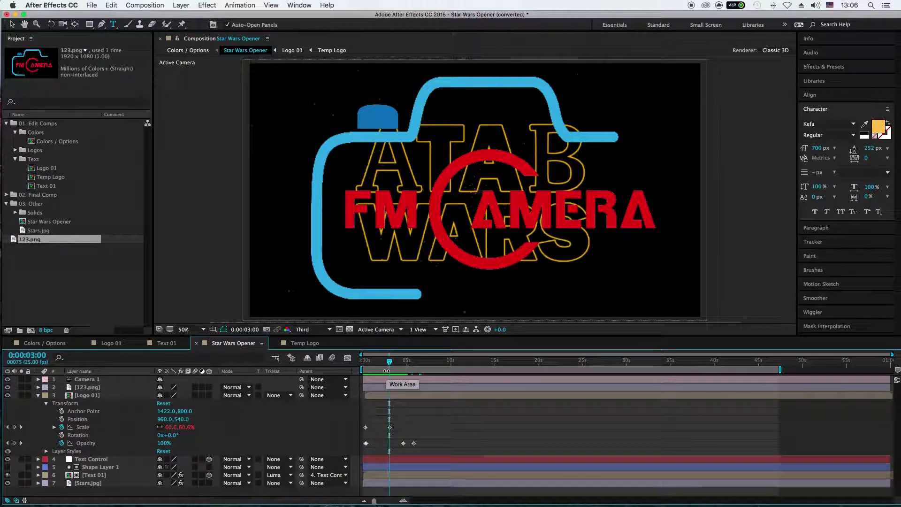
pyautogui.click(132, 395)
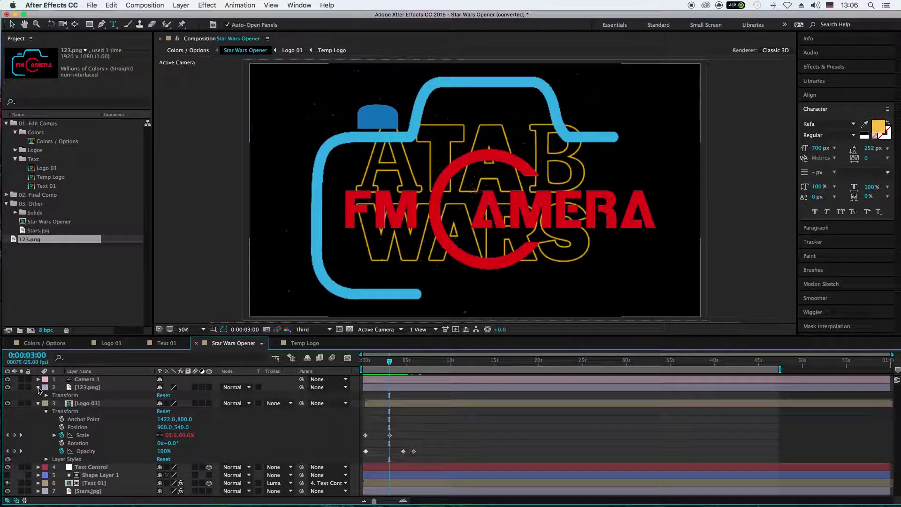
# Keyframe 123.png Scale at 100% at 0:00:00:08 and 60% at 0:00:03:01.
pyautogui.click(46, 395)
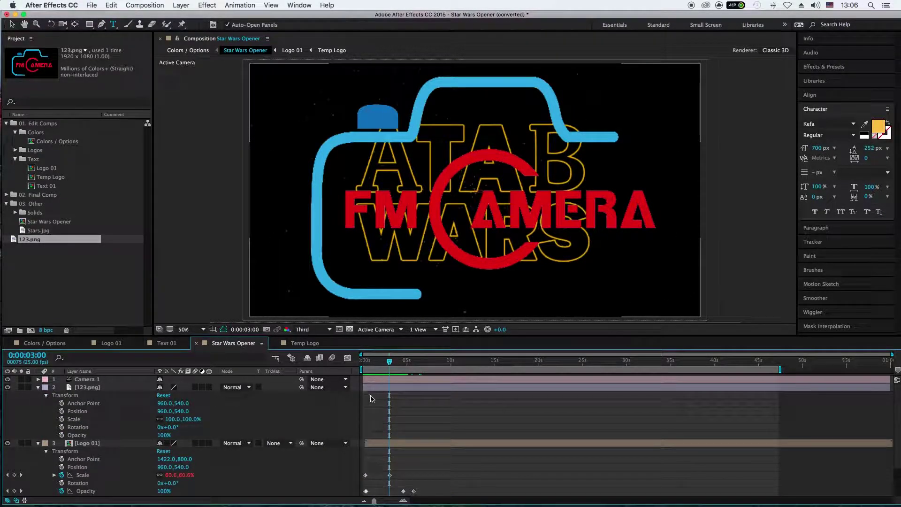
pyautogui.scroll(-1, 347, 436)
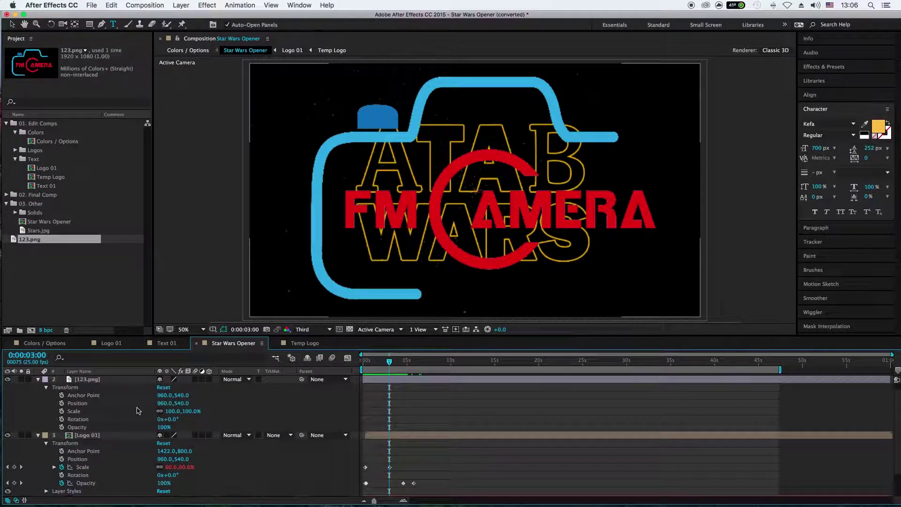
pyautogui.moveTo(389, 361); pyautogui.dragTo(367, 365)
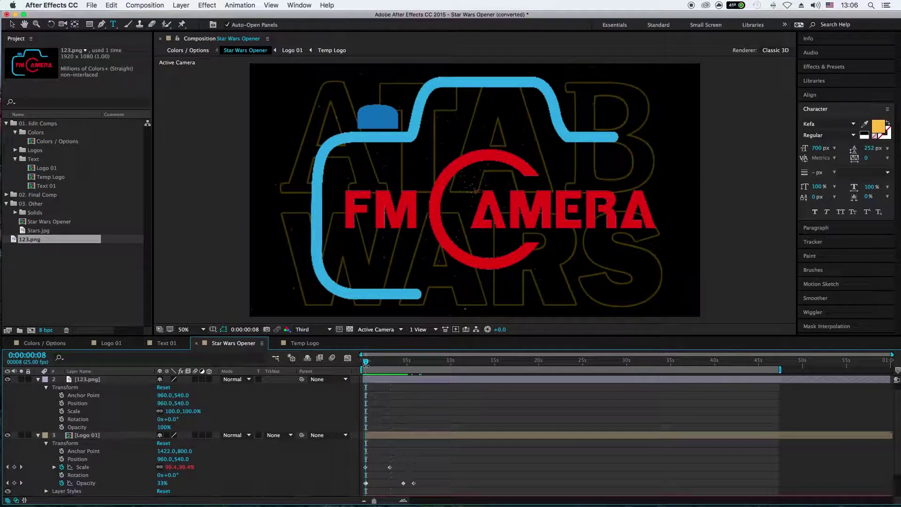
pyautogui.moveTo(376, 381); pyautogui.dragTo(380, 383)
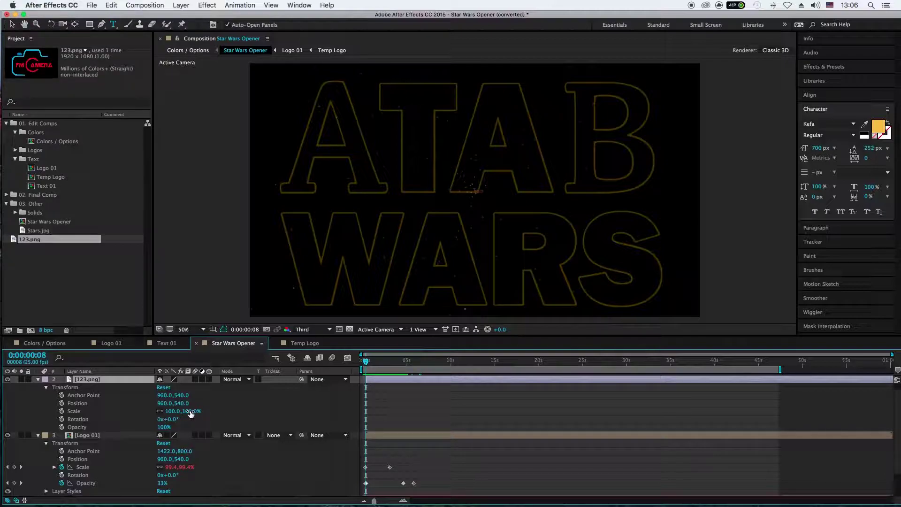
pyautogui.click(61, 411)
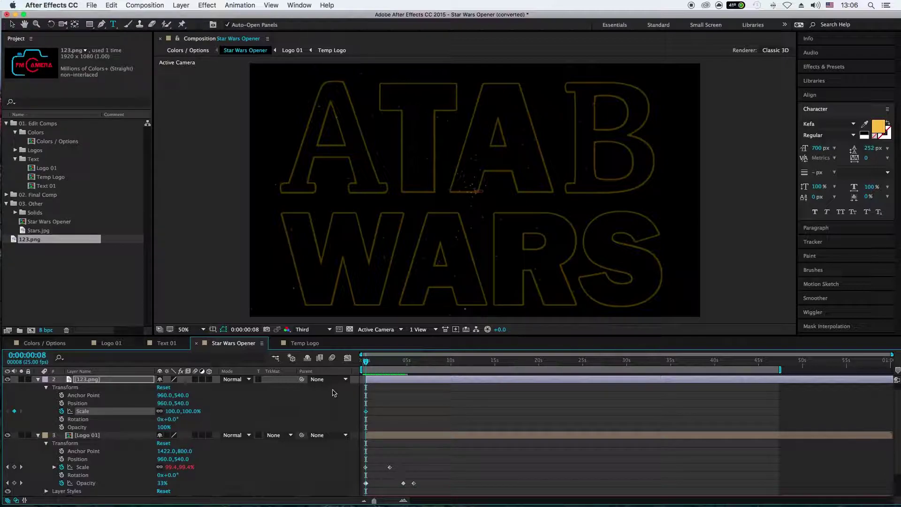
pyautogui.moveTo(365, 363); pyautogui.dragTo(389, 363)
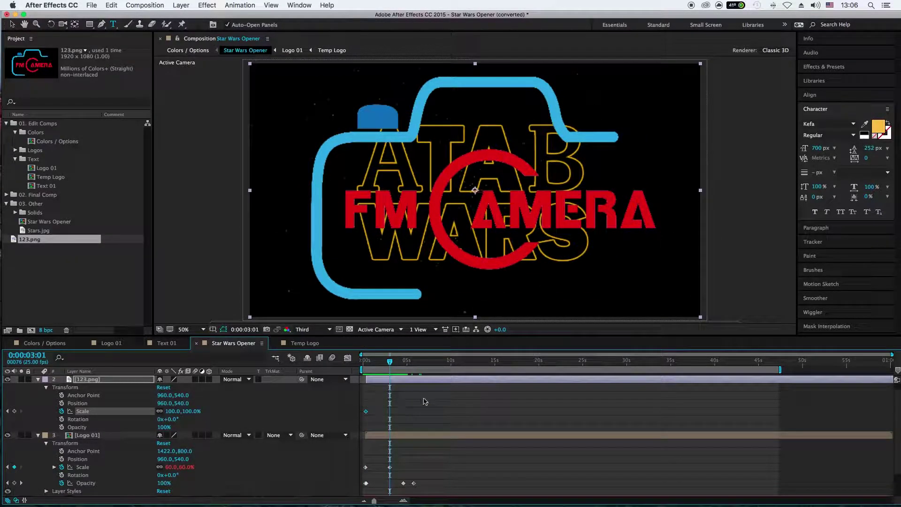
pyautogui.moveTo(170, 411)
pyautogui.mouseDown()
pyautogui.moveTo(151, 415)
pyautogui.moveTo(161, 418)
pyautogui.mouseUp()
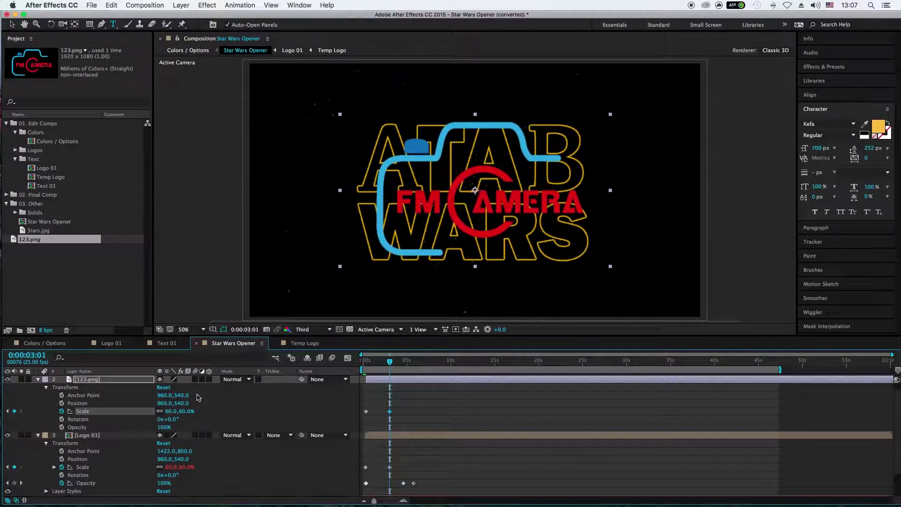
# Start 123.png Opacity keyframes, making the logo fully transparent near 0:00:00:07.
pyautogui.press("'")
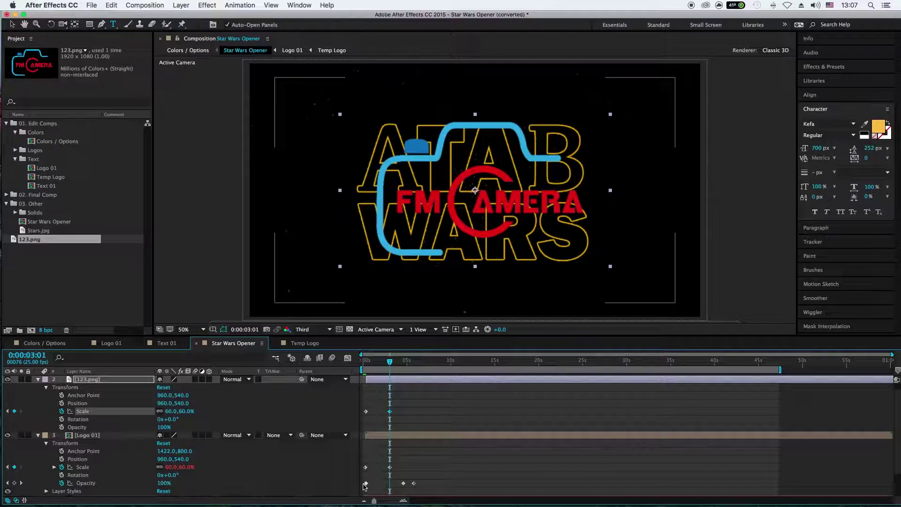
pyautogui.press("'")
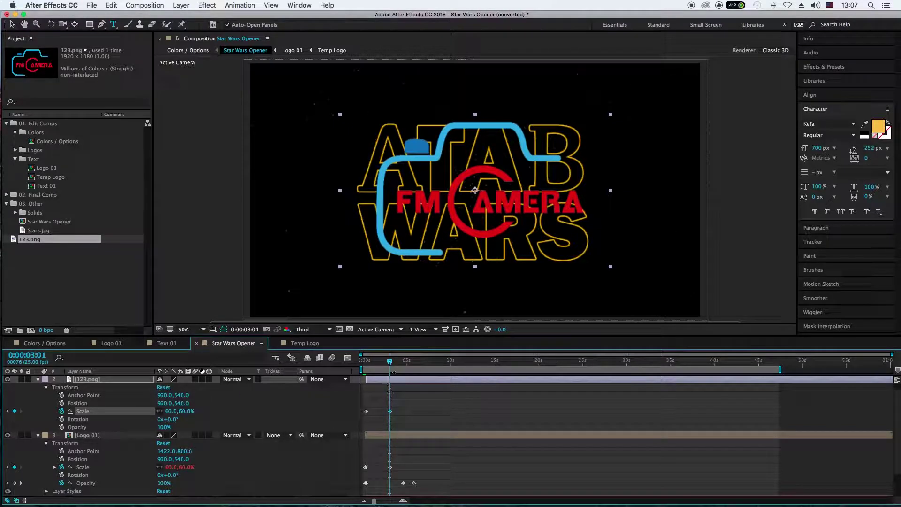
pyautogui.moveTo(390, 362); pyautogui.dragTo(366, 369)
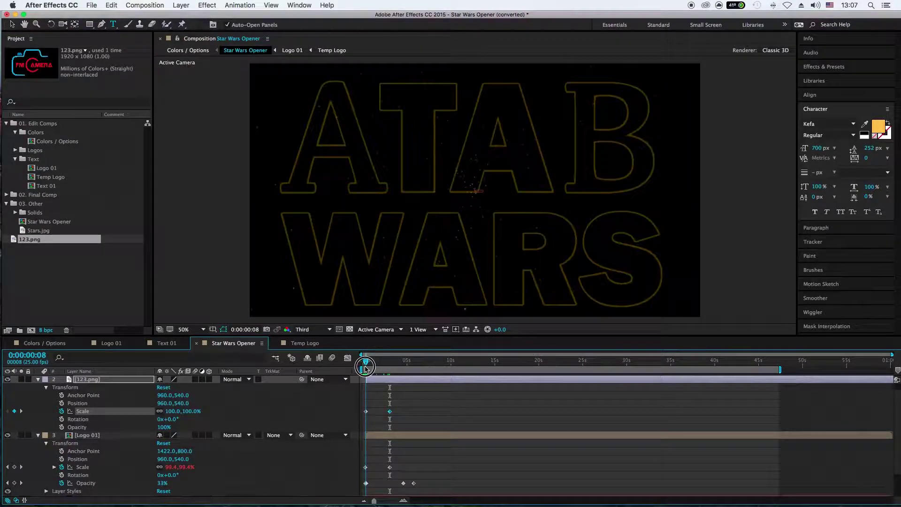
pyautogui.click(62, 428)
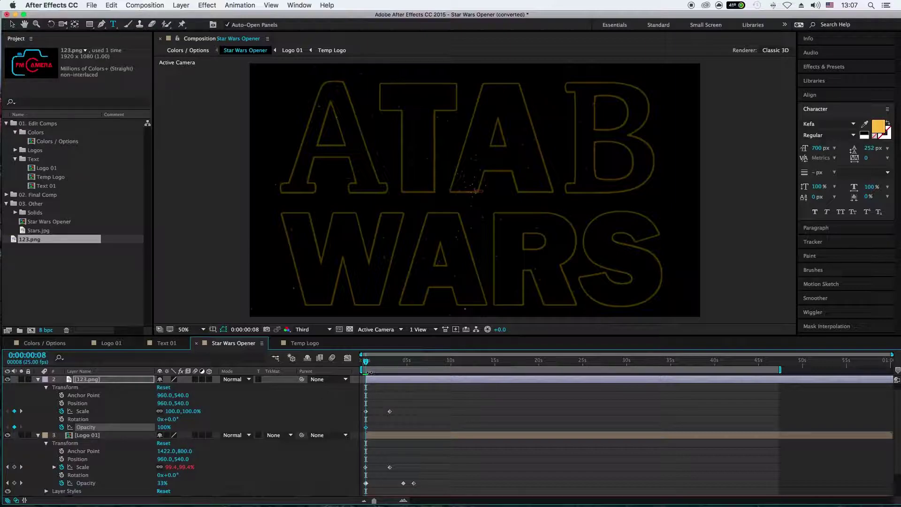
pyautogui.moveTo(367, 366); pyautogui.dragTo(369, 364)
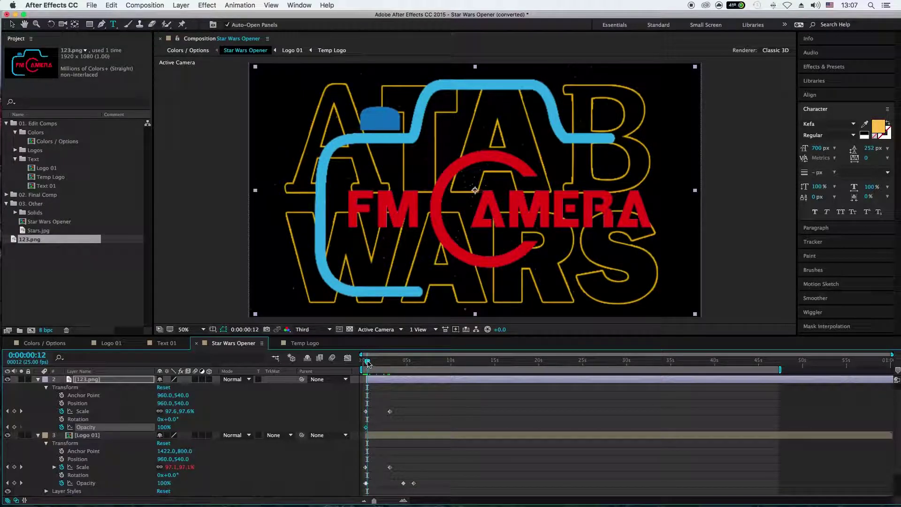
pyautogui.click(366, 362)
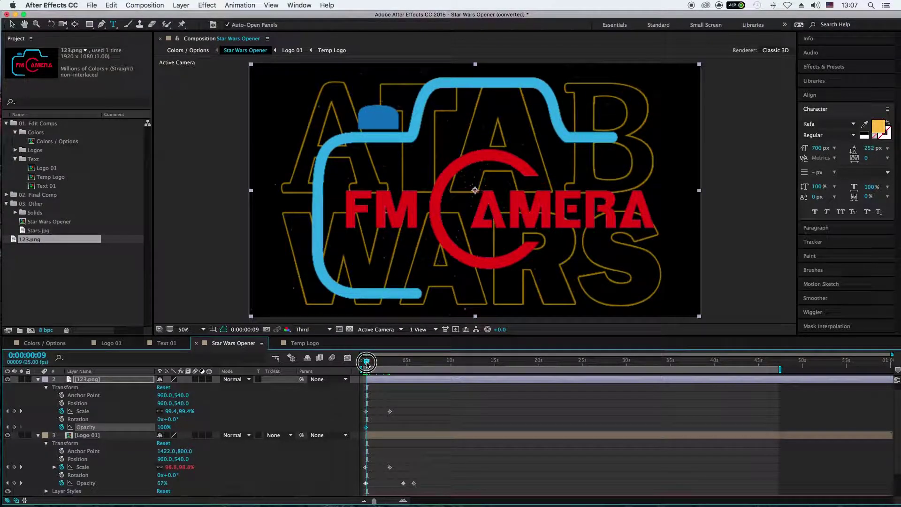
pyautogui.moveTo(367, 363); pyautogui.dragTo(366, 363)
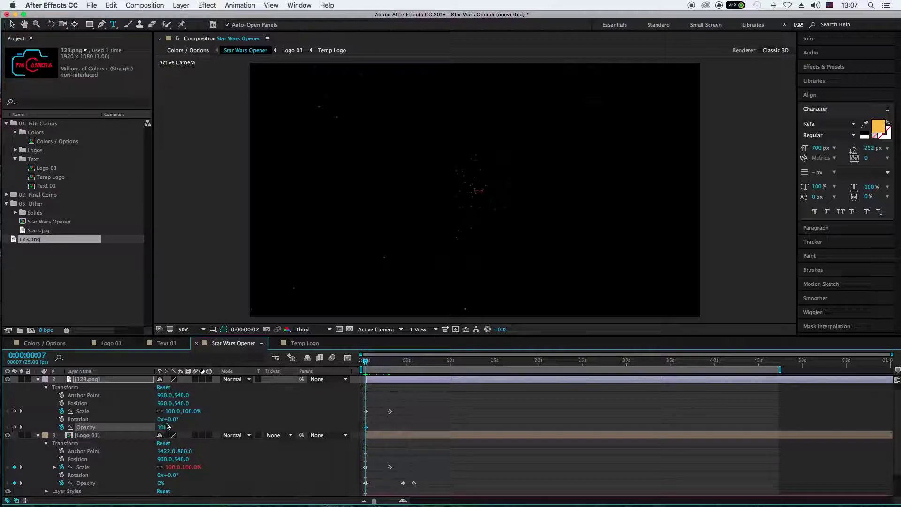
pyautogui.moveTo(167, 427); pyautogui.dragTo(68, 430)
# Shift 123.png slightly earlier and fade it from 0% at the start to 100% at 0:00:00:11.
pyautogui.moveTo(368, 366); pyautogui.dragTo(370, 366)
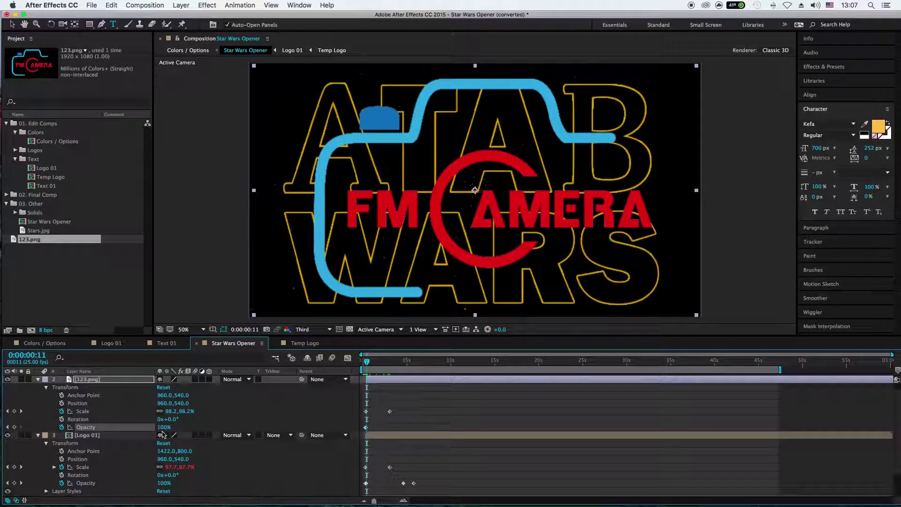
pyautogui.moveTo(367, 362); pyautogui.dragTo(366, 366)
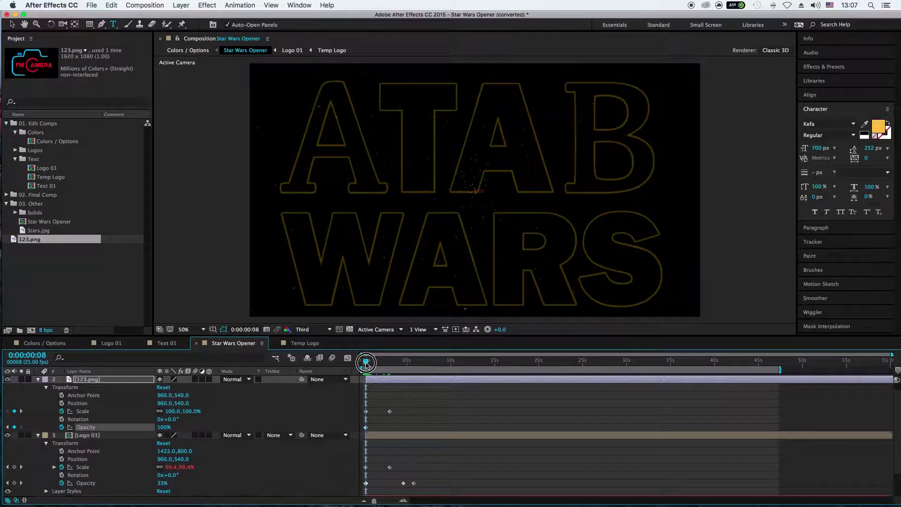
pyautogui.moveTo(367, 366); pyautogui.dragTo(364, 366)
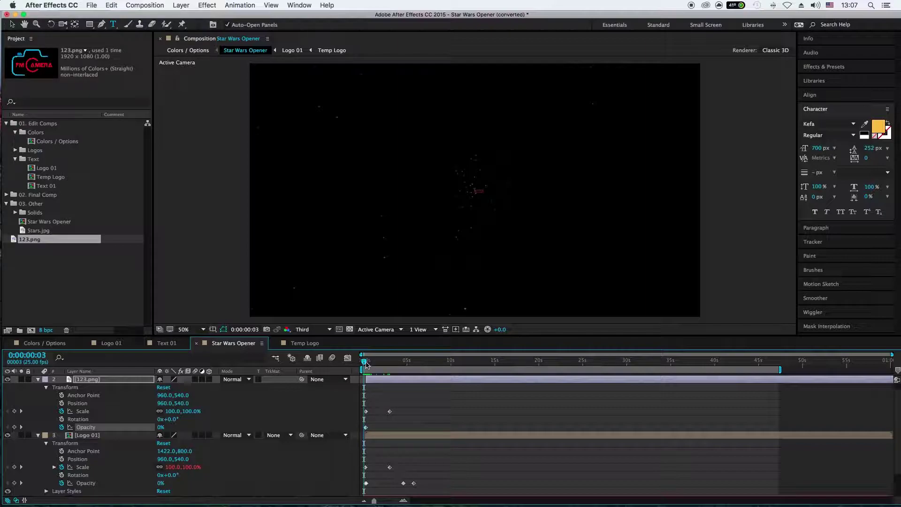
pyautogui.moveTo(365, 362); pyautogui.dragTo(368, 365)
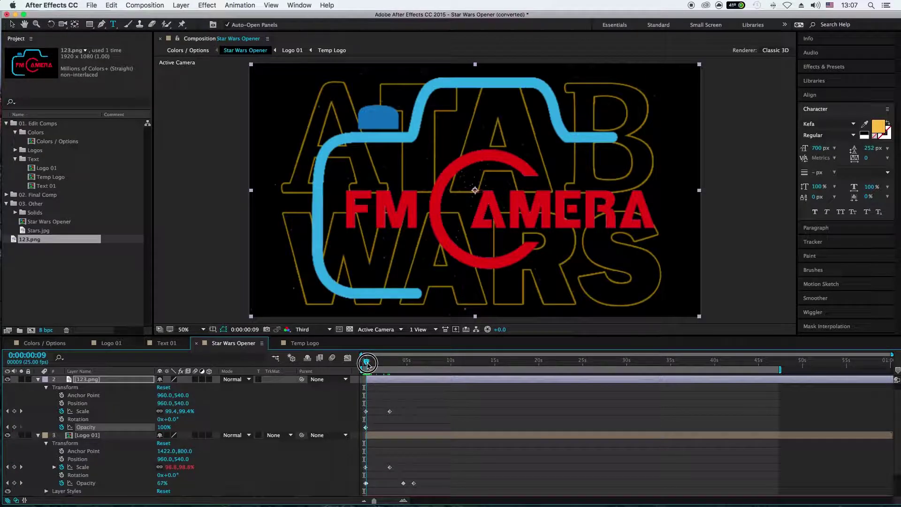
pyautogui.moveTo(367, 365); pyautogui.dragTo(366, 366)
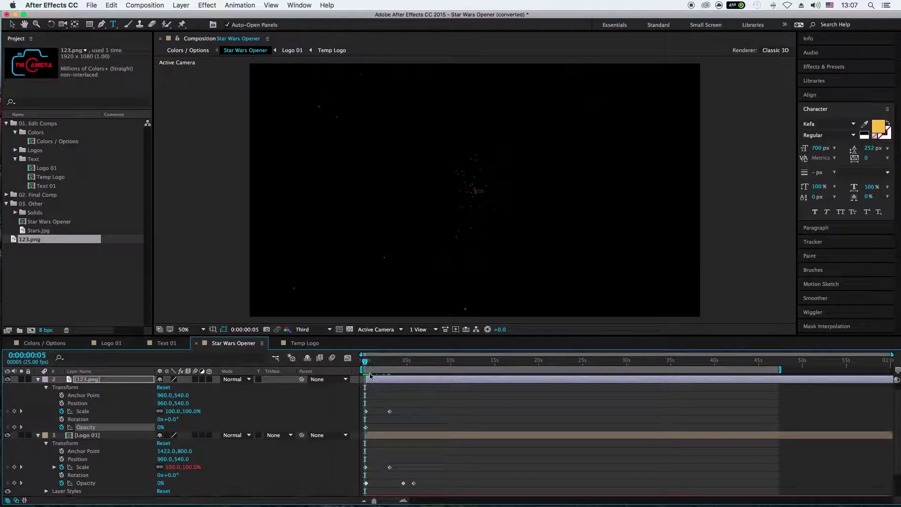
pyautogui.moveTo(377, 380); pyautogui.dragTo(378, 381)
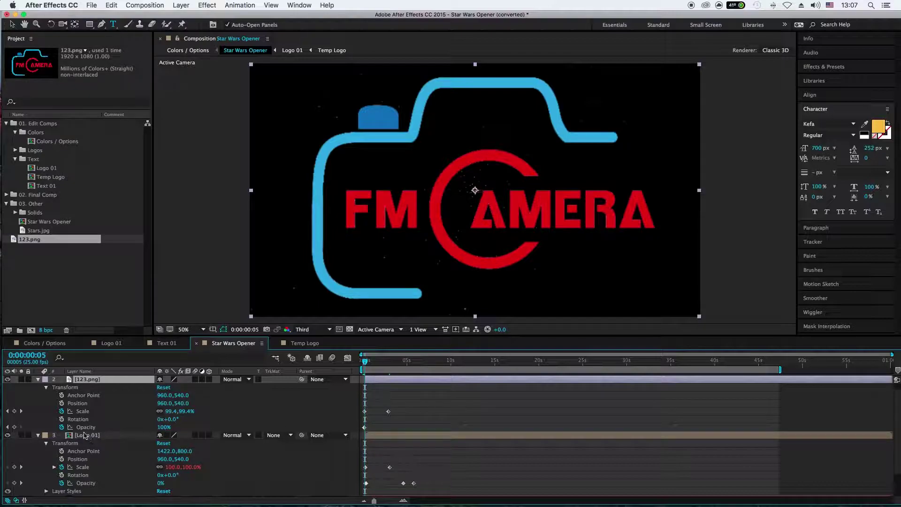
pyautogui.click(84, 427)
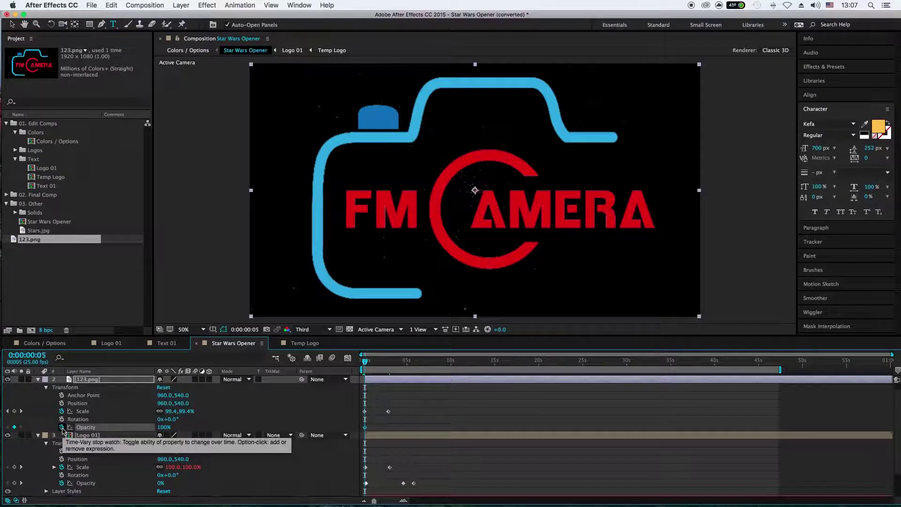
pyautogui.moveTo(168, 430); pyautogui.dragTo(115, 431)
pyautogui.press('space')
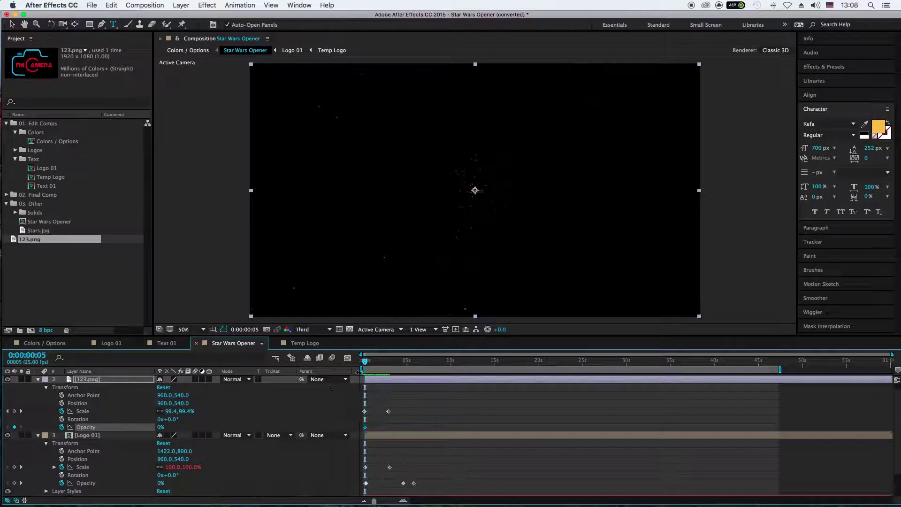
pyautogui.click(367, 364)
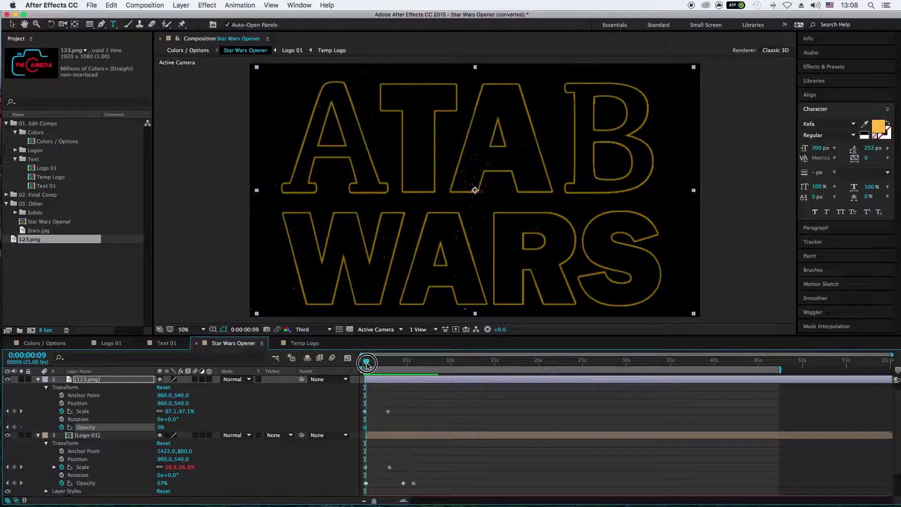
pyautogui.moveTo(367, 364); pyautogui.dragTo(368, 364)
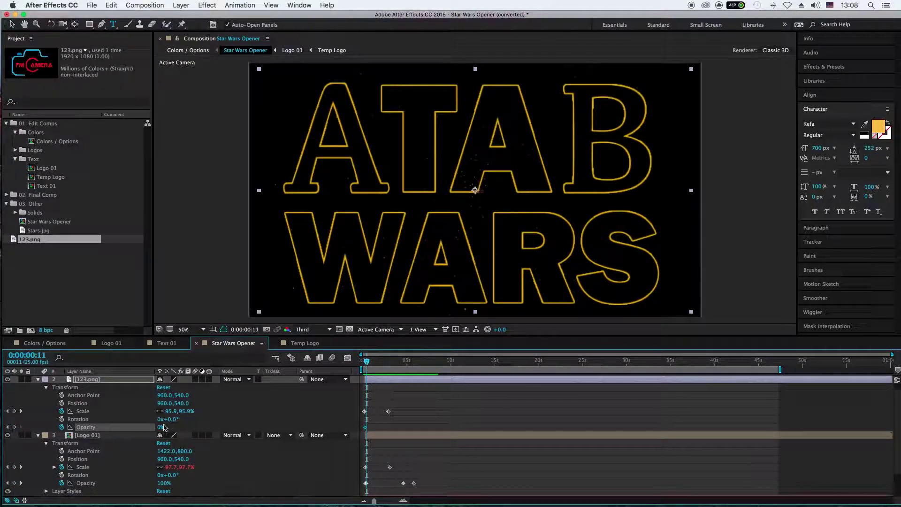
pyautogui.moveTo(161, 430); pyautogui.dragTo(224, 431)
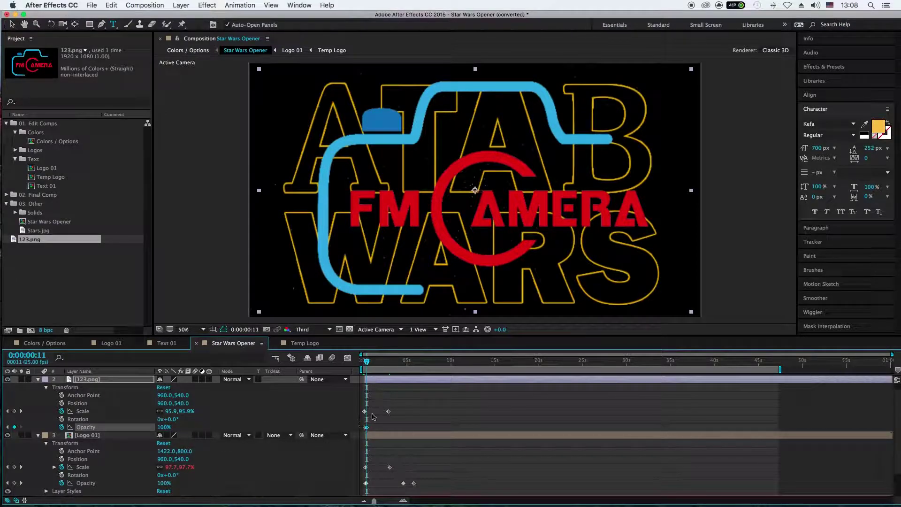
# Hold the logo visible with a keyframe at 0:00:04:15, then fade to 1% at 0:00:05:20.
pyautogui.moveTo(367, 362); pyautogui.dragTo(404, 368)
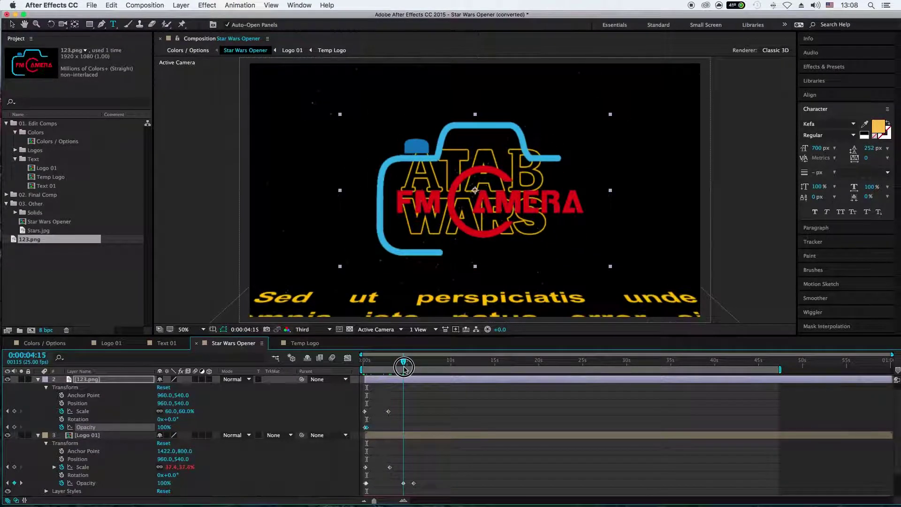
pyautogui.click(15, 427)
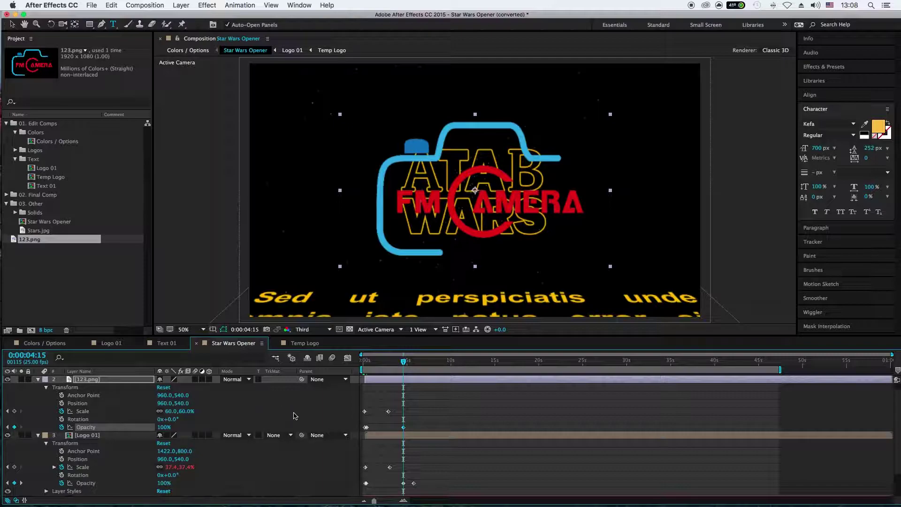
pyautogui.moveTo(407, 369); pyautogui.dragTo(415, 365)
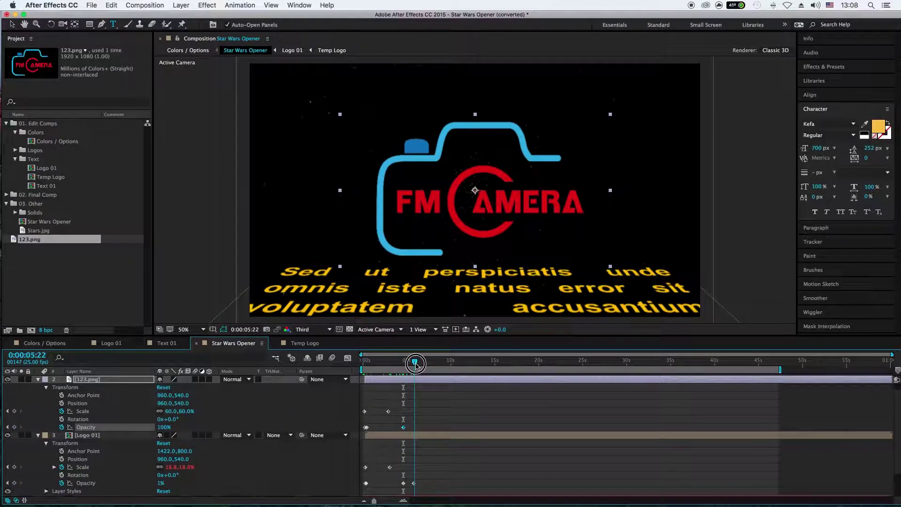
pyautogui.moveTo(164, 428); pyautogui.dragTo(120, 435)
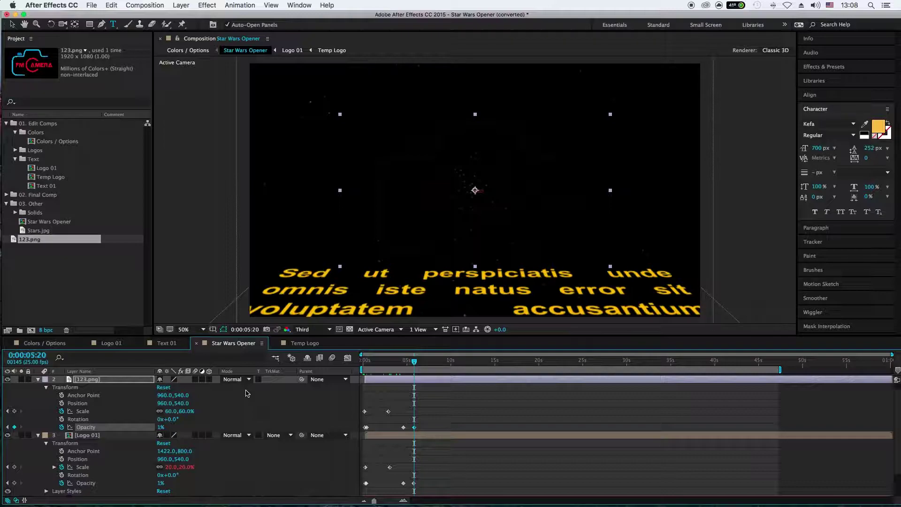
pyautogui.moveTo(413, 362); pyautogui.dragTo(359, 365)
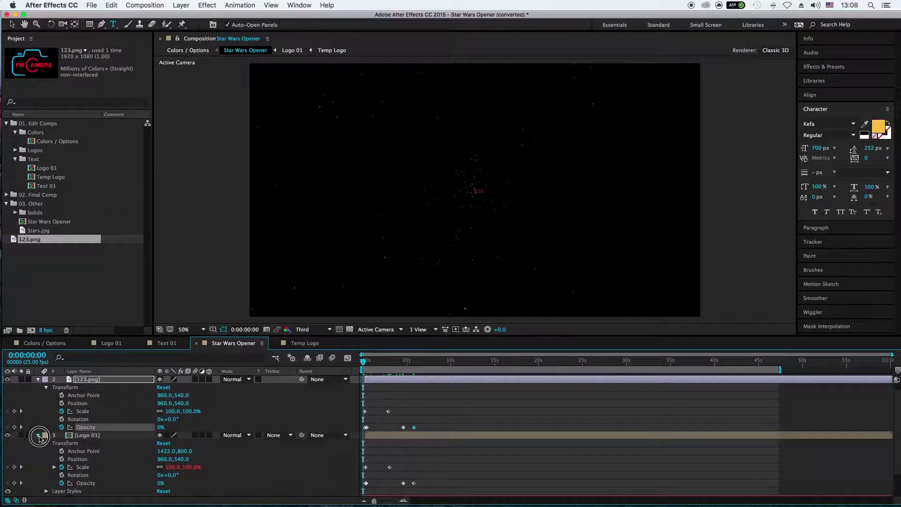
# Collapse Logo 01 and 123.png, then preview the opener up to 0:00:06:15.
pyautogui.click(38, 435)
pyautogui.click(39, 387)
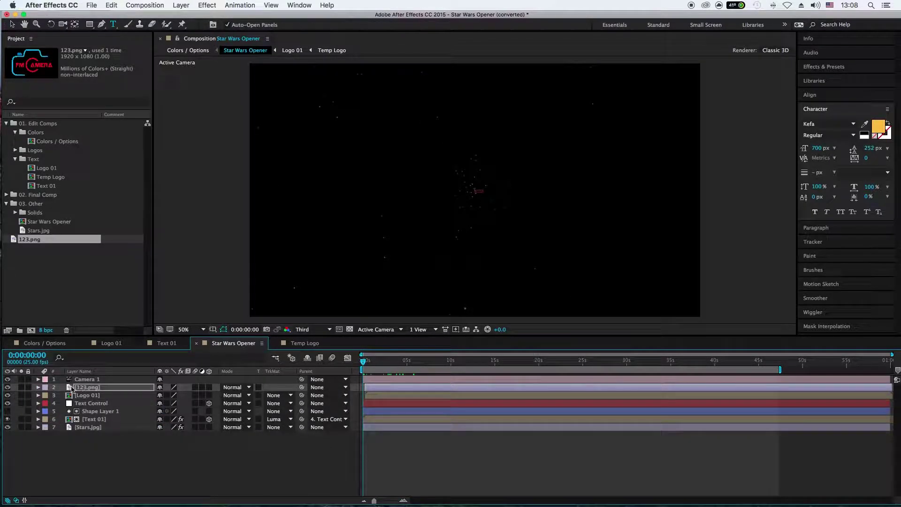
pyautogui.press('space')
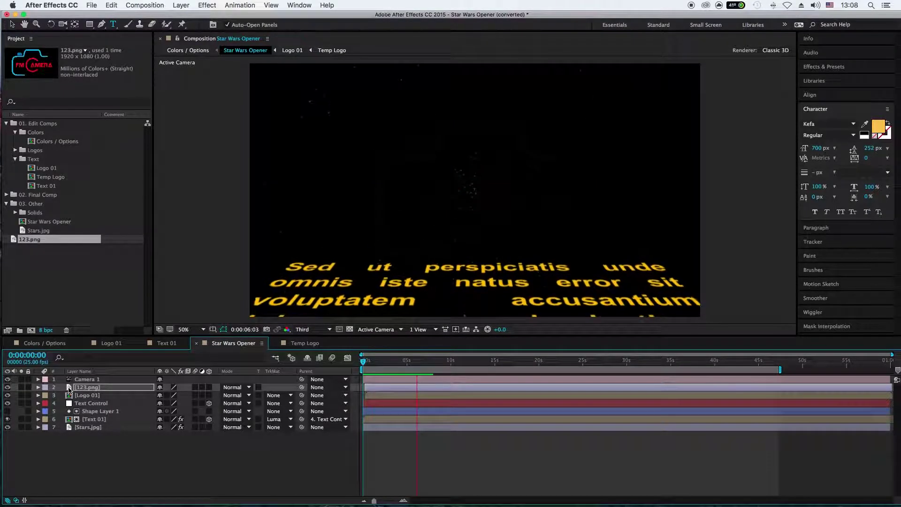
pyautogui.press('space')
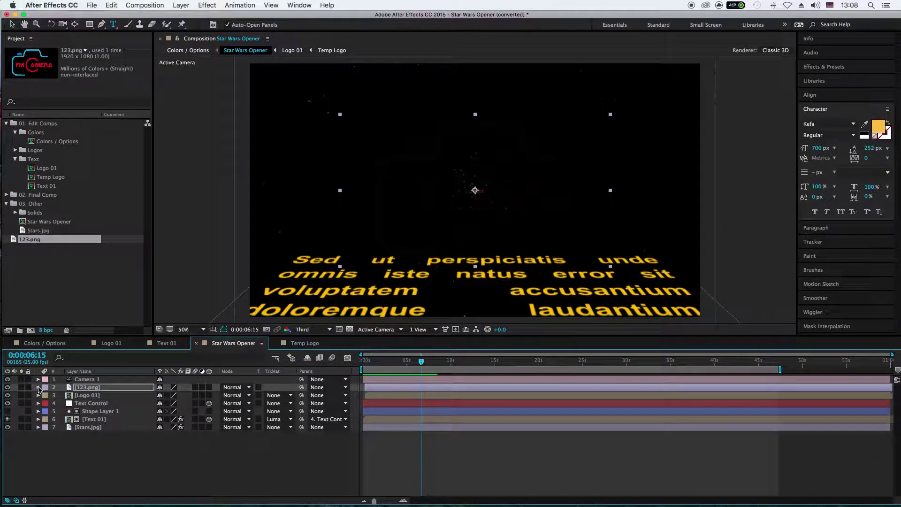
# Keyframe the 123.png Scale down to 0% at 0:00:07:05, then collapse both layers.
pyautogui.click(38, 390)
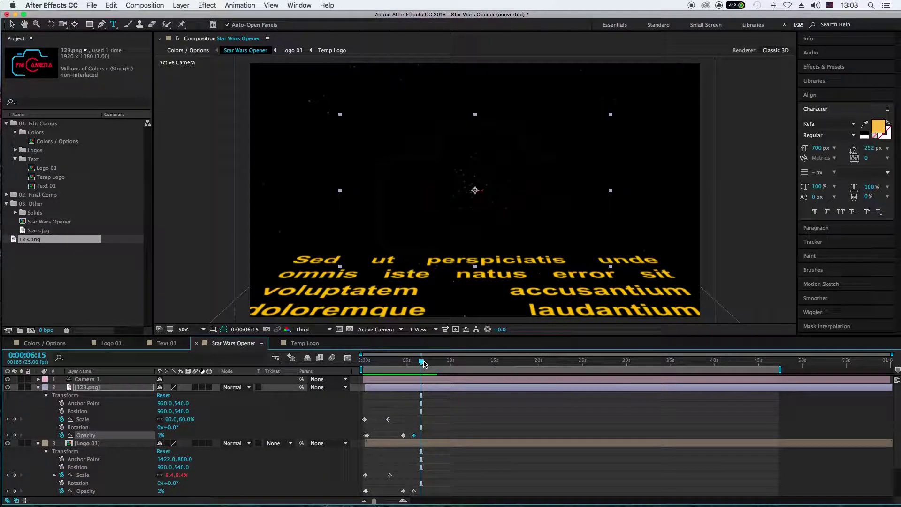
pyautogui.moveTo(424, 363)
pyautogui.mouseDown()
pyautogui.moveTo(414, 365)
pyautogui.moveTo(423, 366)
pyautogui.mouseUp()
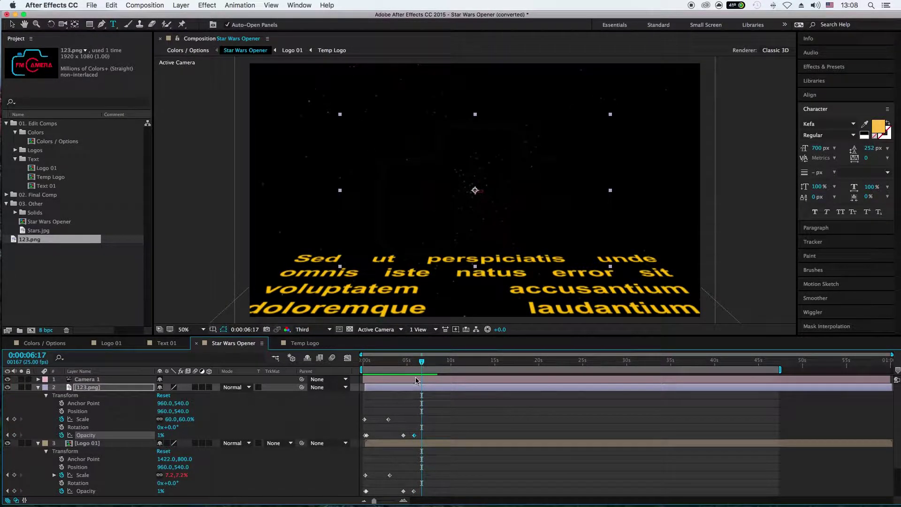
pyautogui.moveTo(421, 363)
pyautogui.mouseDown()
pyautogui.moveTo(383, 369)
pyautogui.moveTo(427, 375)
pyautogui.mouseUp()
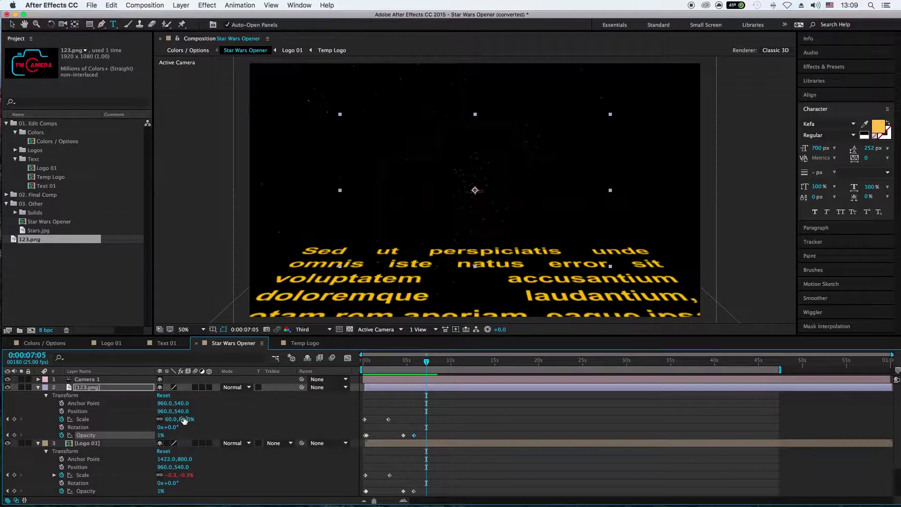
pyautogui.click(421, 423)
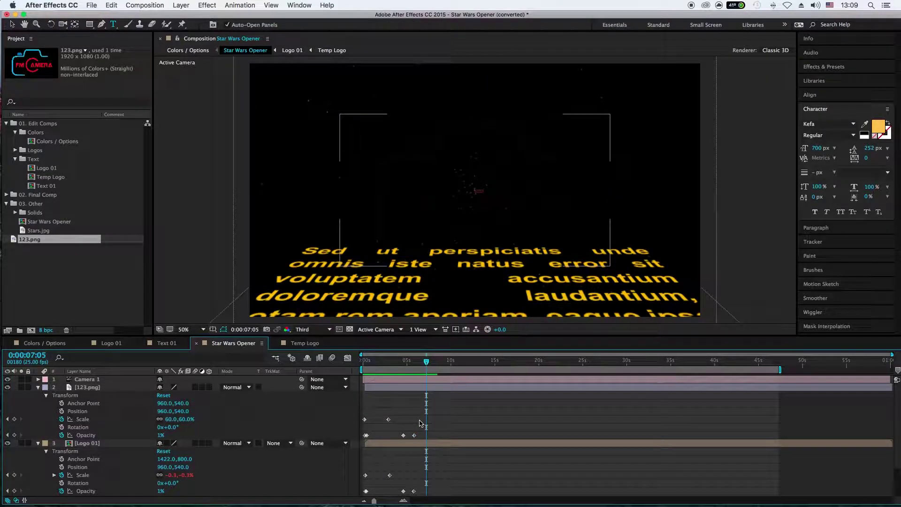
pyautogui.moveTo(171, 420); pyautogui.dragTo(143, 422)
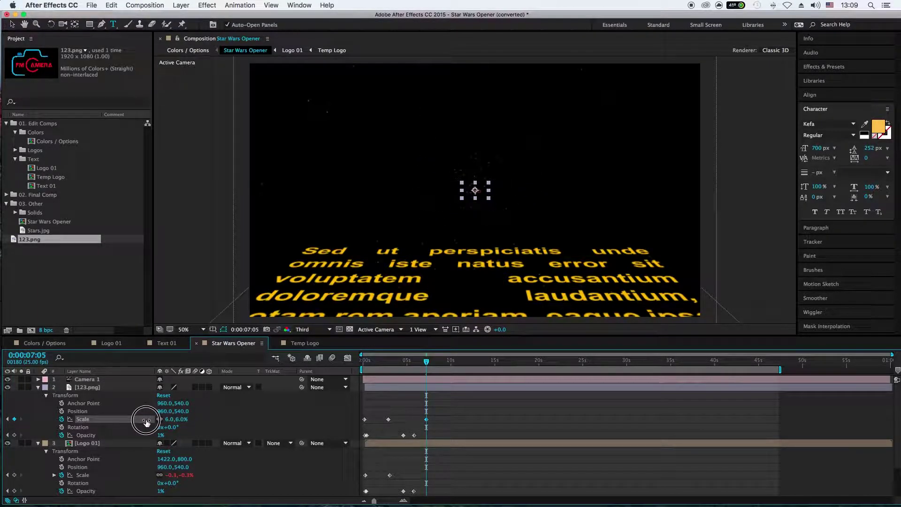
pyautogui.click(278, 385)
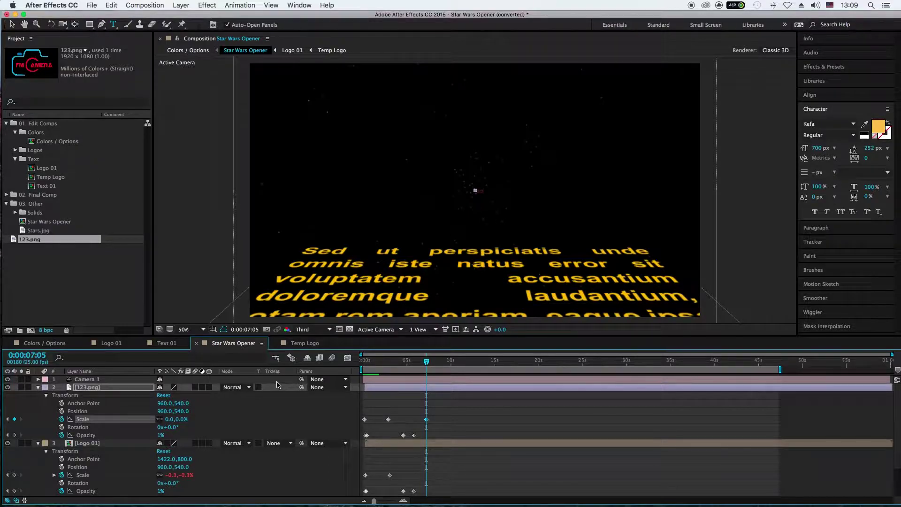
pyautogui.click(38, 387)
pyautogui.click(38, 396)
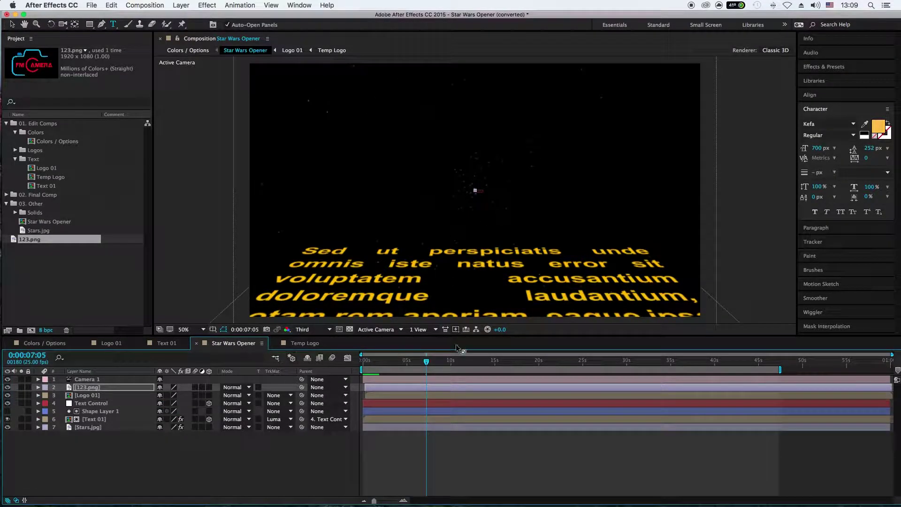
# Preview the opener from 0:00 through ten seconds, then select Text 01 in the Project panel.
pyautogui.moveTo(426, 361); pyautogui.dragTo(359, 370)
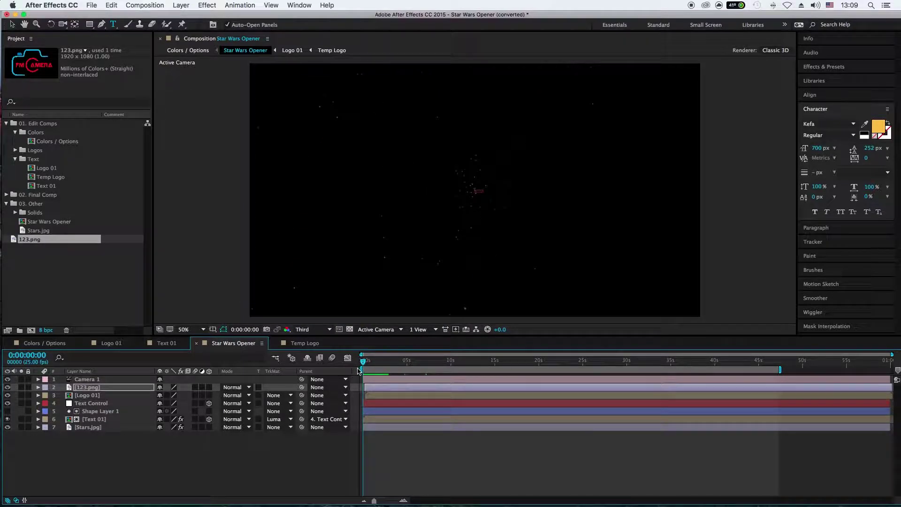
pyautogui.press('space')
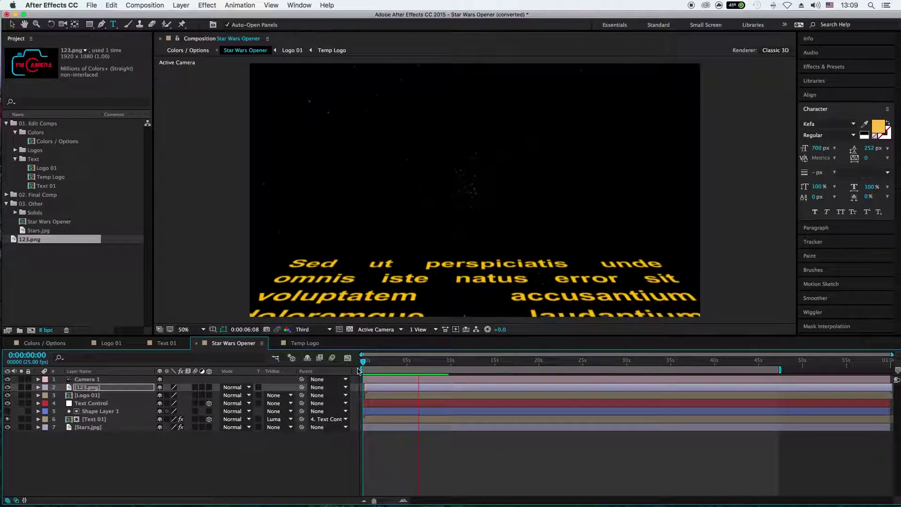
pyautogui.press('space')
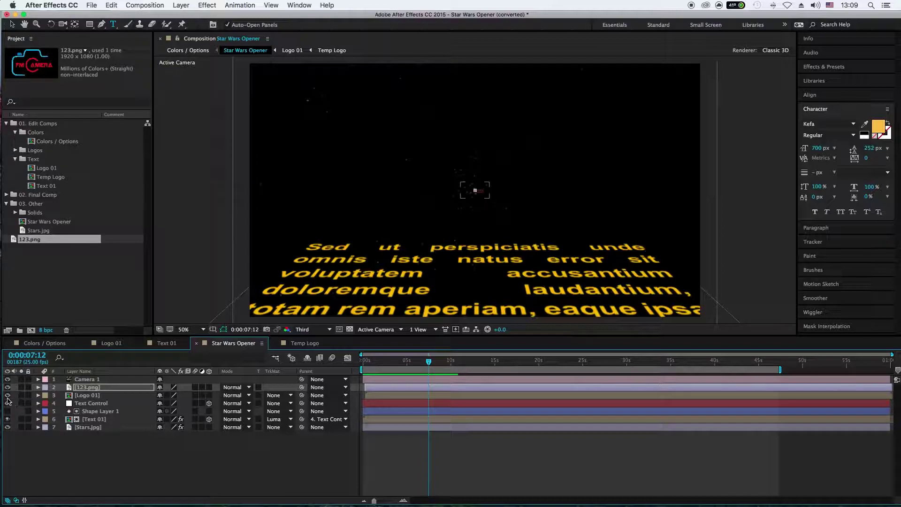
pyautogui.click(7, 396)
pyautogui.moveTo(424, 362); pyautogui.dragTo(351, 365)
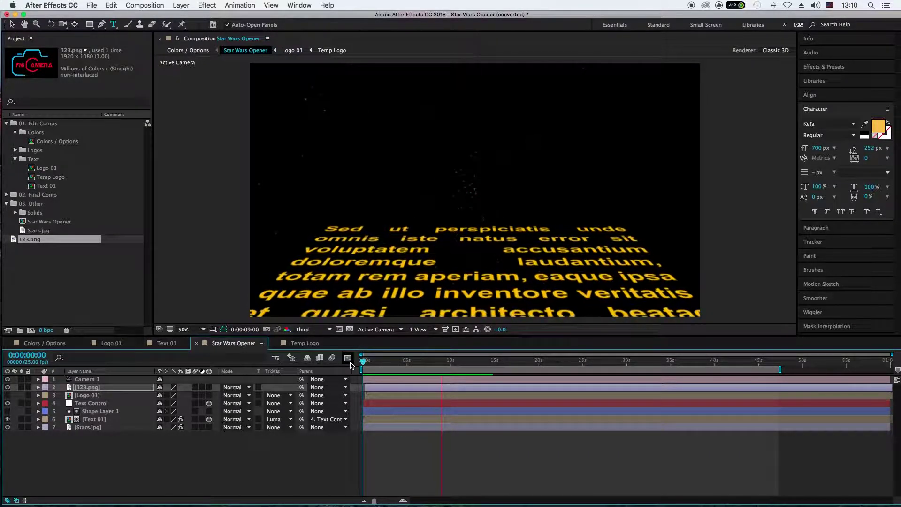
pyautogui.press('space')
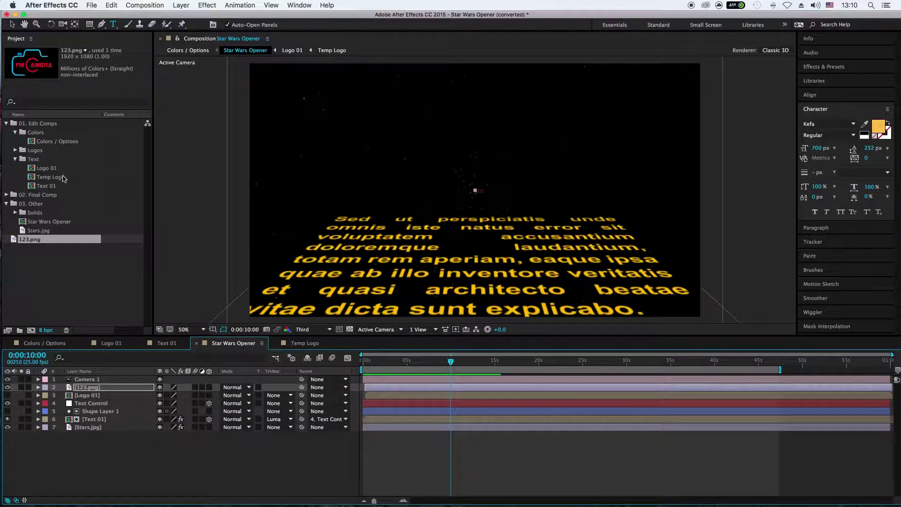
pyautogui.click(58, 187)
# Open the Text 01 composition and reveal the crawl text layer's Transform properties.
pyautogui.doubleClick(58, 186)
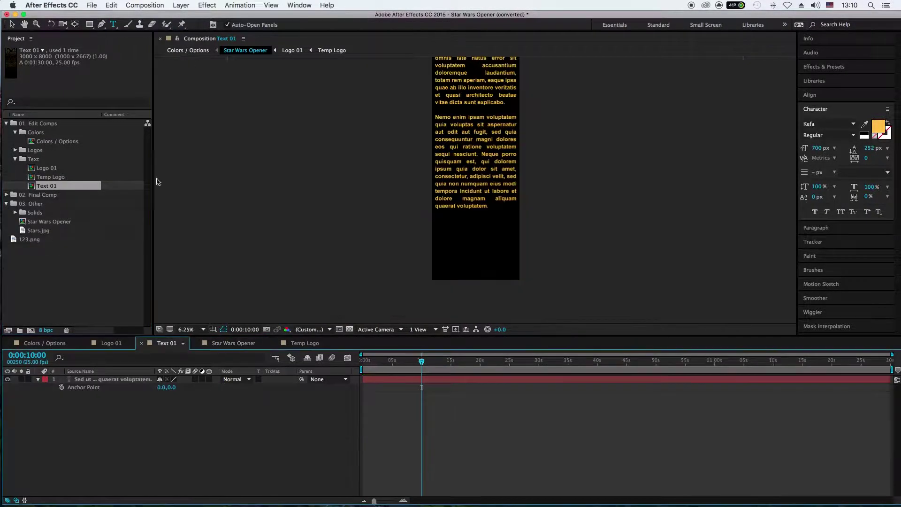
pyautogui.press('a')
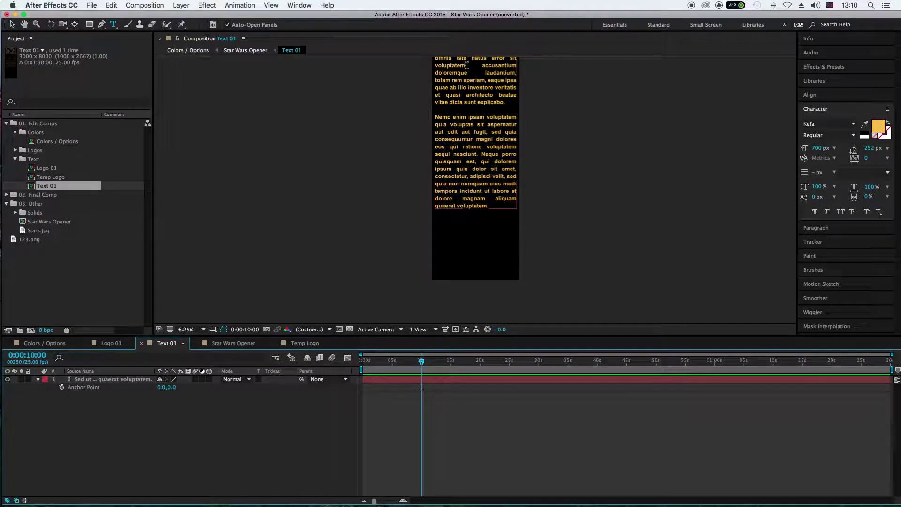
pyautogui.click(38, 381)
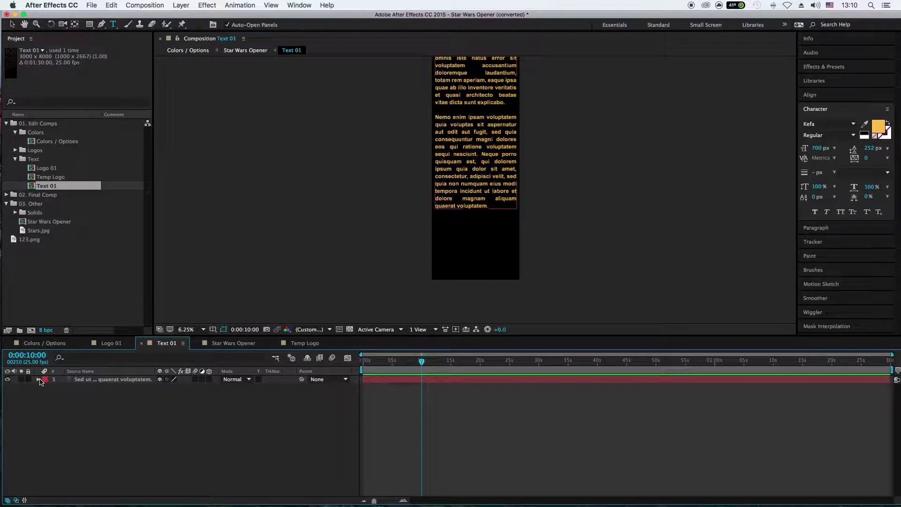
pyautogui.click(39, 379)
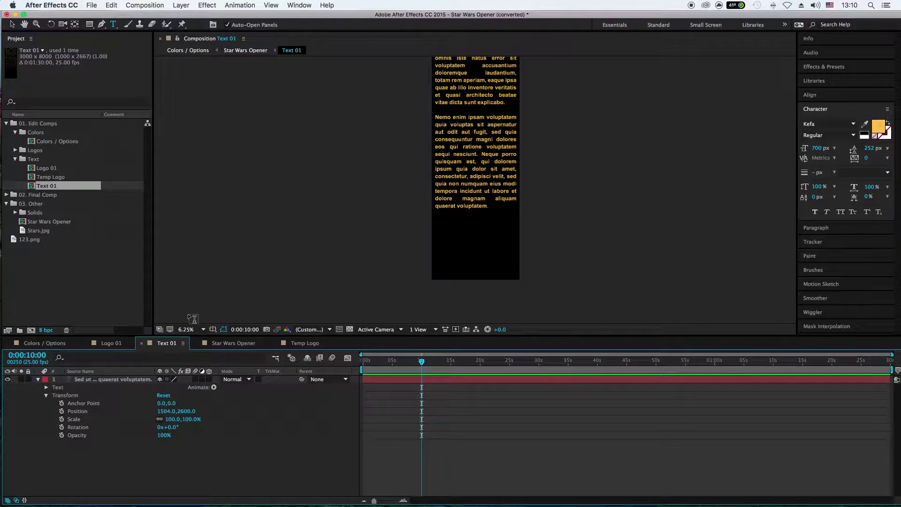
# Set the crawl text Position to 1504.0, 3218.0 so its first line sits near the top.
pyautogui.click(467, 165)
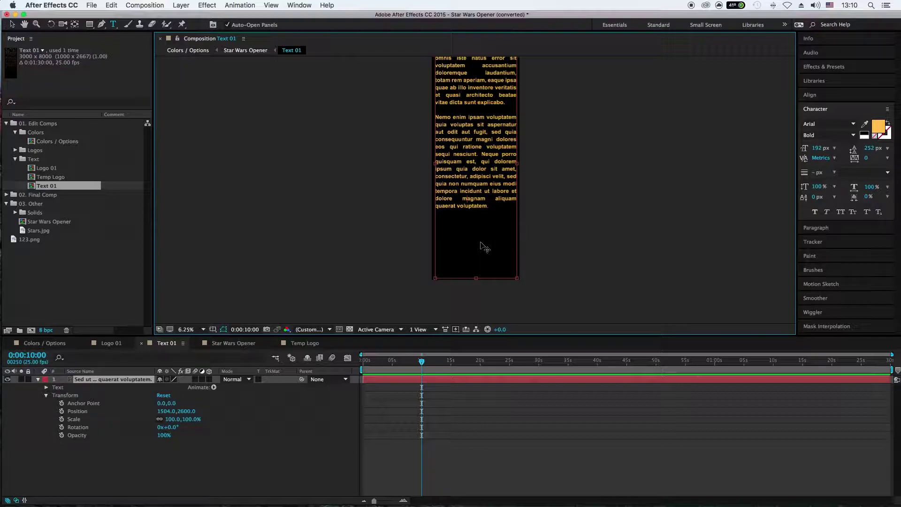
pyautogui.moveTo(480, 242); pyautogui.dragTo(481, 253)
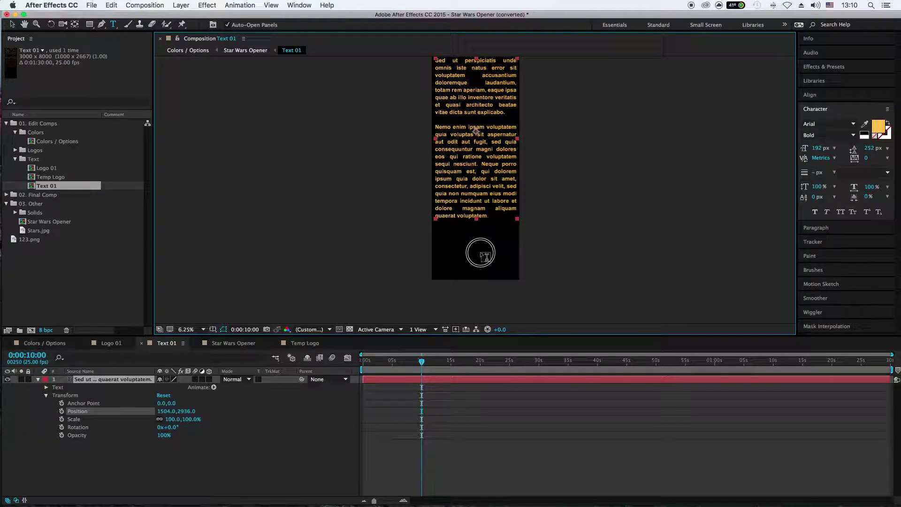
pyautogui.moveTo(485, 256); pyautogui.dragTo(485, 253)
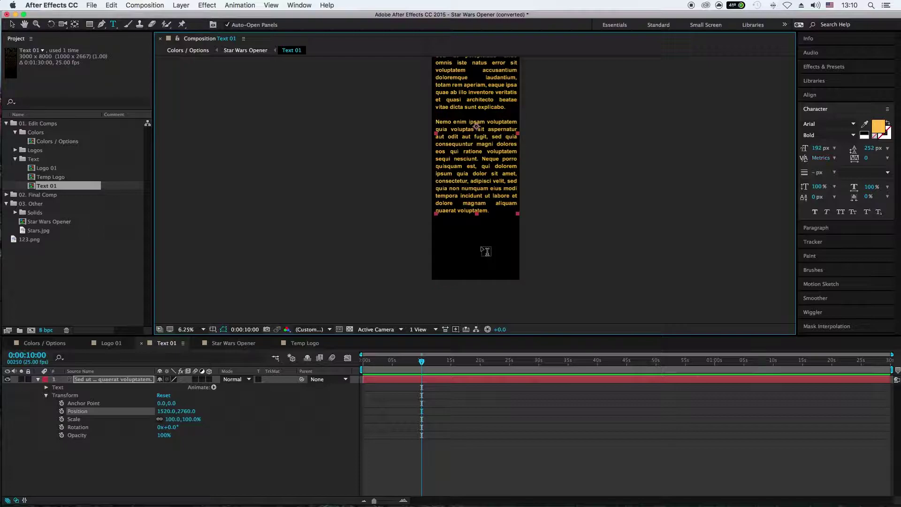
pyautogui.moveTo(486, 256); pyautogui.dragTo(486, 251)
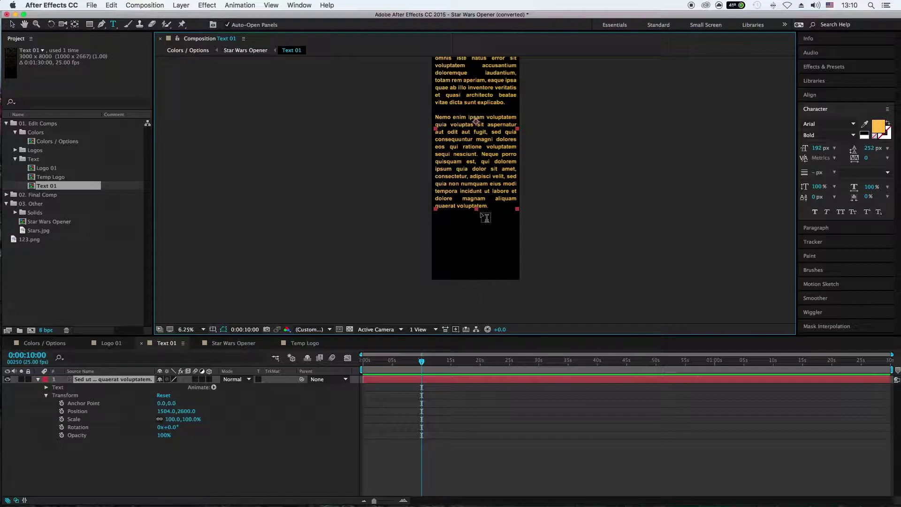
pyautogui.click(188, 412)
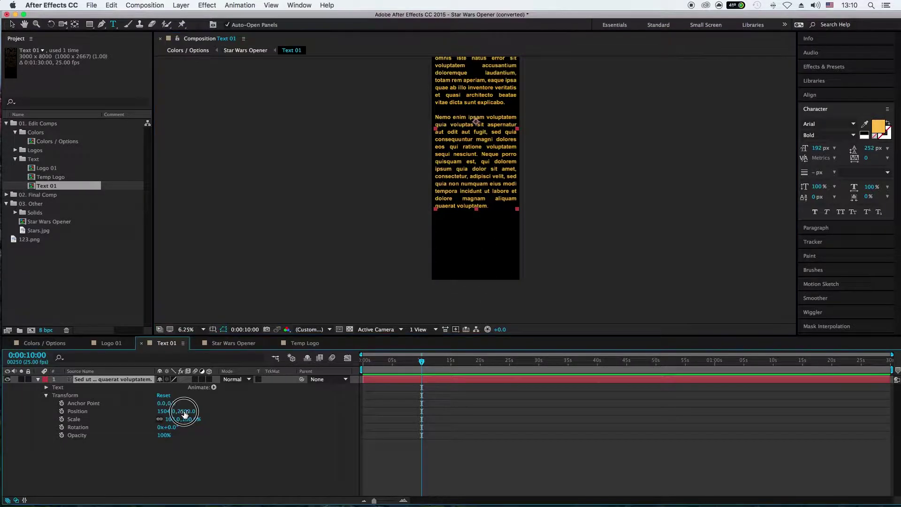
pyautogui.moveTo(189, 413); pyautogui.dragTo(338, 404)
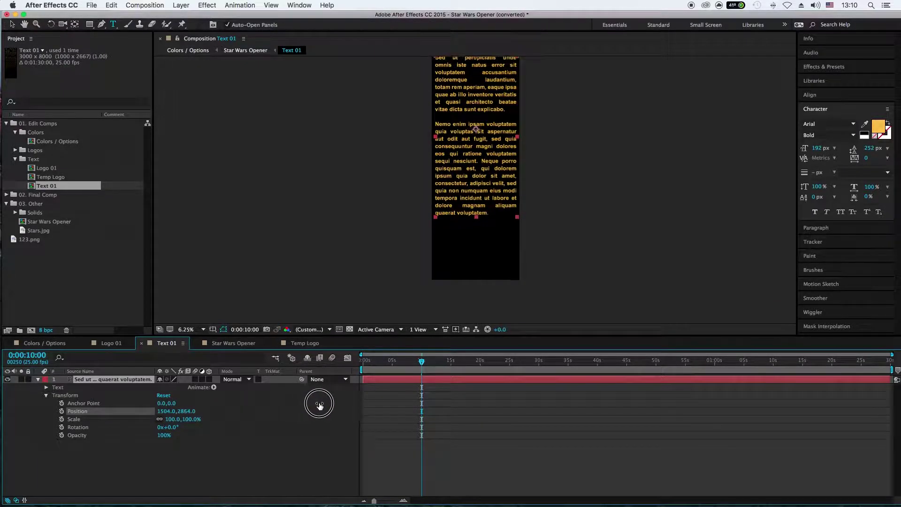
pyautogui.moveTo(338, 405); pyautogui.dragTo(489, 395)
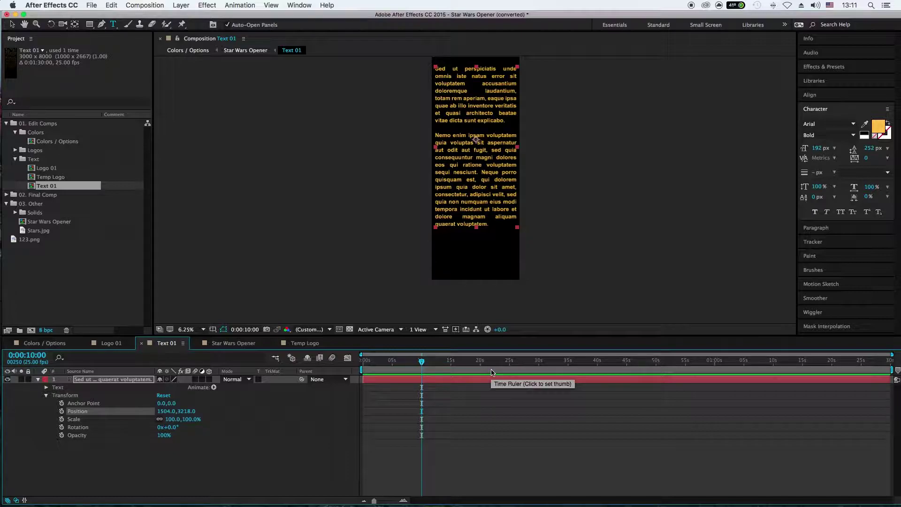
pyautogui.click(455, 86)
# Delete all the Latin placeholder text from the crawl paragraph.
pyautogui.moveTo(460, 87); pyautogui.dragTo(512, 253)
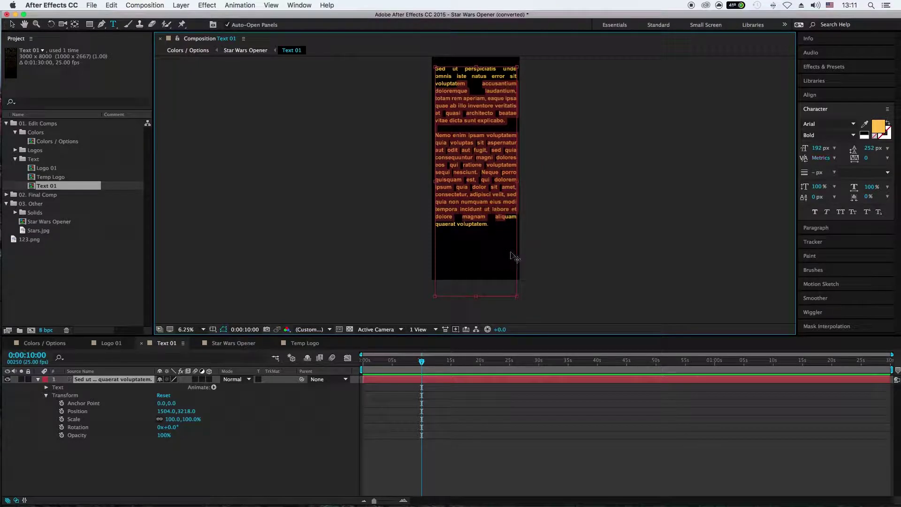
pyautogui.press('BackSpace')
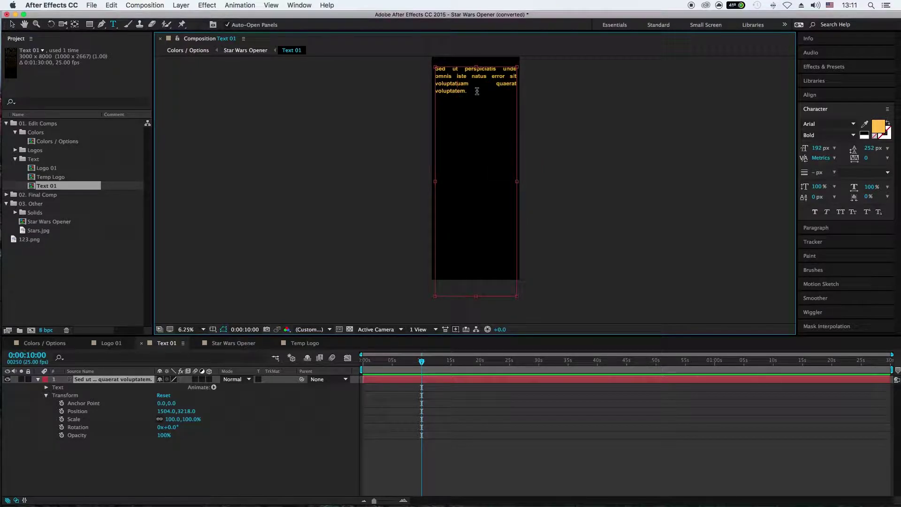
pyautogui.moveTo(495, 84); pyautogui.dragTo(436, 68)
pyautogui.press('BackSpace')
pyautogui.click(473, 74)
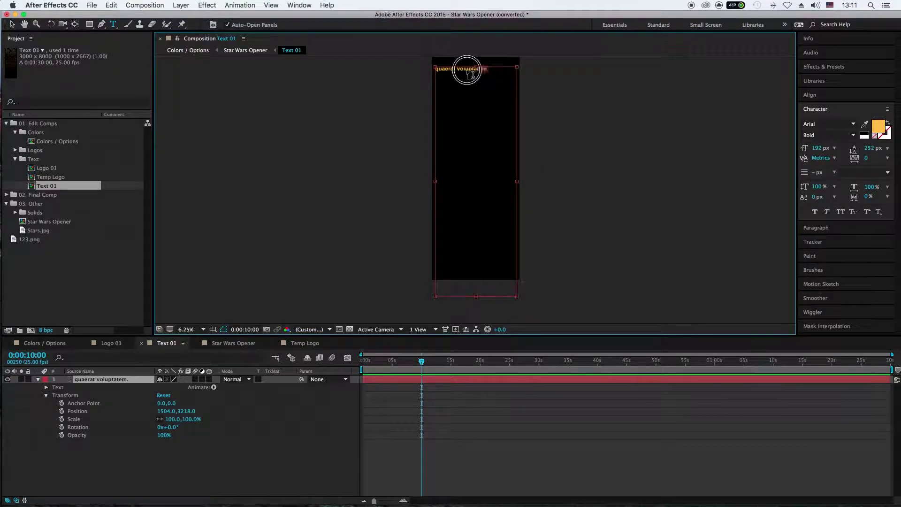
pyautogui.press('super+a')
pyautogui.press('BackSpace')
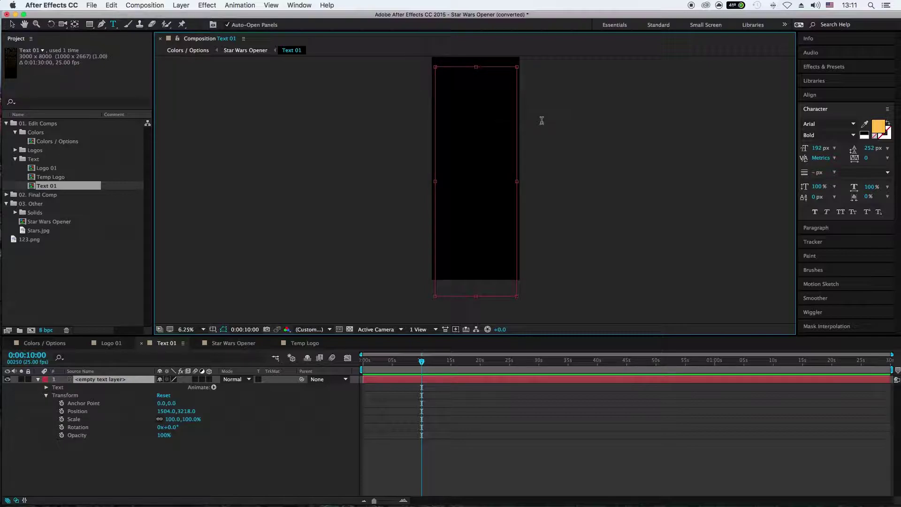
# Set the crawl text font to TH Sarabun New.
pyautogui.click(828, 124)
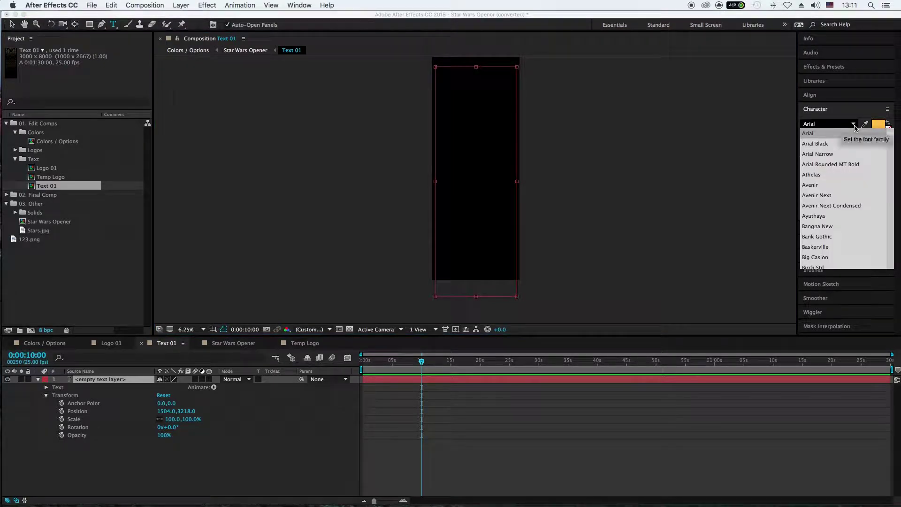
pyautogui.scroll(-4, 829, 196)
pyautogui.scroll(-4, 829, 197)
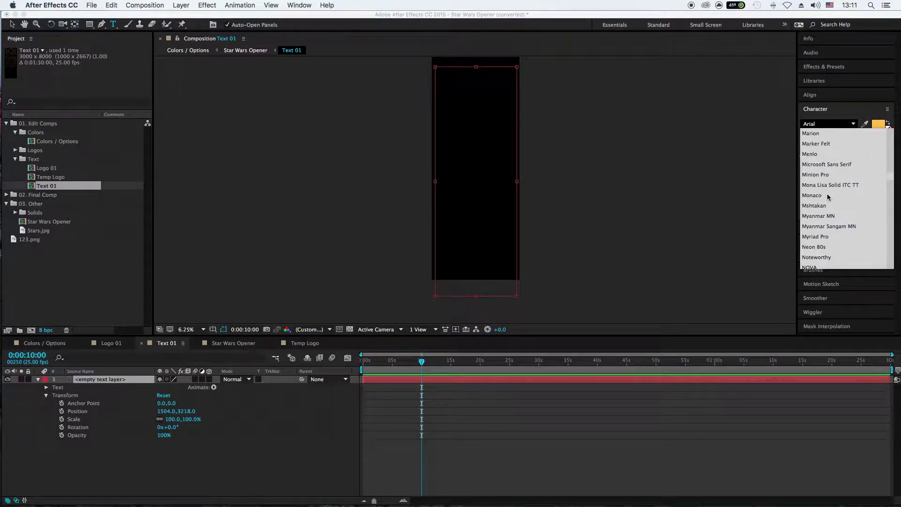
pyautogui.scroll(-5, 829, 196)
pyautogui.scroll(-5, 828, 196)
pyautogui.scroll(-5, 828, 196)
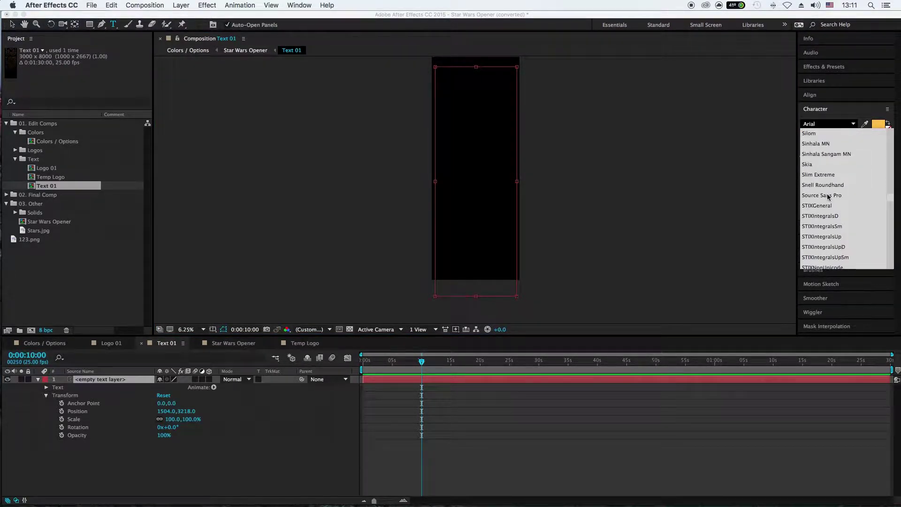
pyautogui.scroll(-5, 828, 196)
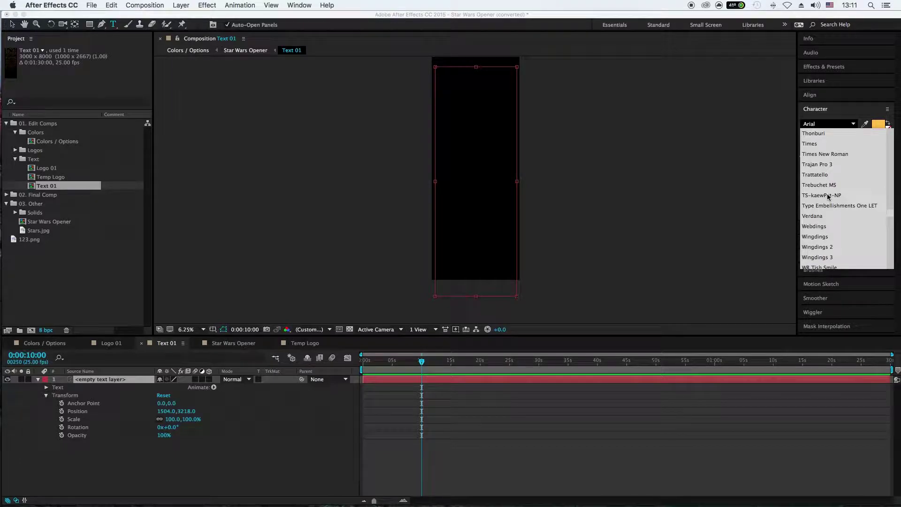
pyautogui.click(822, 136)
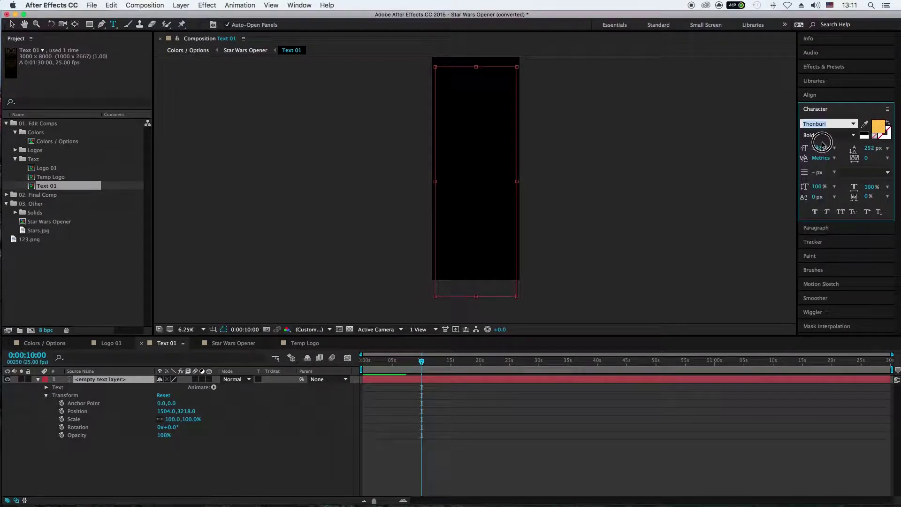
pyautogui.click(853, 123)
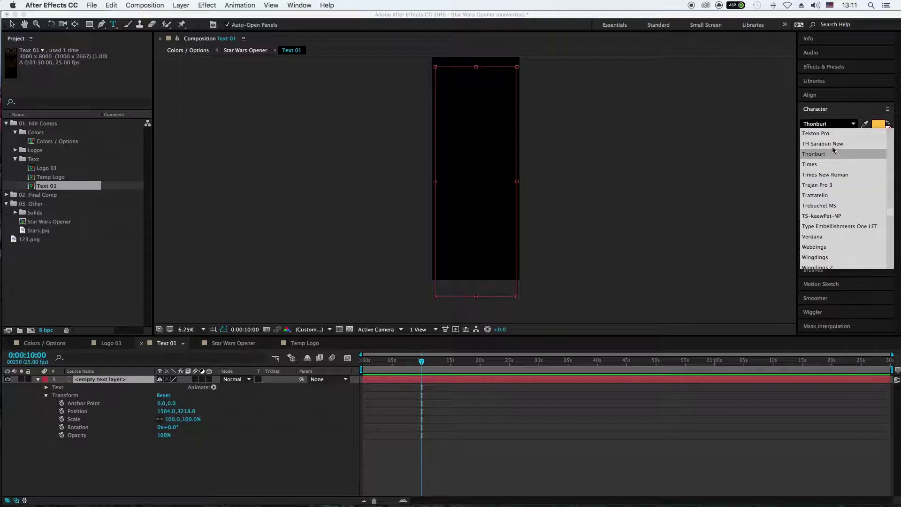
pyautogui.click(831, 143)
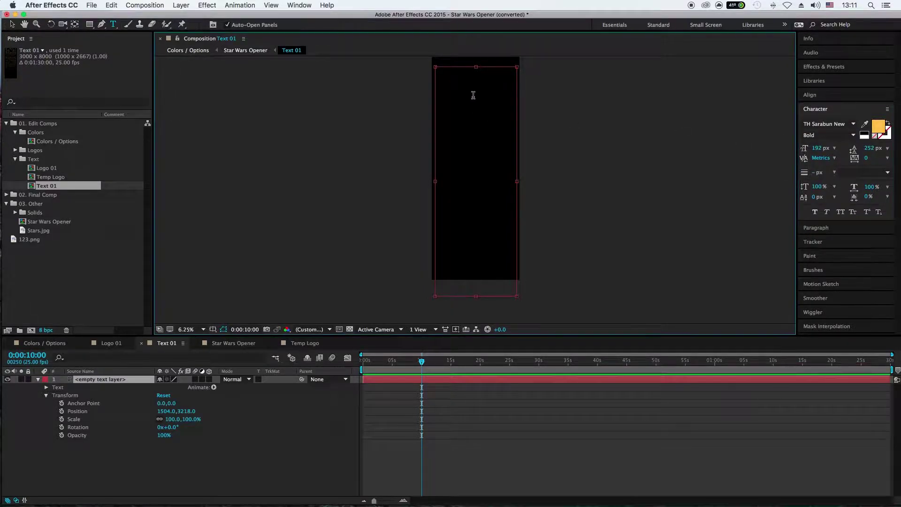
# Type a Thai self-introduction line and 'FMCA', then paste in the remaining Thai crawl lines.
pyautogui.hotkey('ctrl', 'space')
pyautogui.write('สวัส')
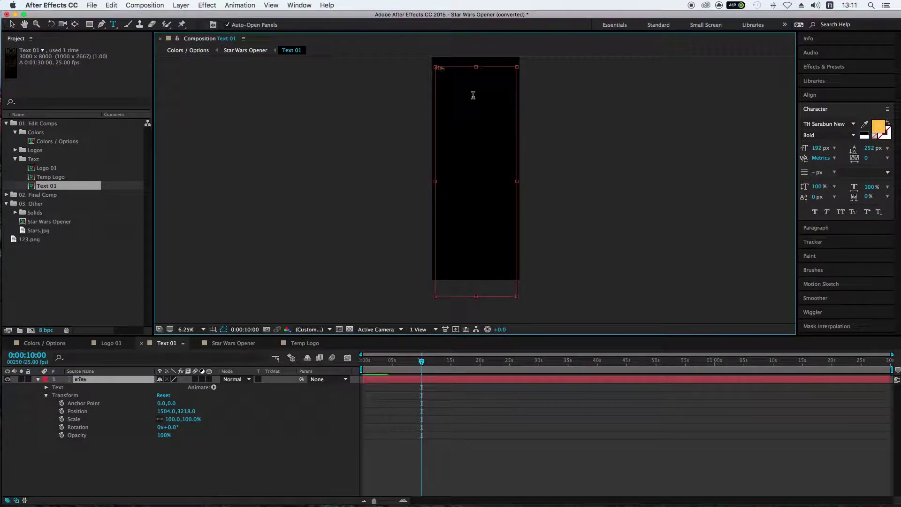
pyautogui.write('ดีเราชื่อม')
pyautogui.write('าย')
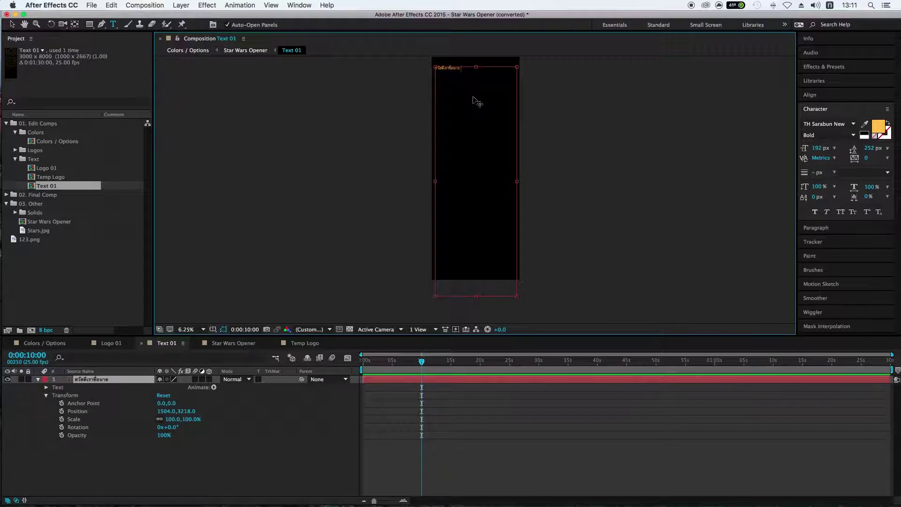
pyautogui.hotkey('ctrl', 'space')
pyautogui.write('FM')
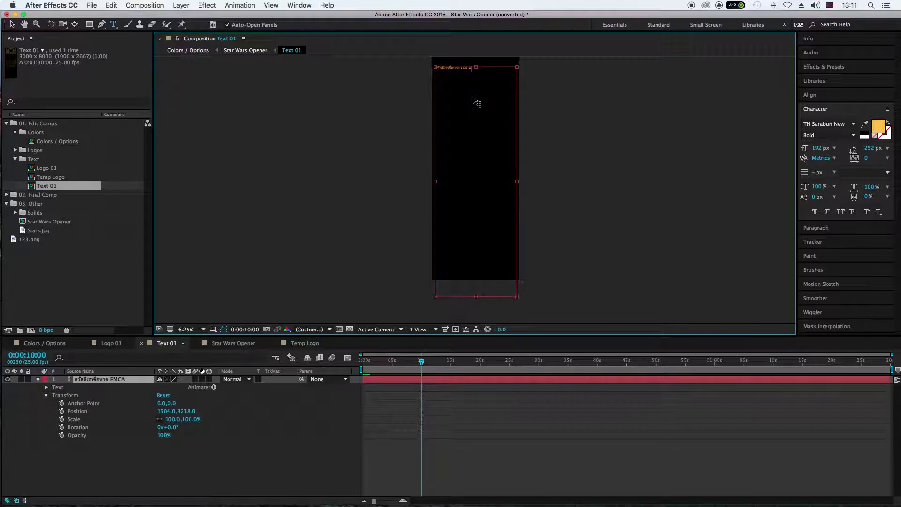
pyautogui.write('CA')
pyautogui.press('super+v')
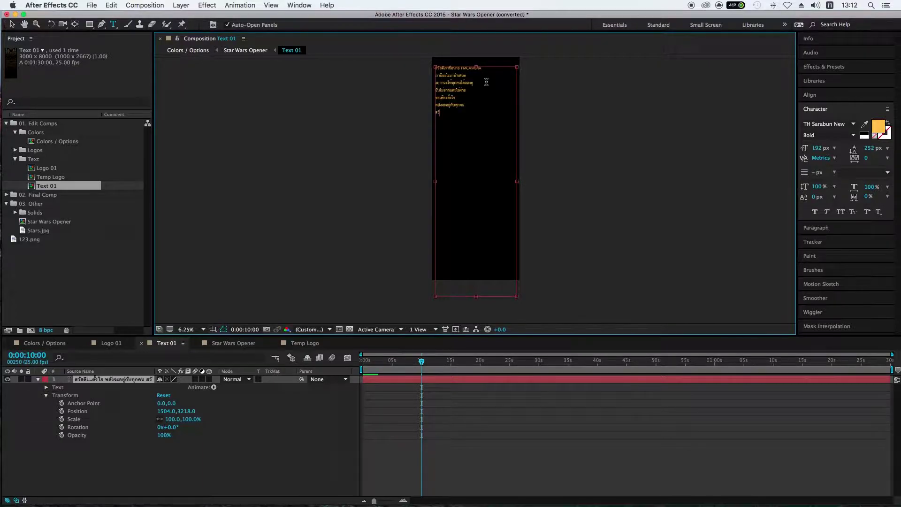
pyautogui.write('ดี')
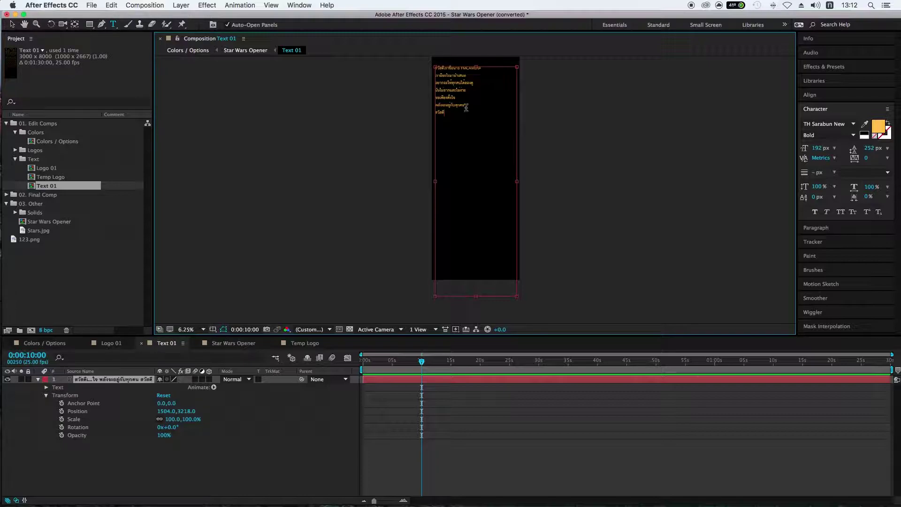
# Set Text 01's Position Y to 2600, then switch to the Star Wars Opener composition.
pyautogui.moveTo(189, 412); pyautogui.dragTo(23, 413)
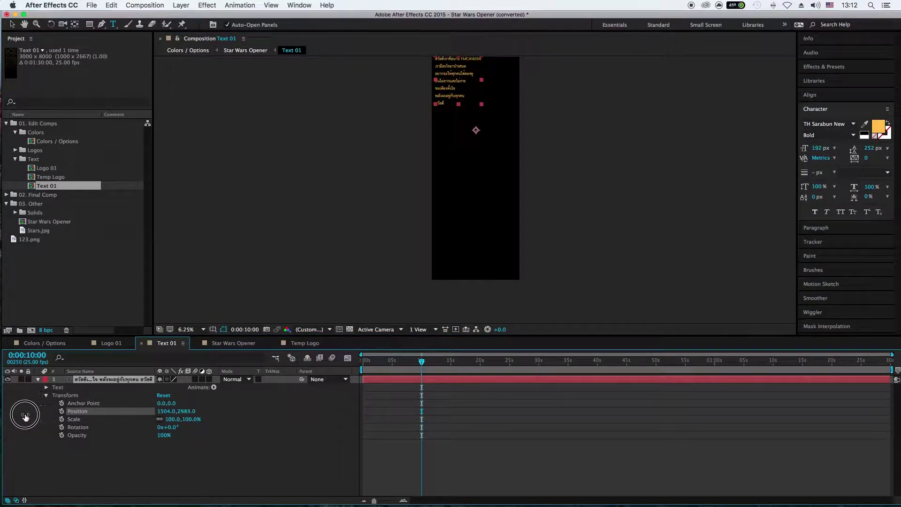
pyautogui.click(187, 412)
pyautogui.write('2600')
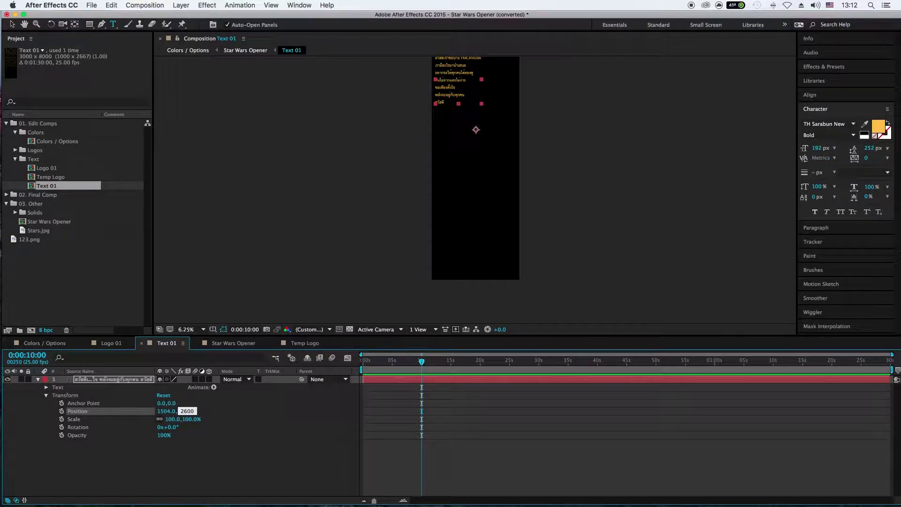
pyautogui.press('Return')
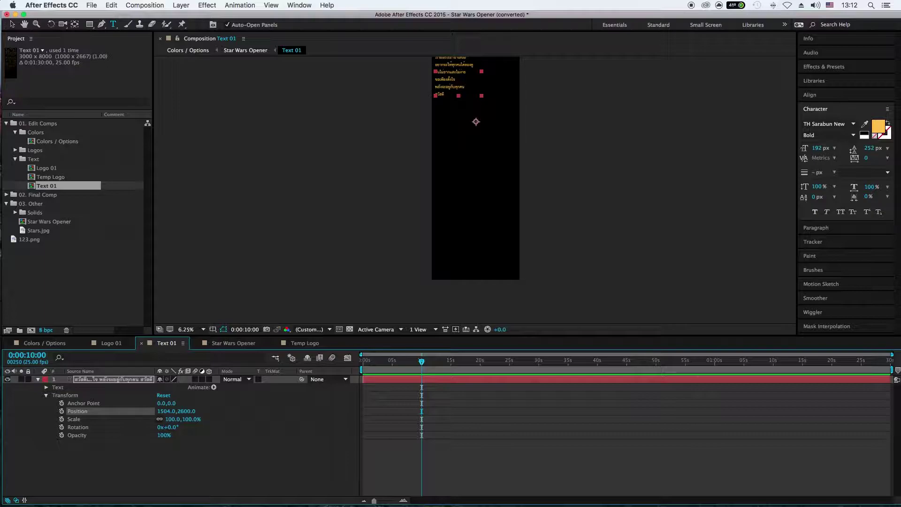
pyautogui.click(230, 344)
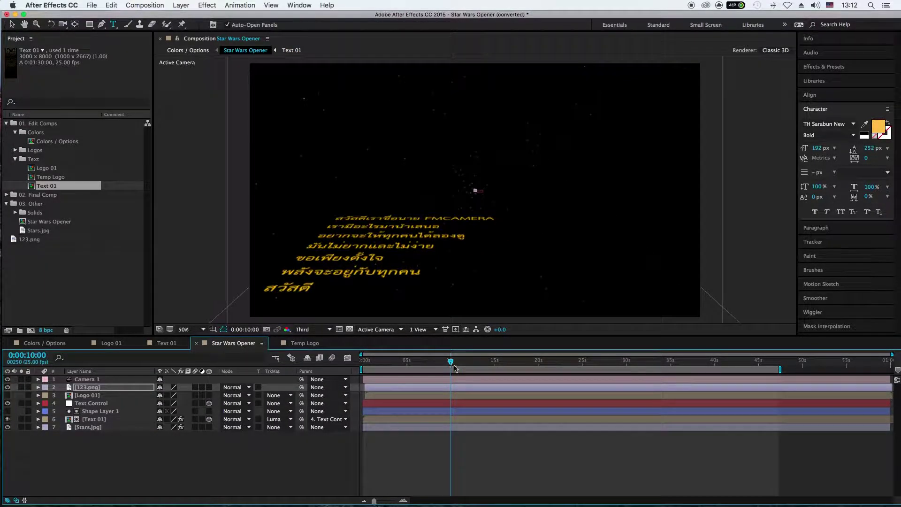
# Preview the opener from 0, end the work area near 16 seconds, and preview again.
pyautogui.moveTo(450, 362); pyautogui.dragTo(357, 366)
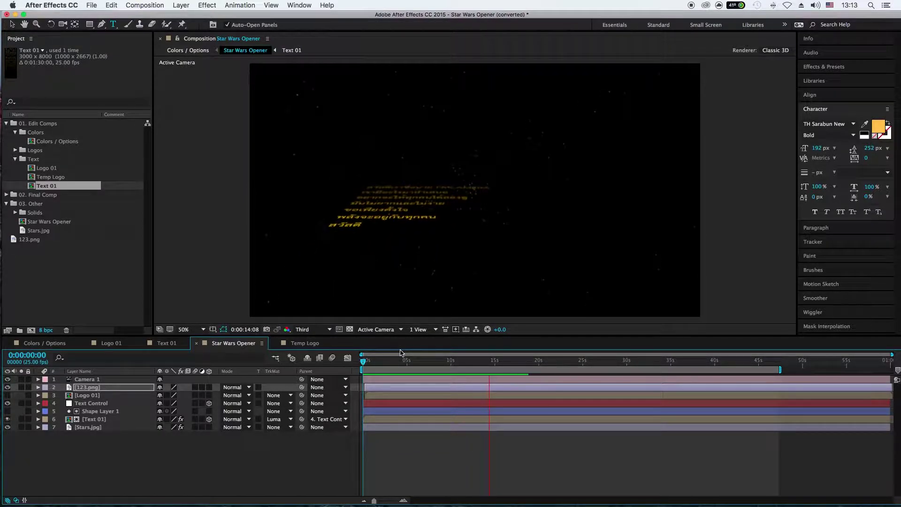
pyautogui.press('space')
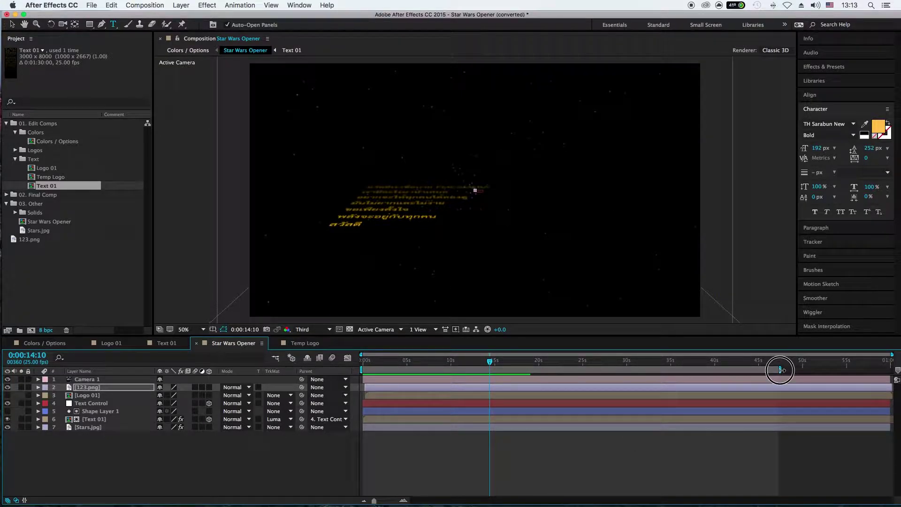
pyautogui.moveTo(781, 370)
pyautogui.mouseDown()
pyautogui.moveTo(866, 370)
pyautogui.moveTo(506, 373)
pyautogui.mouseUp()
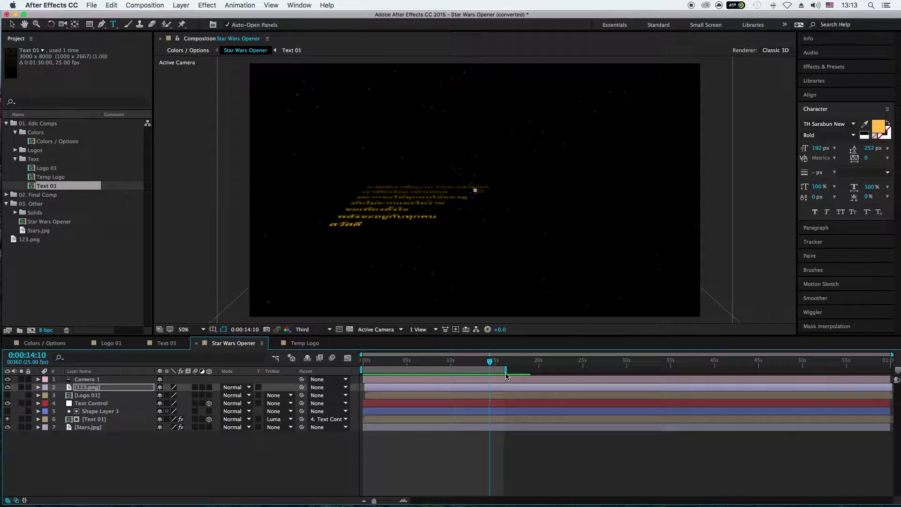
pyautogui.moveTo(491, 362); pyautogui.dragTo(434, 362)
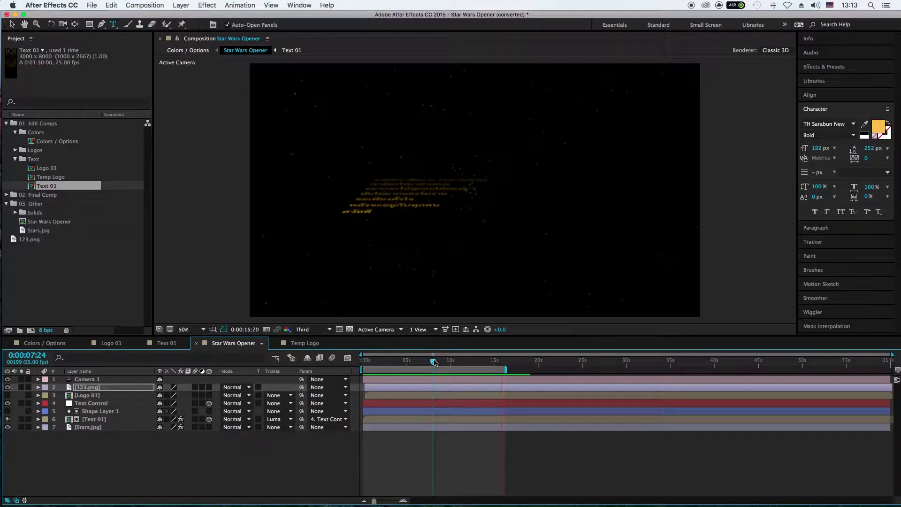
pyautogui.press('space')
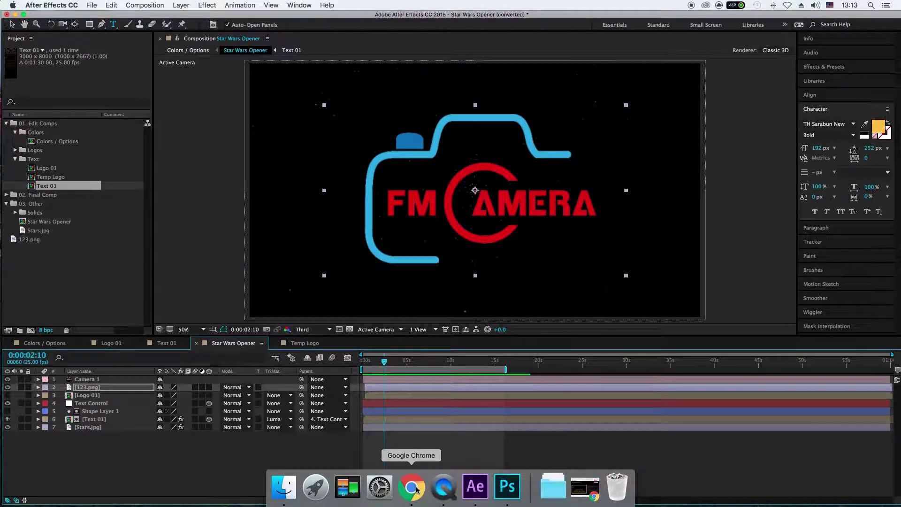
# Load the YouTube home page in a new Chrome tab.
pyautogui.click(417, 490)
pyautogui.click(246, 27)
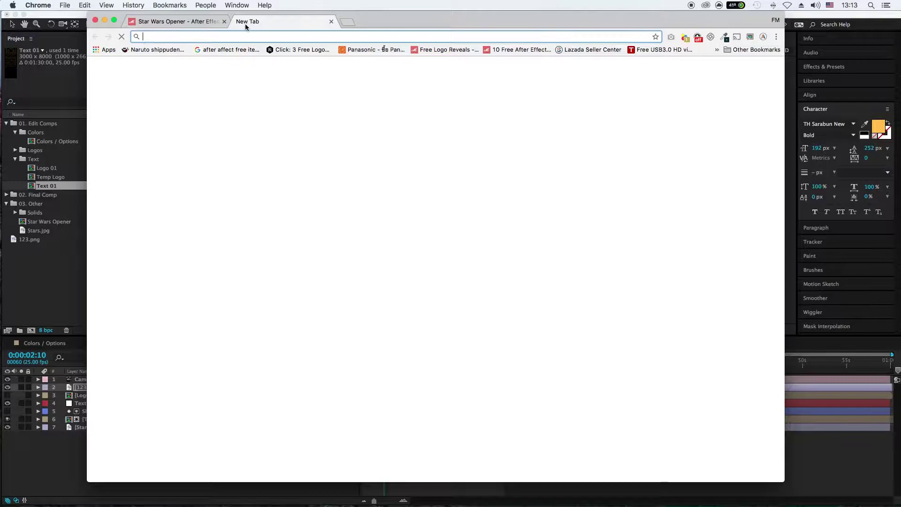
pyautogui.write('youtube.com')
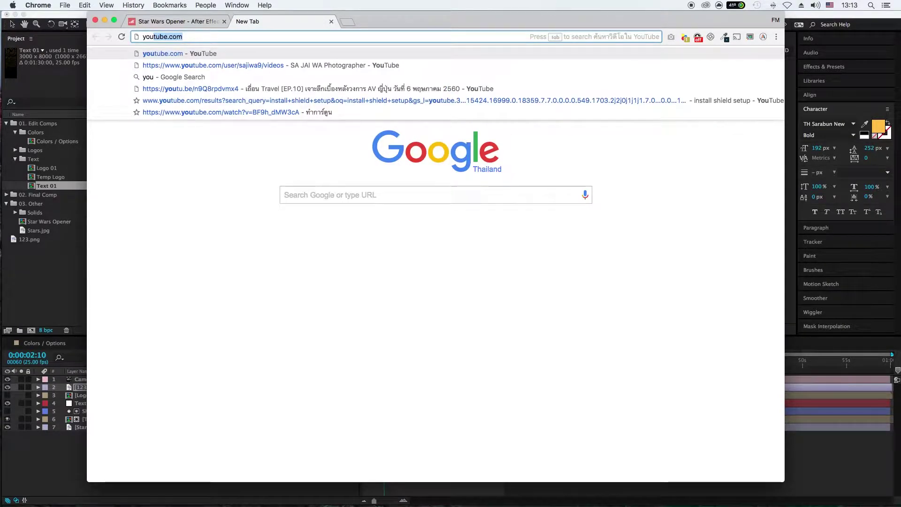
pyautogui.press('Return')
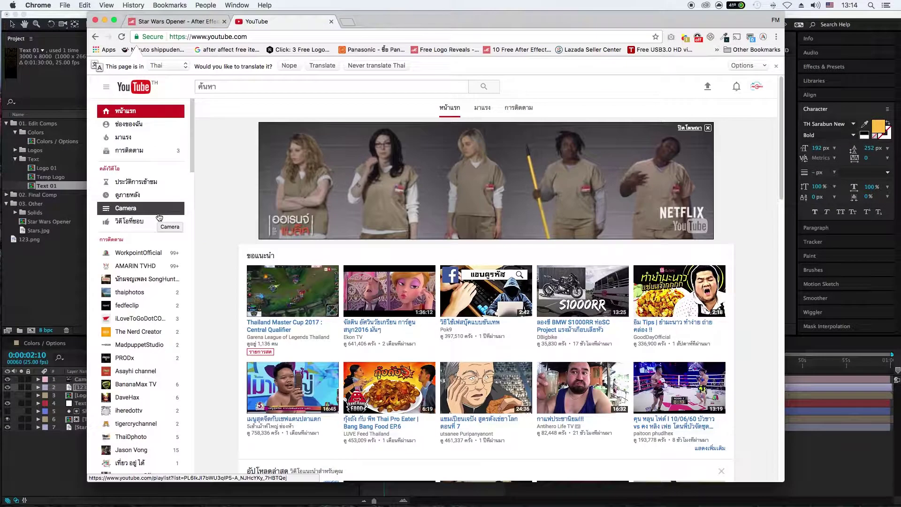
# Download Fortunate Note from the Creator Studio Audio Library and show the MP3 in Finder.
pyautogui.click(760, 87)
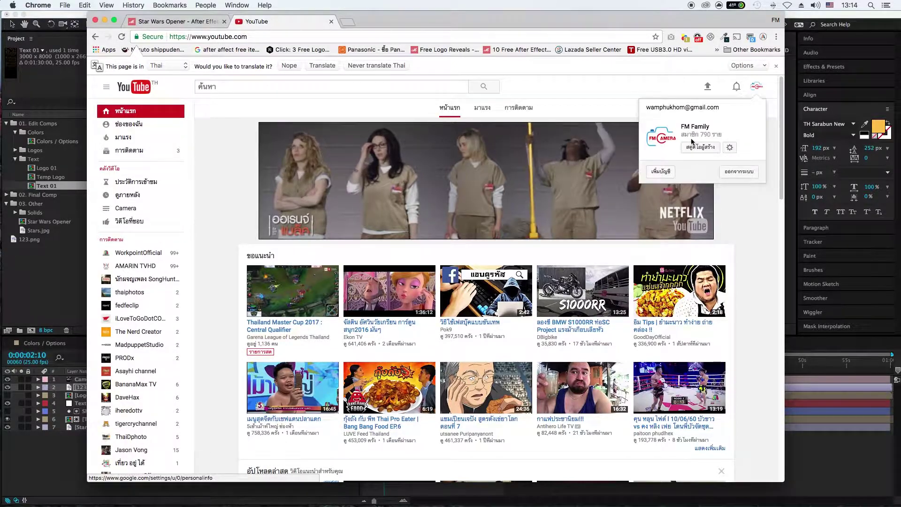
pyautogui.click(694, 149)
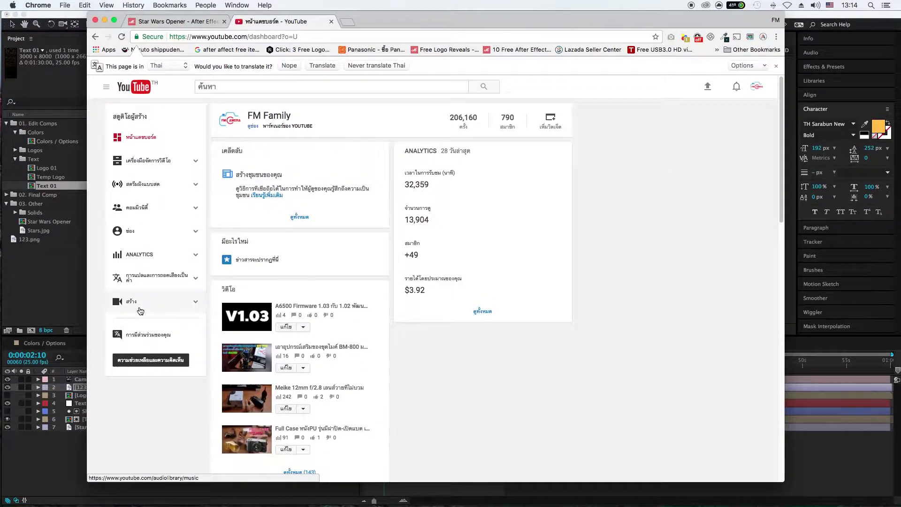
pyautogui.click(144, 303)
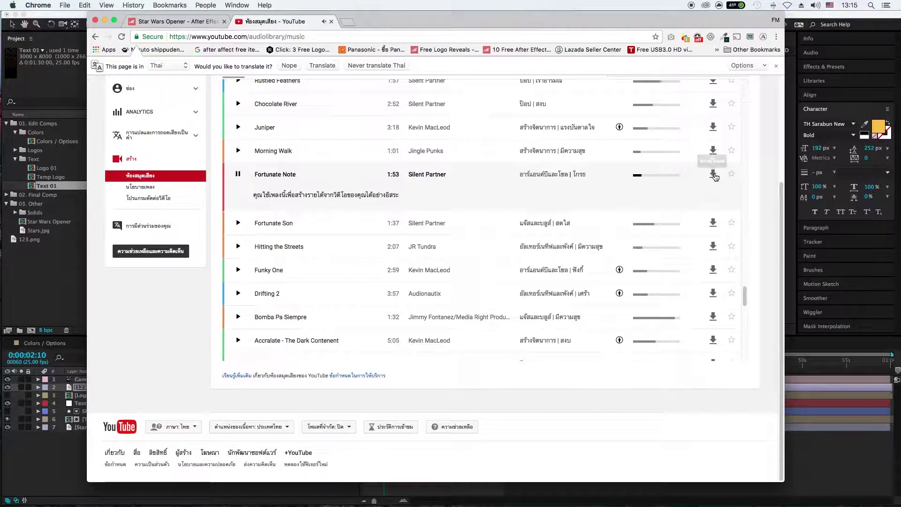
pyautogui.click(713, 174)
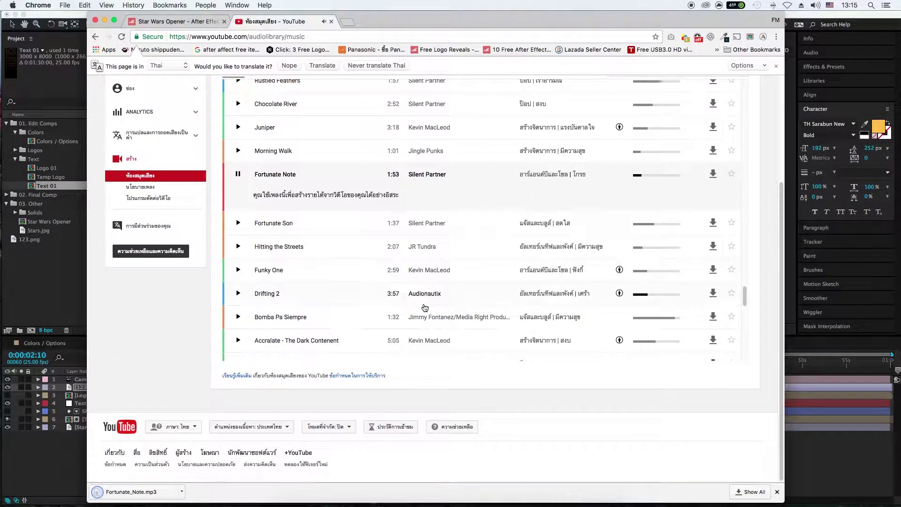
pyautogui.click(180, 492)
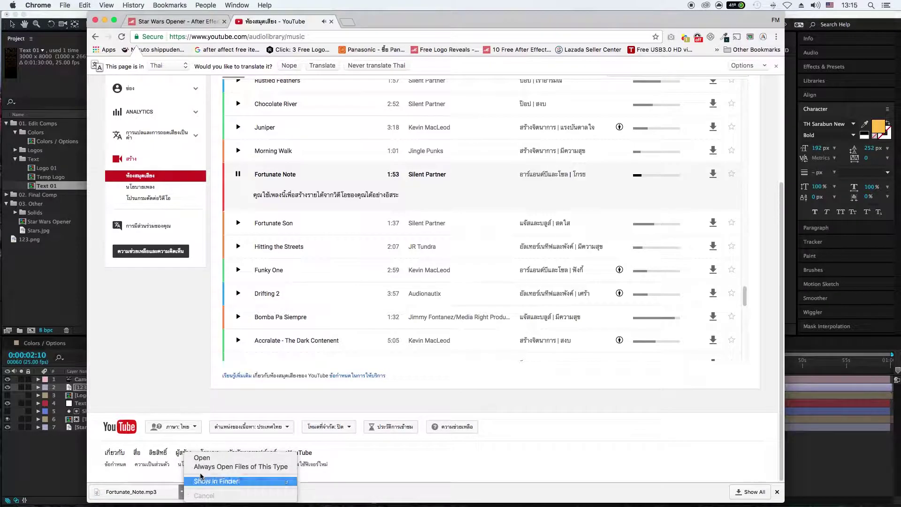
pyautogui.click(199, 478)
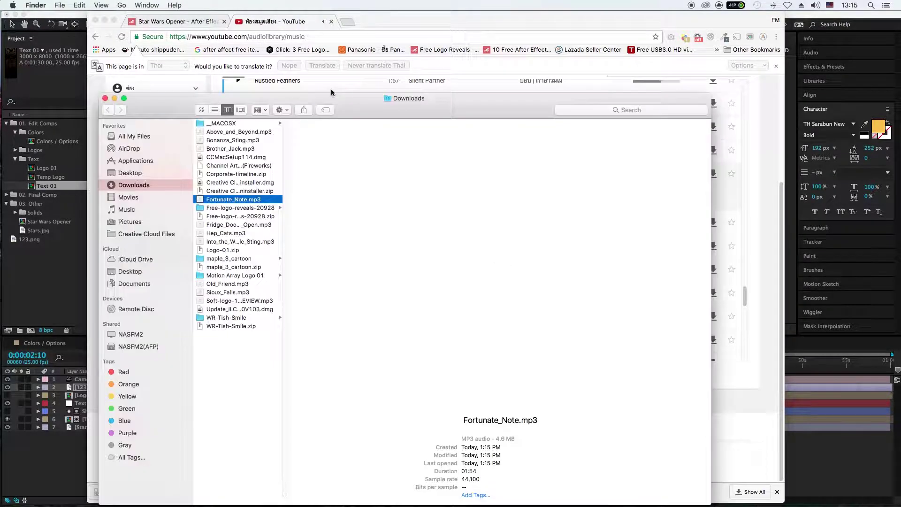
# Close Chrome and drag Fortunate_Note.mp3 from Downloads into the Star Wars Opener timeline.
pyautogui.click(95, 21)
pyautogui.moveTo(185, 98); pyautogui.dragTo(305, 59)
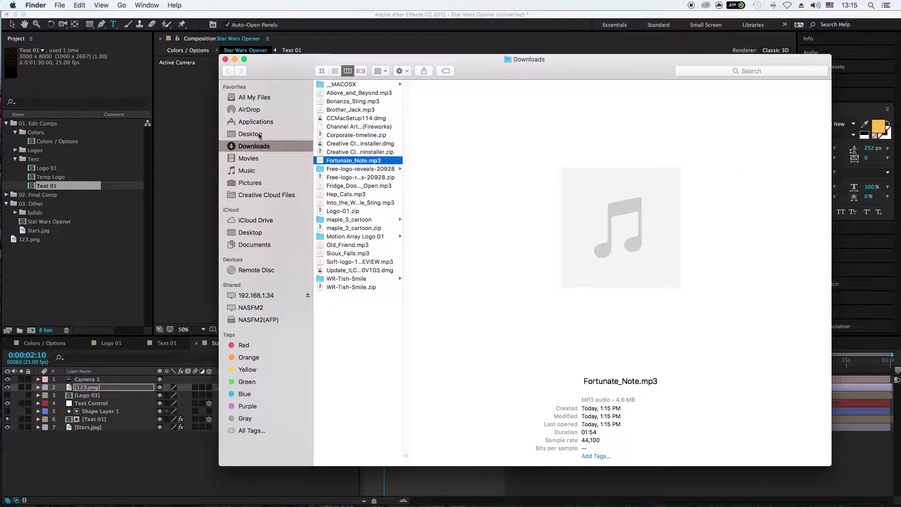
pyautogui.moveTo(349, 163)
pyautogui.mouseDown()
pyautogui.moveTo(83, 391)
pyautogui.moveTo(25, 256)
pyautogui.moveTo(160, 449)
pyautogui.mouseUp()
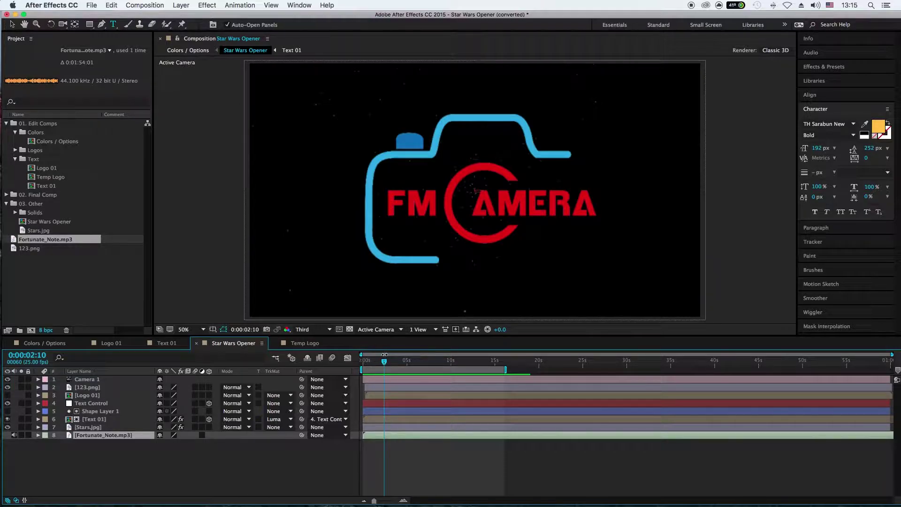
# Preview the Star Wars Opener with music from the start.
pyautogui.moveTo(384, 360); pyautogui.dragTo(358, 365)
pyautogui.press('space')
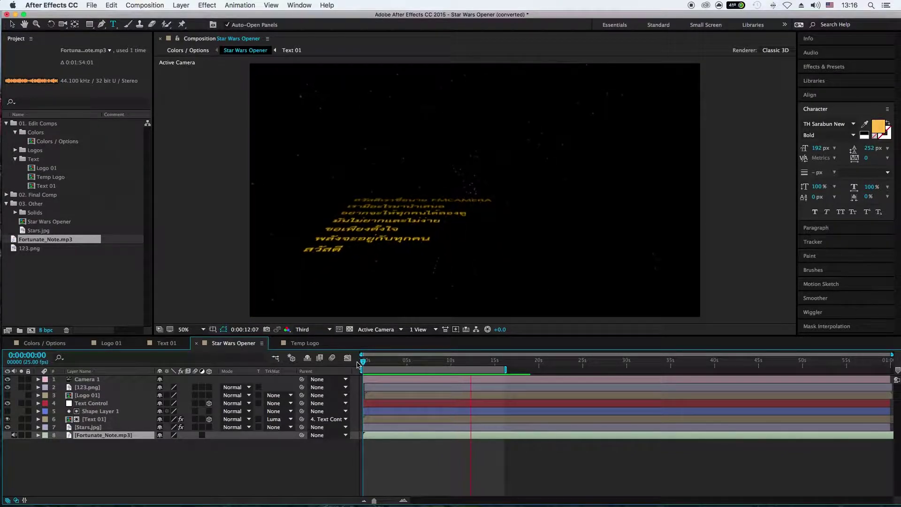
pyautogui.press('space')
pyautogui.press('space')
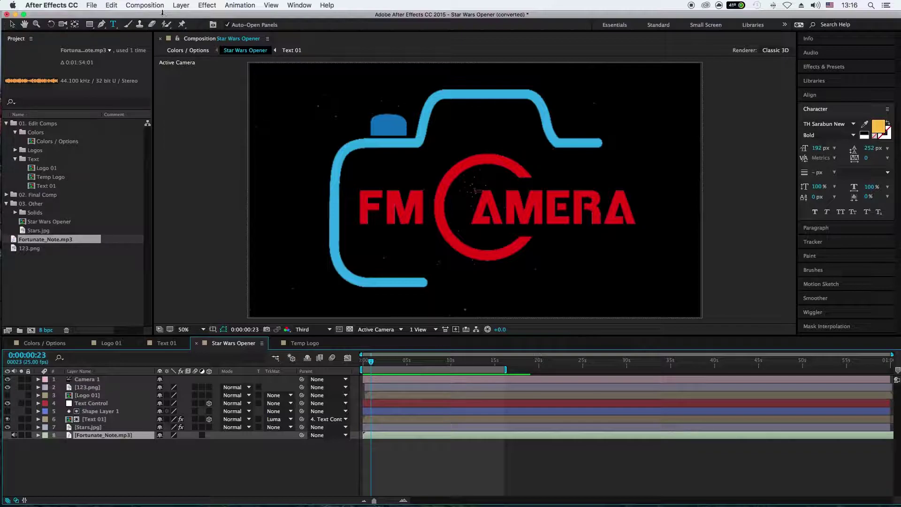
# Add the Star Wars Opener composition to the Render Queue via File > Export.
pyautogui.click(140, 5)
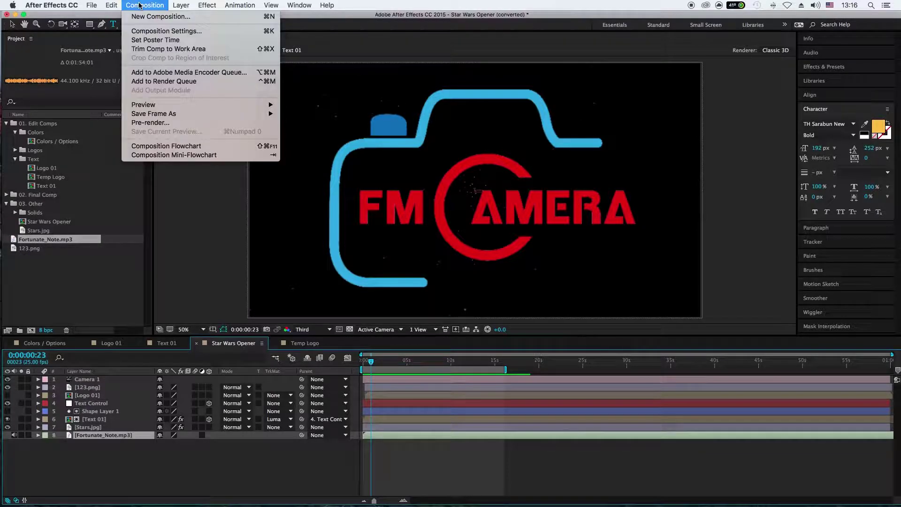
pyautogui.moveTo(94, 6)
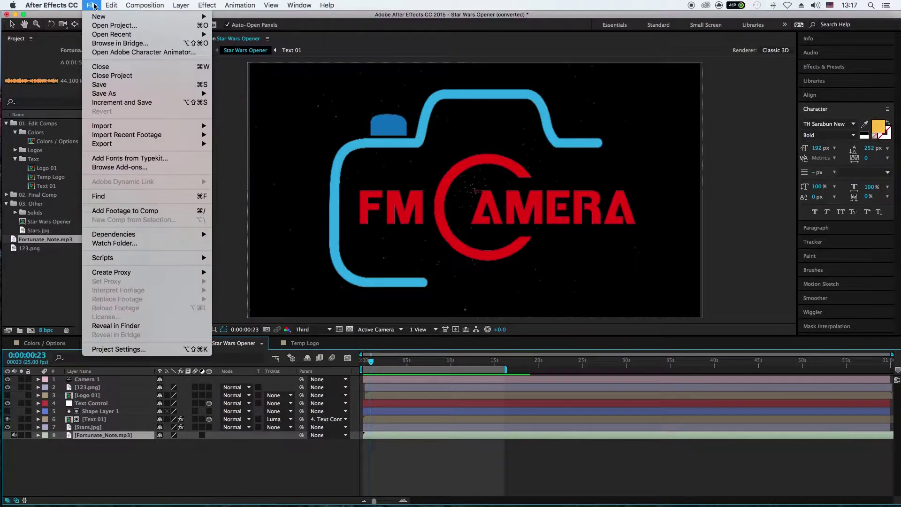
pyautogui.moveTo(144, 145)
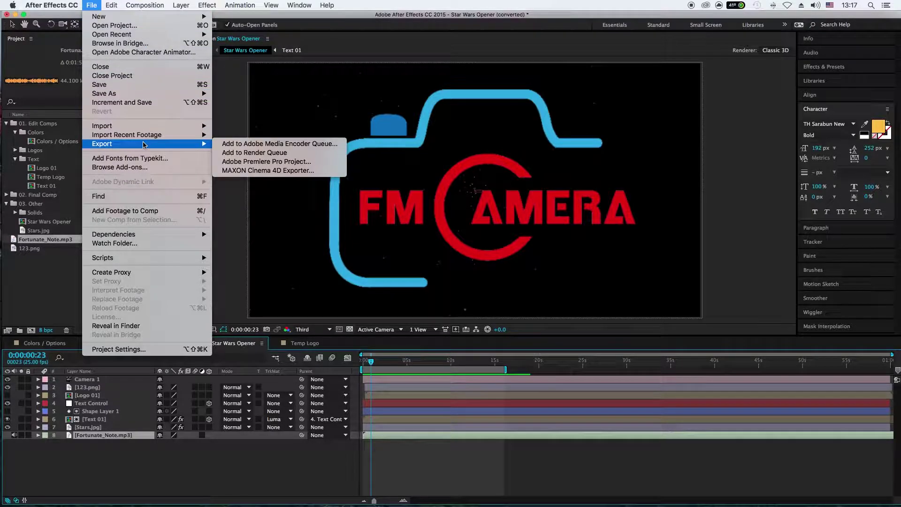
pyautogui.click(314, 155)
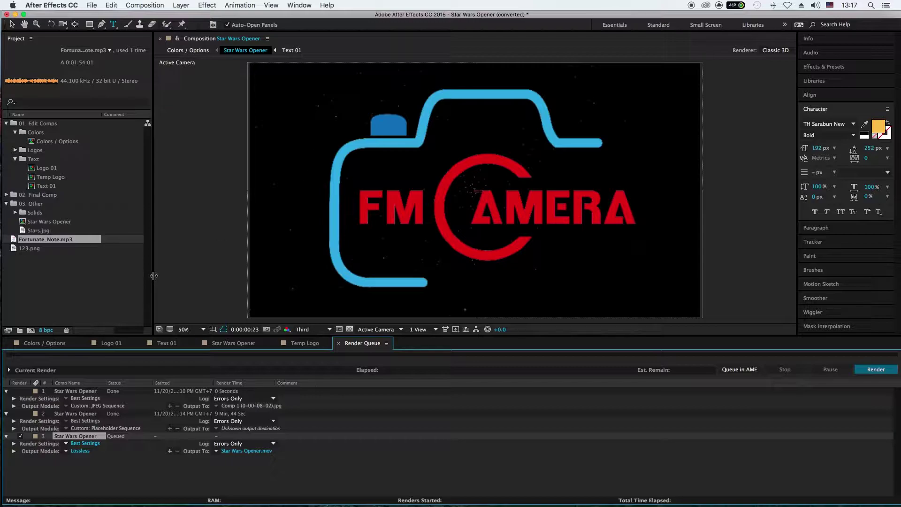
# Select render queue item 3, Star Wars Opener, and render it to Star Wars Opener.mov.
pyautogui.click(272, 441)
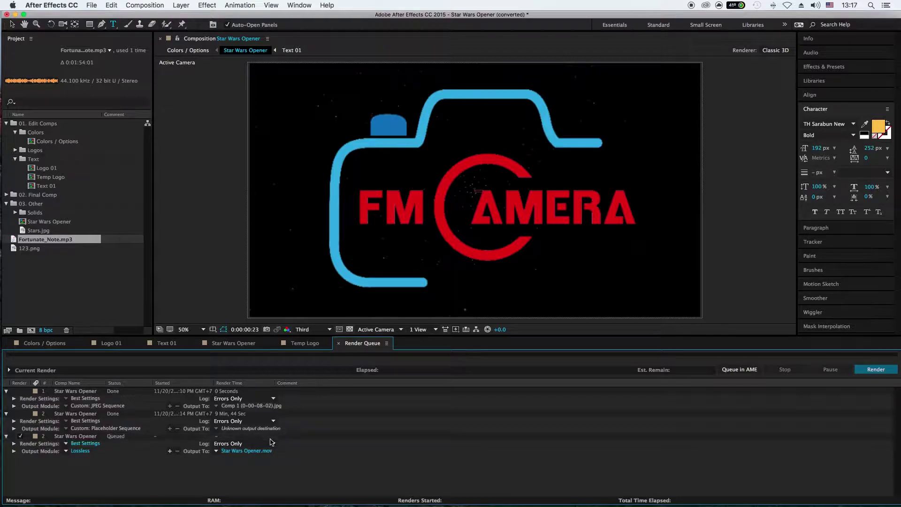
pyautogui.click(97, 438)
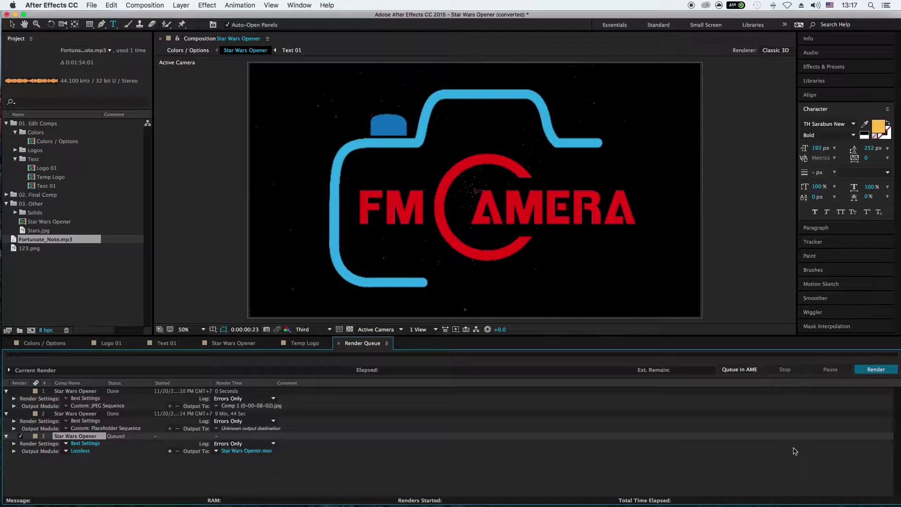
pyautogui.click(877, 371)
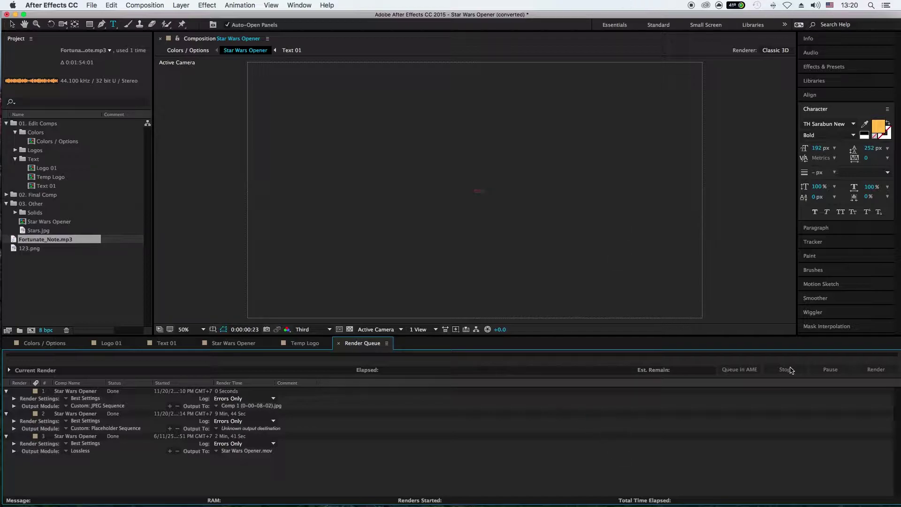
# Browse the desktop's Auto-Save and Star-wars-opener-20513 folders, then close the Finder windows.
pyautogui.moveTo(789, 14); pyautogui.dragTo(522, 234)
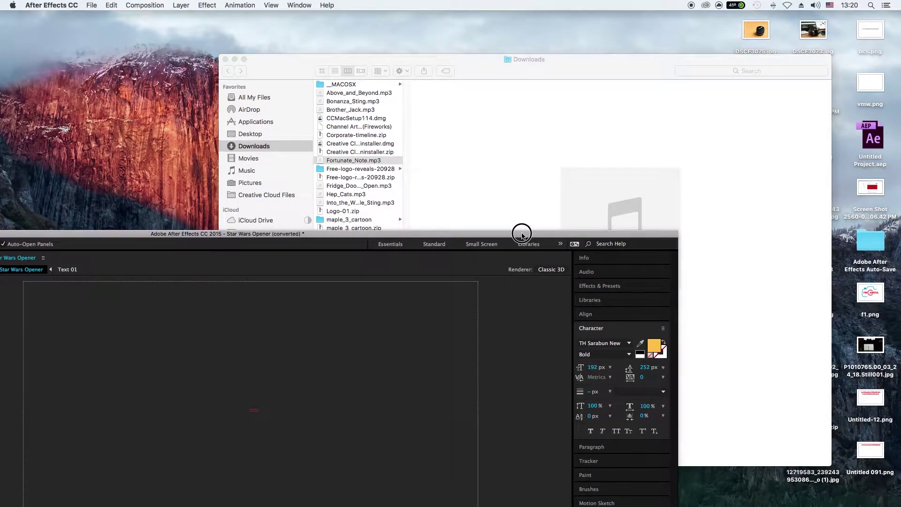
pyautogui.doubleClick(871, 241)
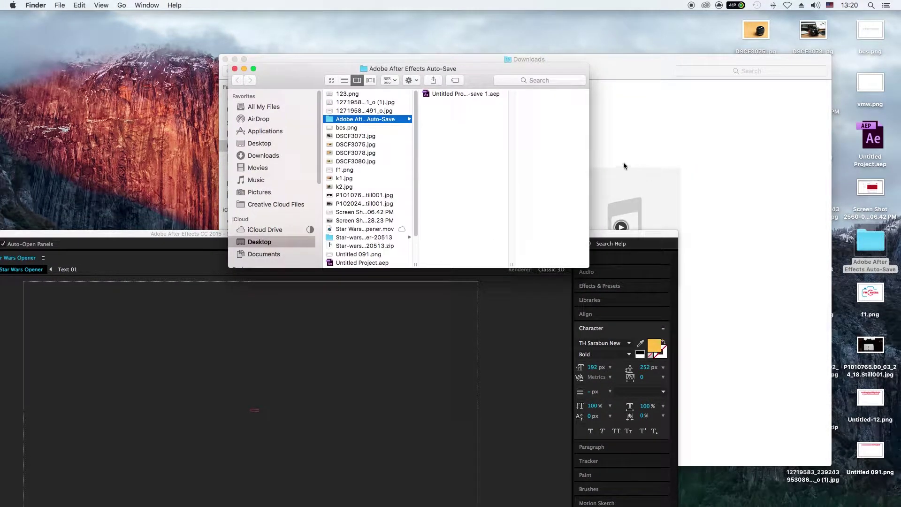
pyautogui.click(235, 68)
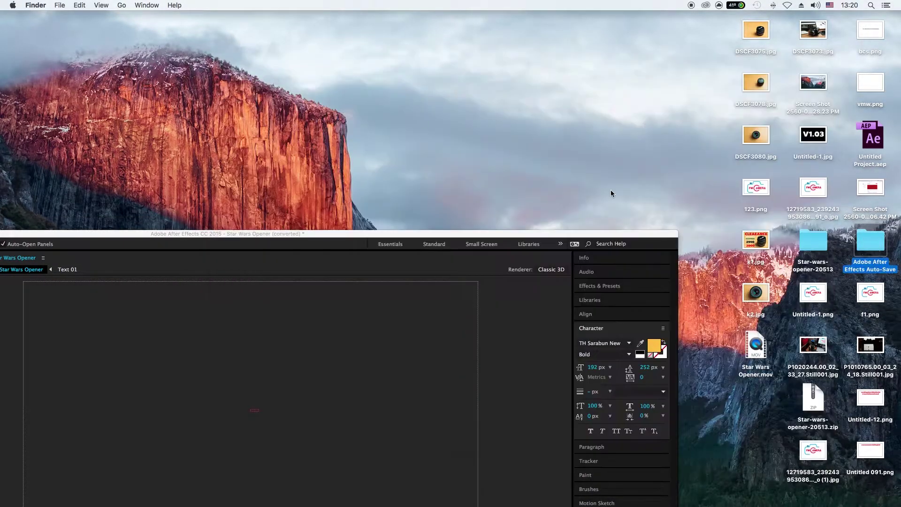
pyautogui.click(225, 59)
pyautogui.doubleClick(819, 242)
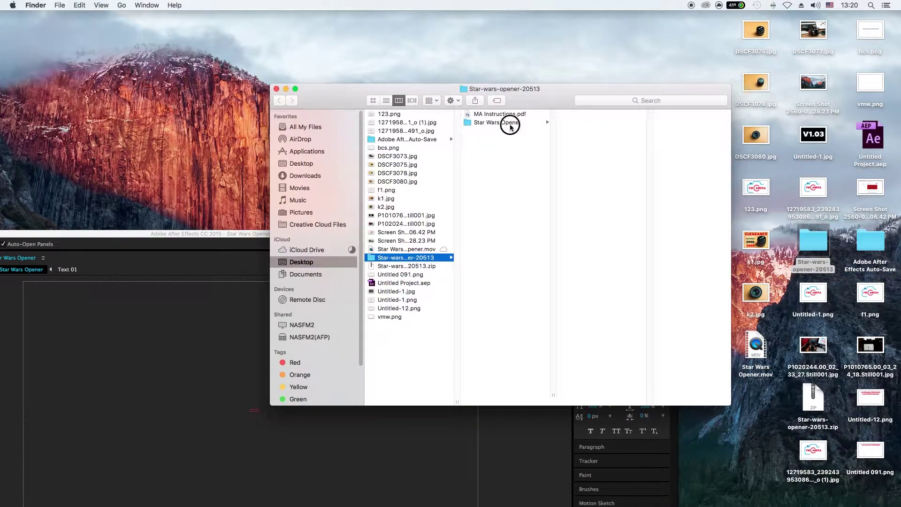
pyautogui.click(510, 124)
pyautogui.click(277, 89)
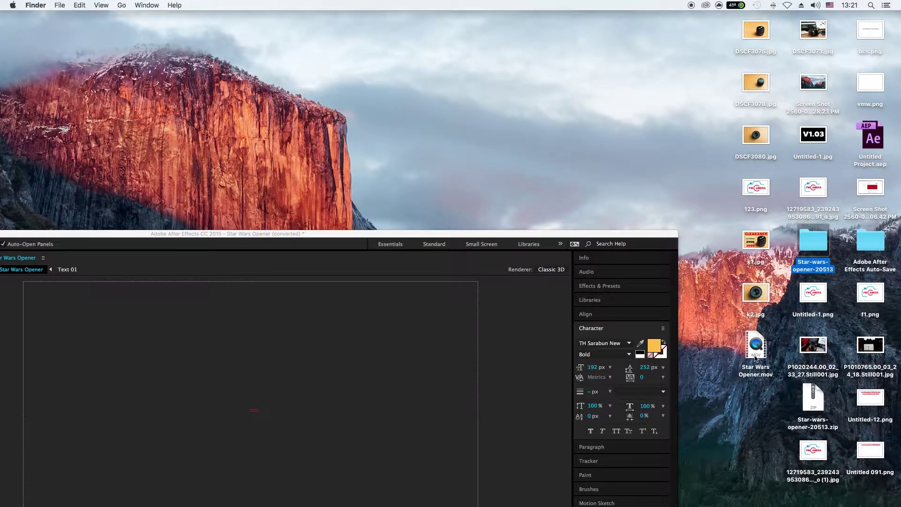
# Open the rendered Star Wars Opener.mov from the desktop.
pyautogui.click(756, 349)
pyautogui.moveTo(245, 233)
pyautogui.mouseDown()
pyautogui.moveTo(505, 15)
pyautogui.moveTo(108, 4)
pyautogui.mouseUp()
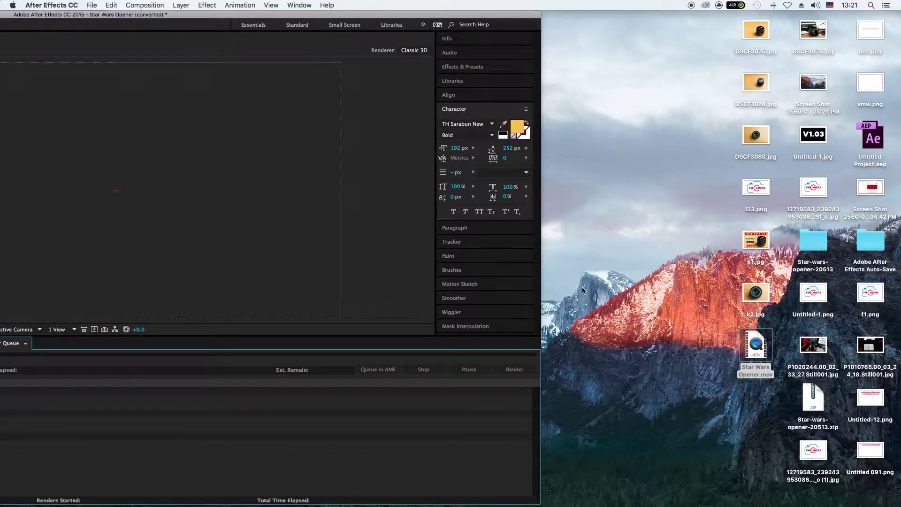
pyautogui.click(762, 348)
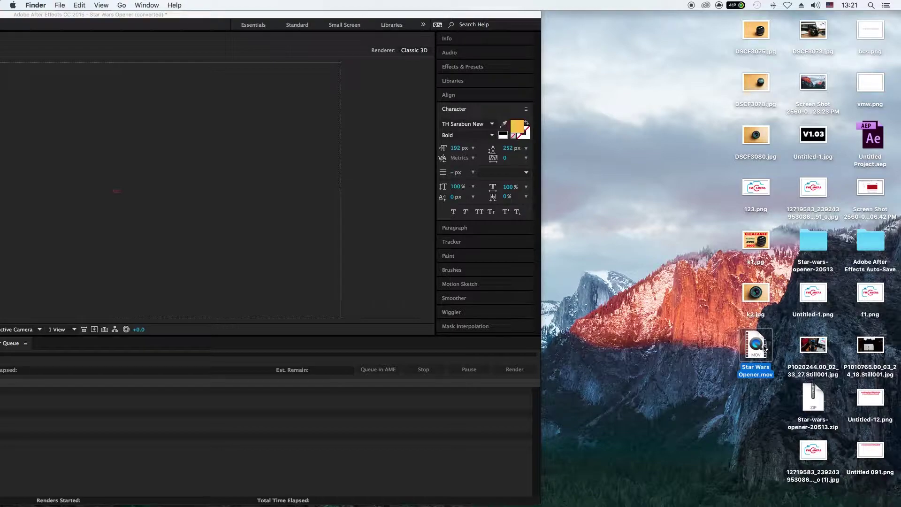
pyautogui.click(706, 342)
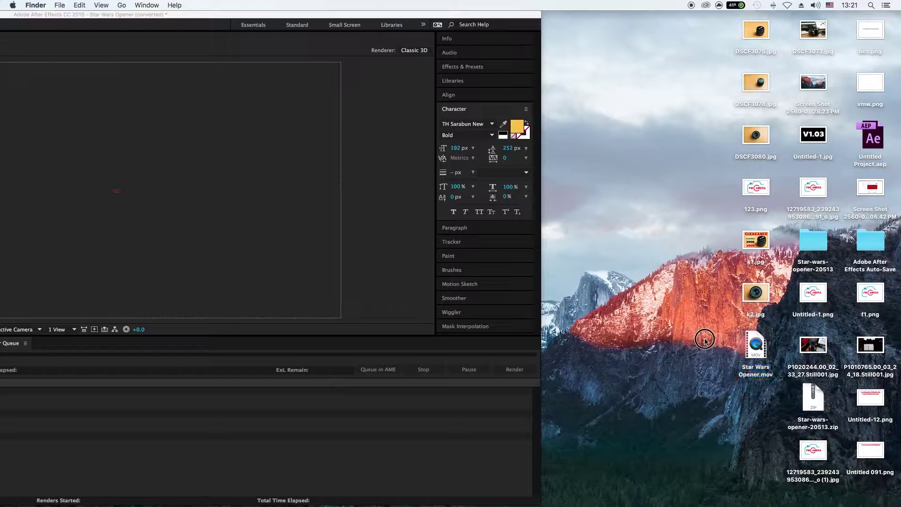
pyautogui.doubleClick(758, 348)
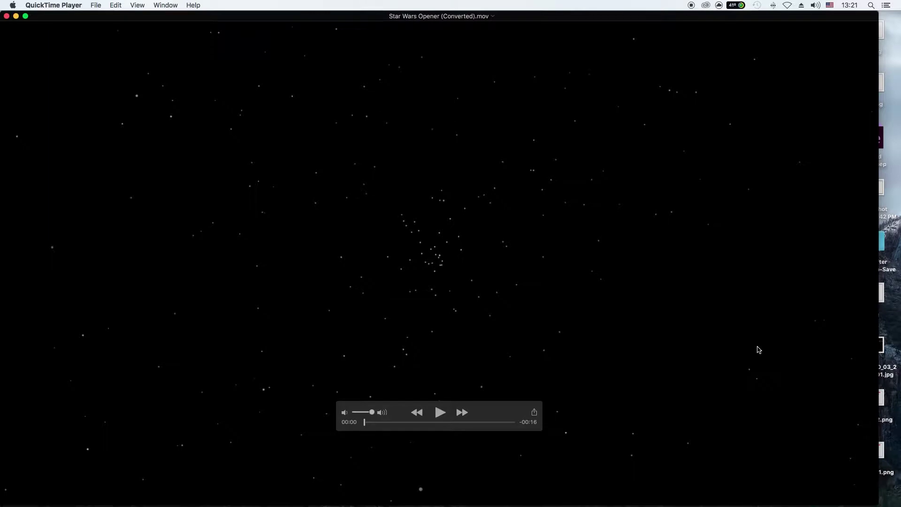
# Play the rendered movie, then close it, saving Star Wars Opener (Converted) to the Desktop.
pyautogui.press('space')
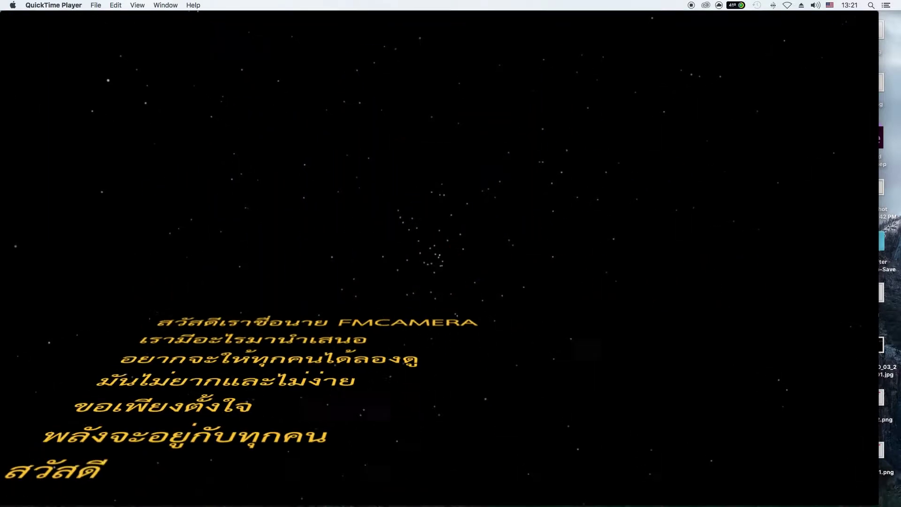
pyautogui.press('super+w')
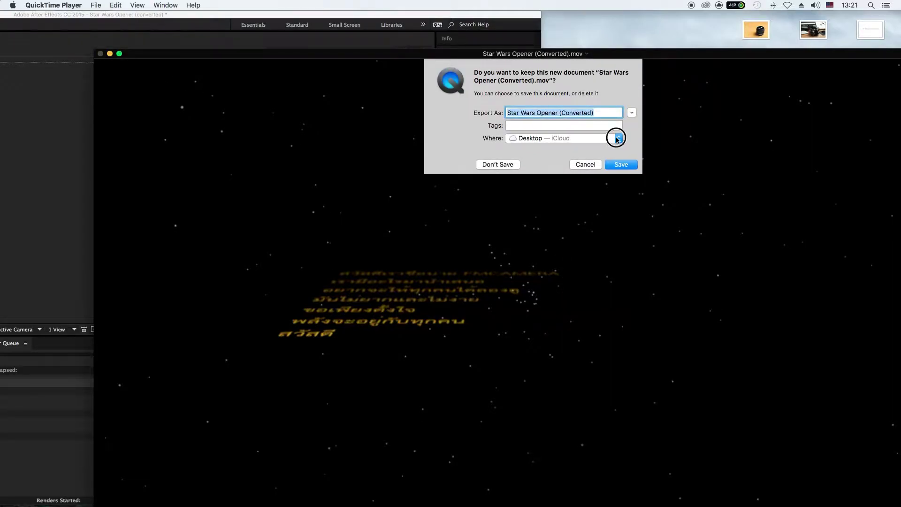
pyautogui.click(618, 139)
pyautogui.click(601, 141)
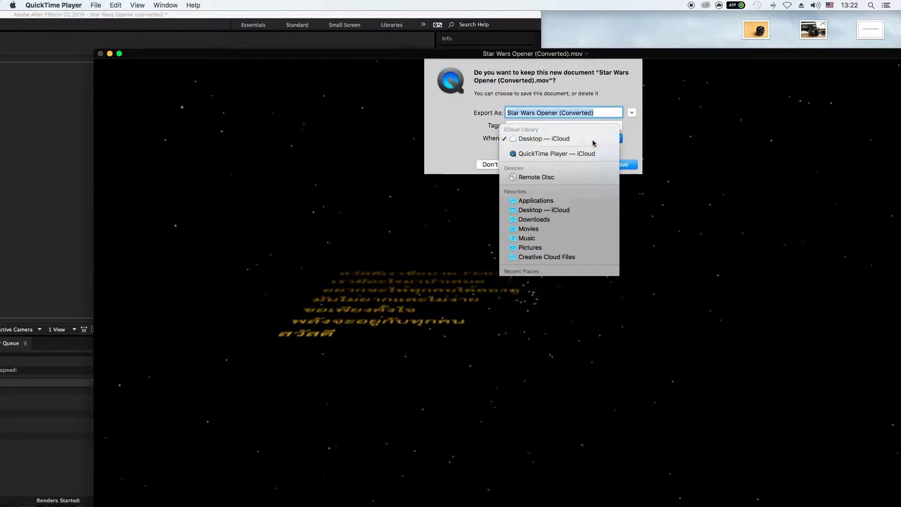
pyautogui.click(623, 164)
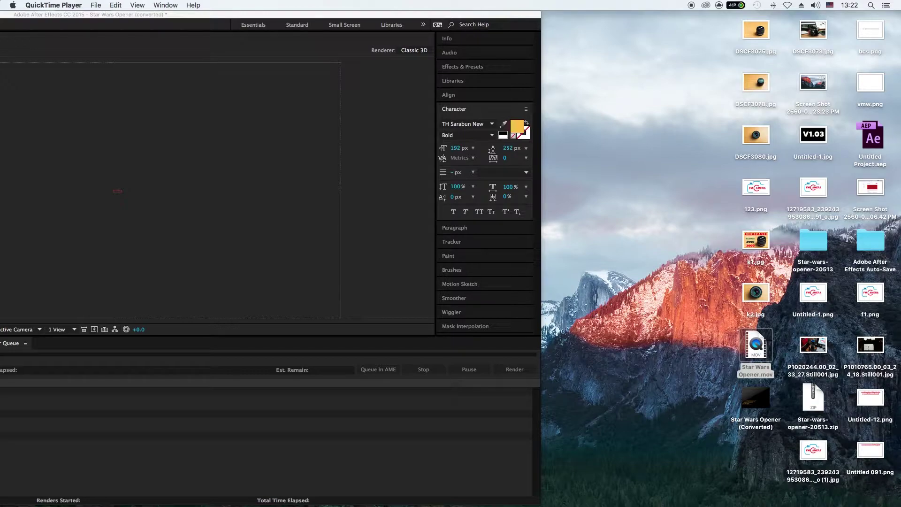